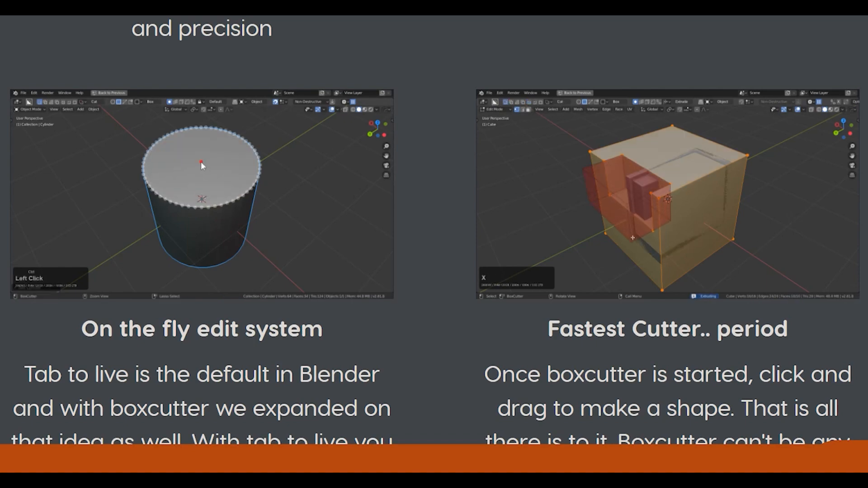
Step: Look through the BoxCutter and HardOps feature descriptions on the product page
{"action": "scroll", "coordinate": [434, 231], "scroll_direction": "down", "scroll_amount": 12}
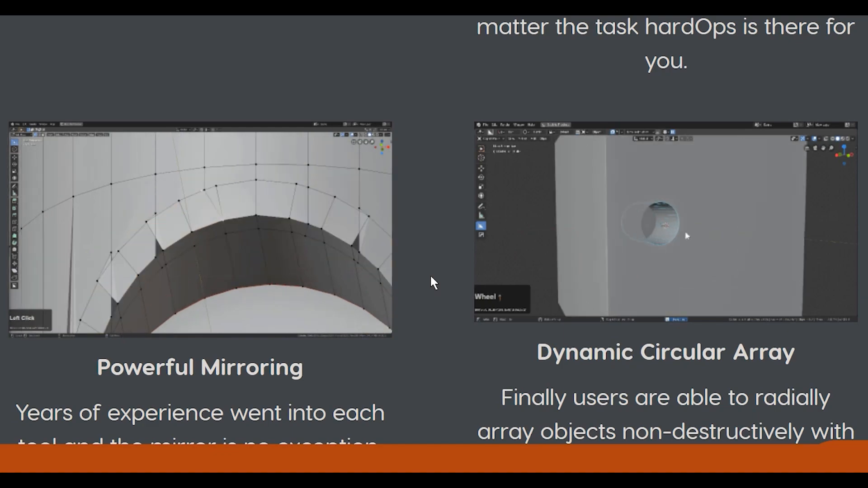
{"action": "scroll", "coordinate": [429, 275], "scroll_direction": "down", "scroll_amount": 10}
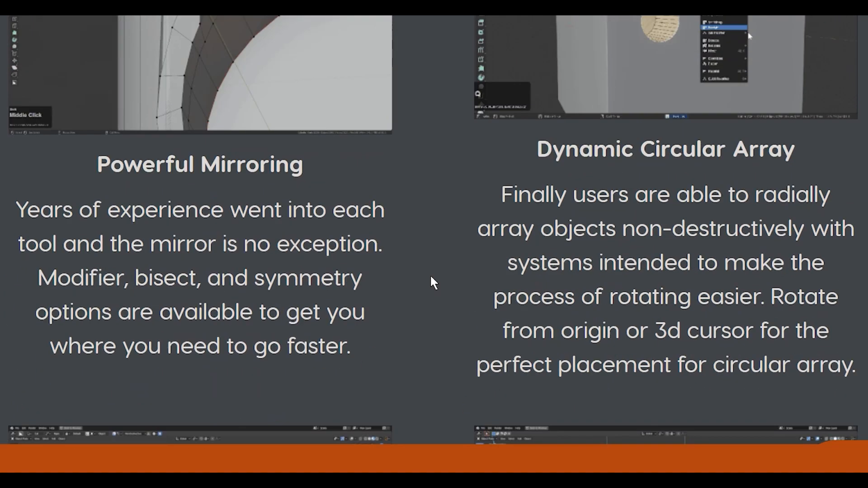
{"action": "scroll", "coordinate": [430, 278], "scroll_direction": "down", "scroll_amount": 1}
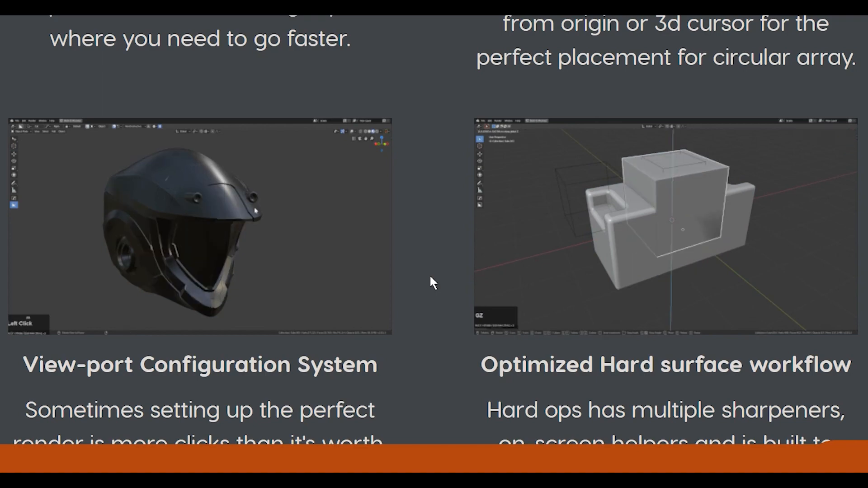
{"action": "scroll", "coordinate": [433, 283], "scroll_direction": "down", "scroll_amount": 10}
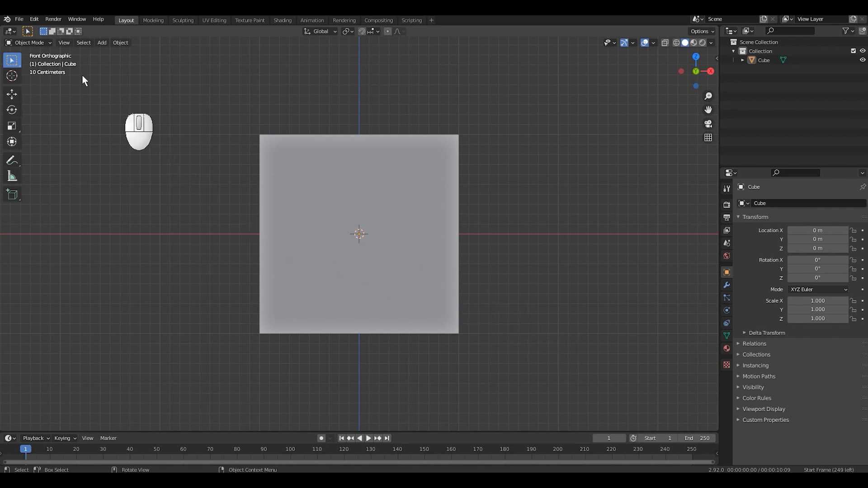
Step: Open the add-ons preferences and filter the add-ons by the Object category to find Carver
{"action": "left_click", "coordinate": [34, 19]}
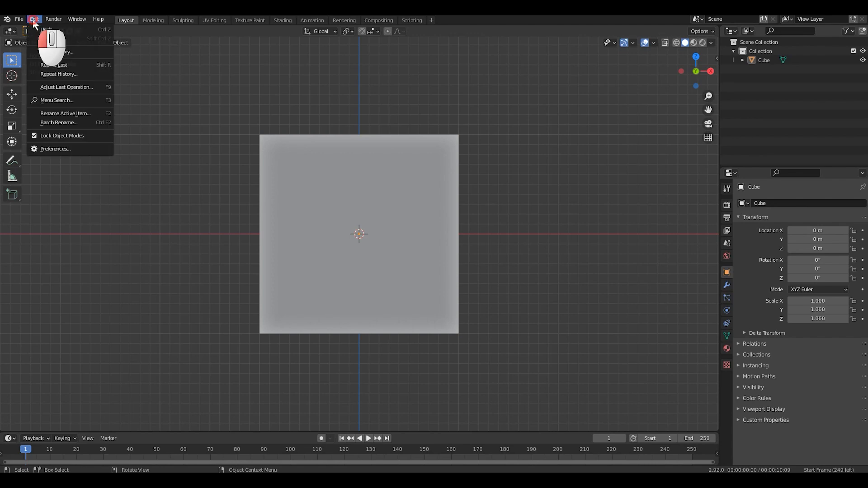
{"action": "left_click", "coordinate": [62, 149]}
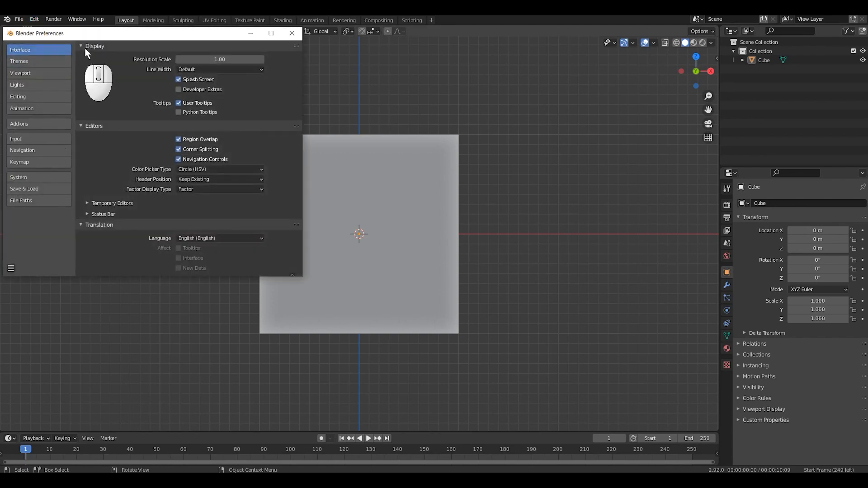
{"action": "left_click_drag", "start_coordinate": [87, 33], "coordinate": [334, 122]}
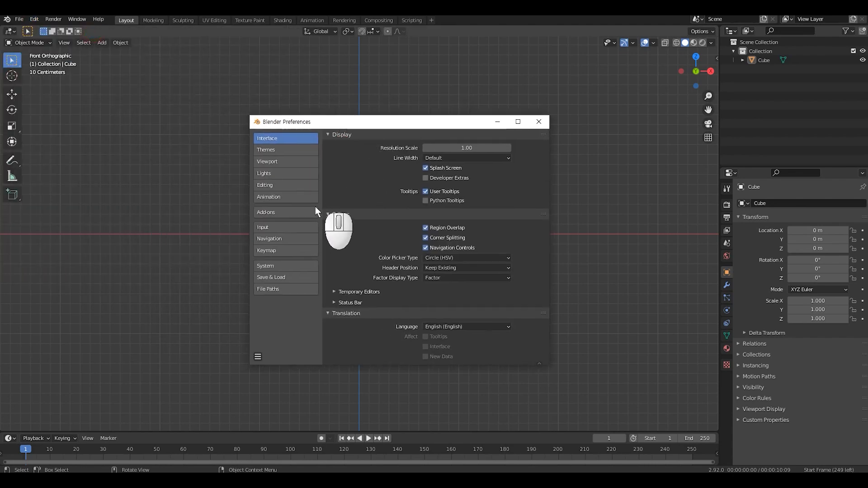
{"action": "left_click", "coordinate": [268, 216]}
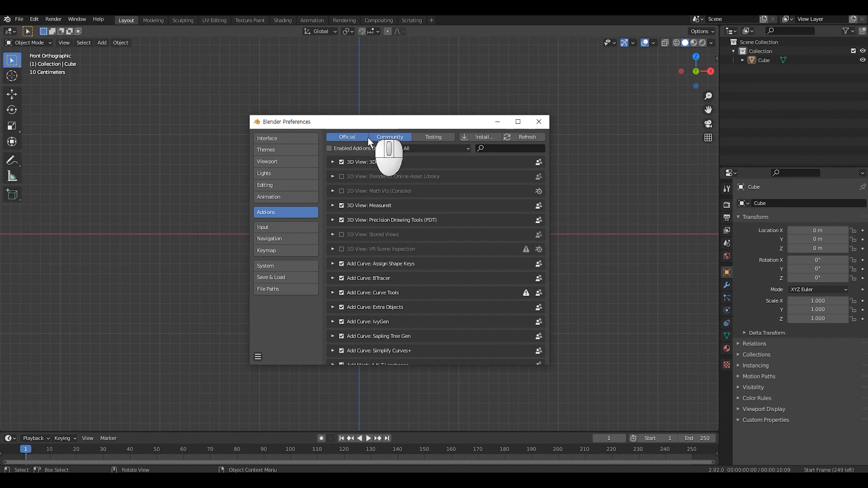
{"action": "left_click", "coordinate": [457, 146]}
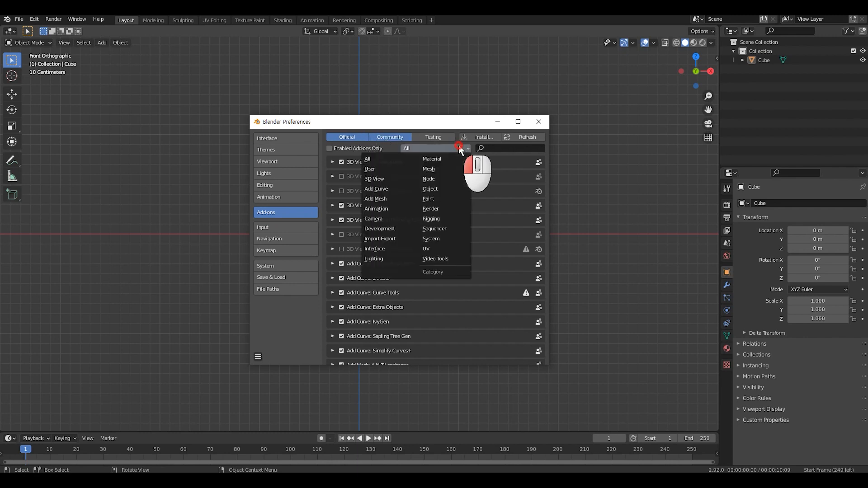
{"action": "left_click", "coordinate": [437, 188]}
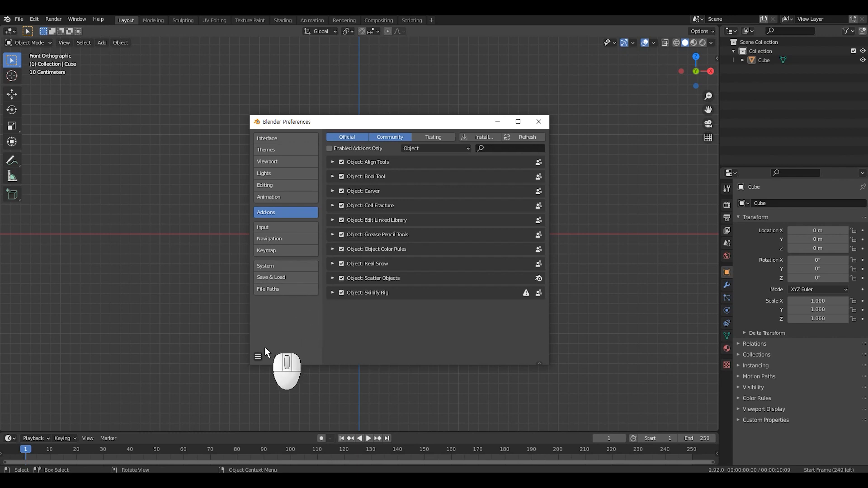
Step: Save the preferences and close the preferences window
{"action": "left_click", "coordinate": [259, 357]}
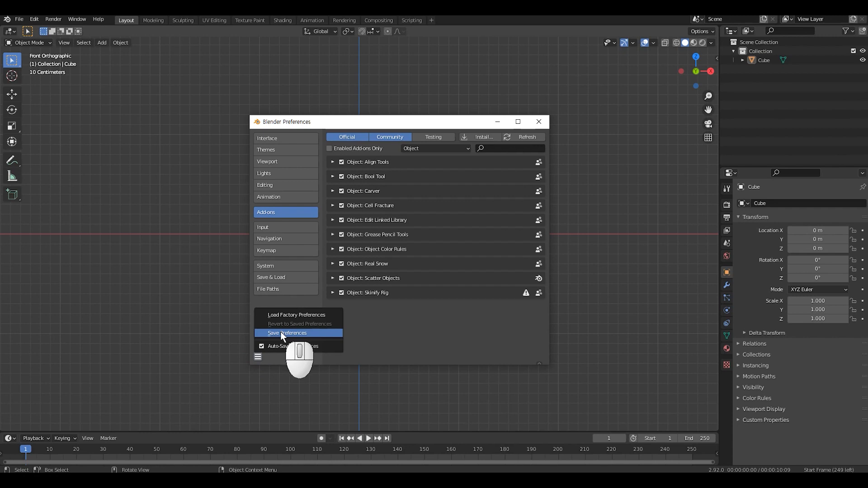
{"action": "left_click", "coordinate": [281, 333]}
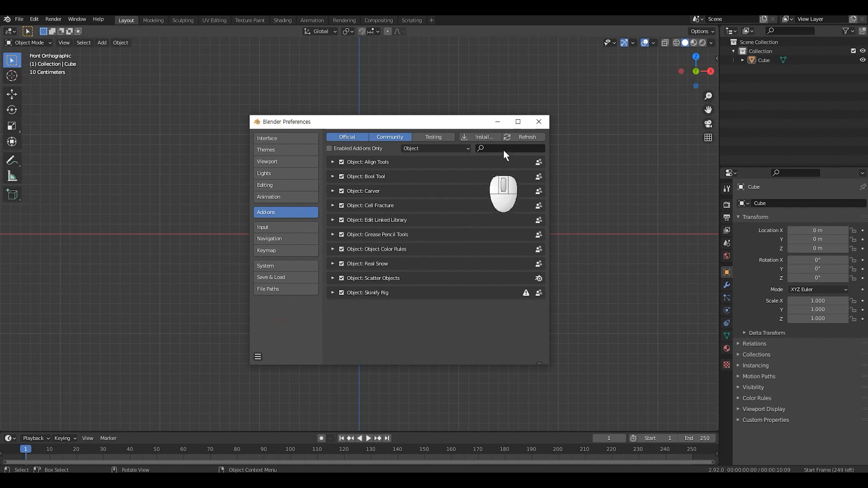
{"action": "left_click", "coordinate": [539, 121]}
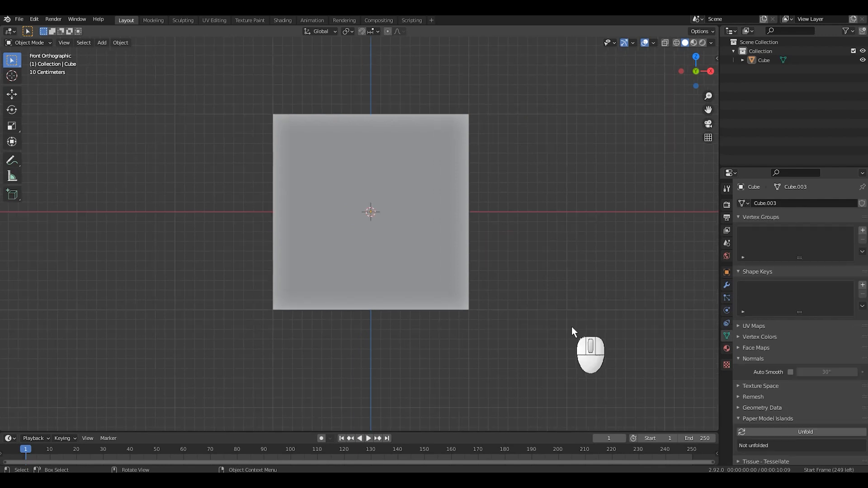
Step: Select the cube in the viewport as the object for carving
{"action": "left_click", "coordinate": [420, 219]}
{"action": "left_click", "coordinate": [429, 227]}
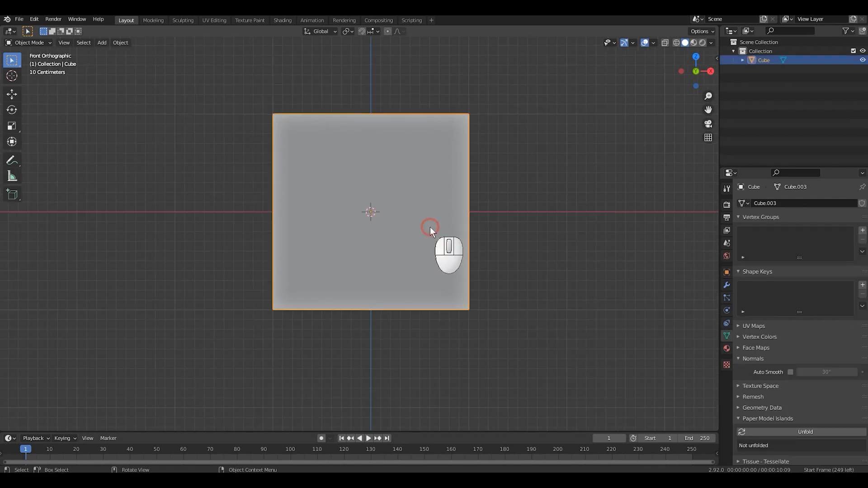
{"action": "key", "text": "ctrl+shift+x"}
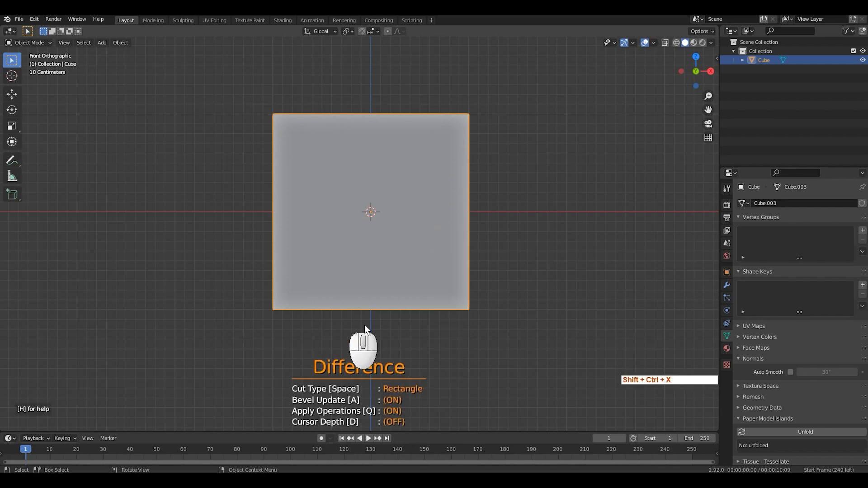
{"action": "right_click", "coordinate": [493, 253]}
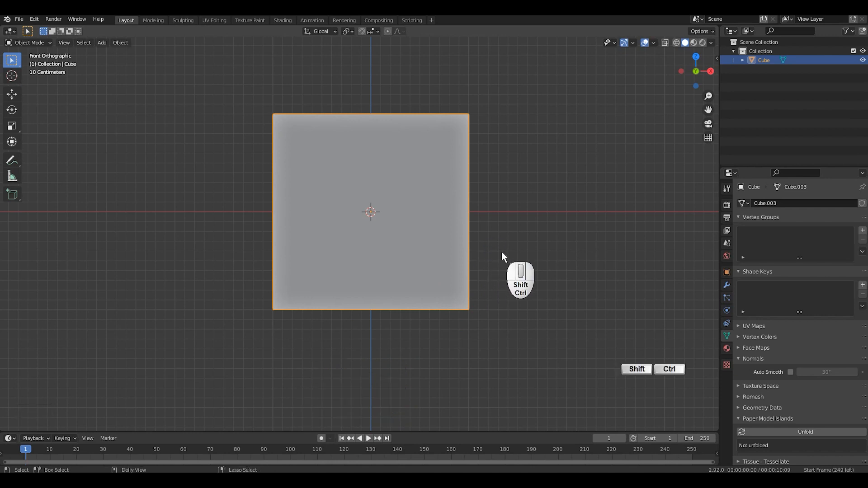
{"action": "key", "text": "ctrl+shift+x"}
{"action": "key", "text": "Escape"}
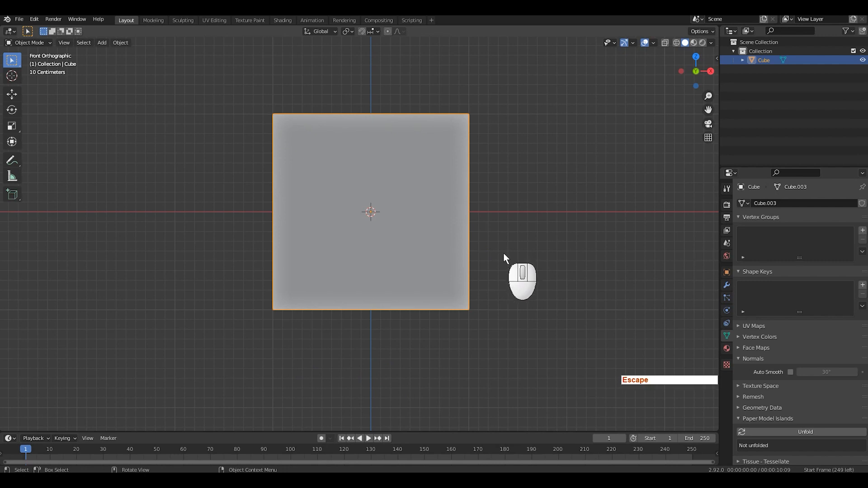
Step: Start the Carver tool on the selected cube and display its shortcut help
{"action": "key", "text": "ctrl+shift+x"}
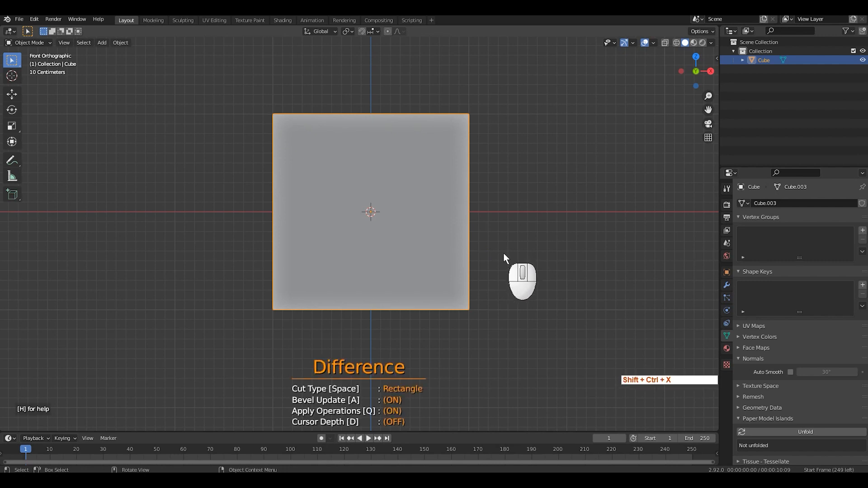
{"action": "key", "text": "h"}
{"action": "key", "text": "h"}
{"action": "key", "text": "h"}
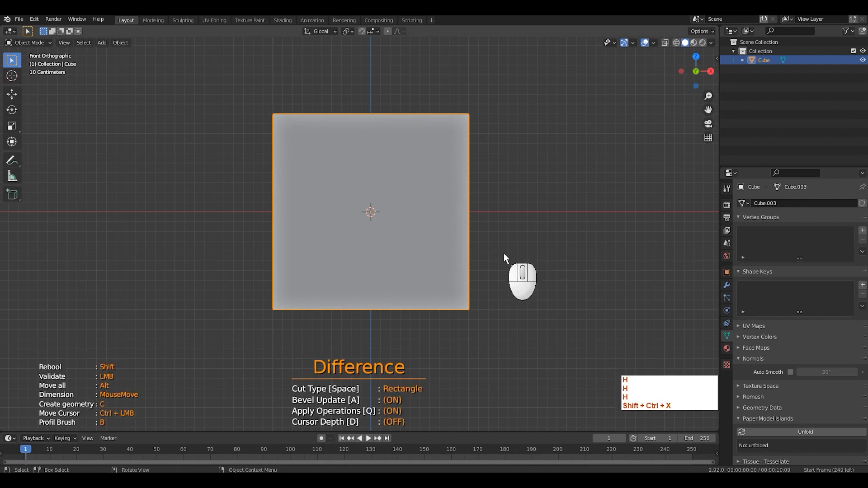
{"action": "key", "text": "h"}
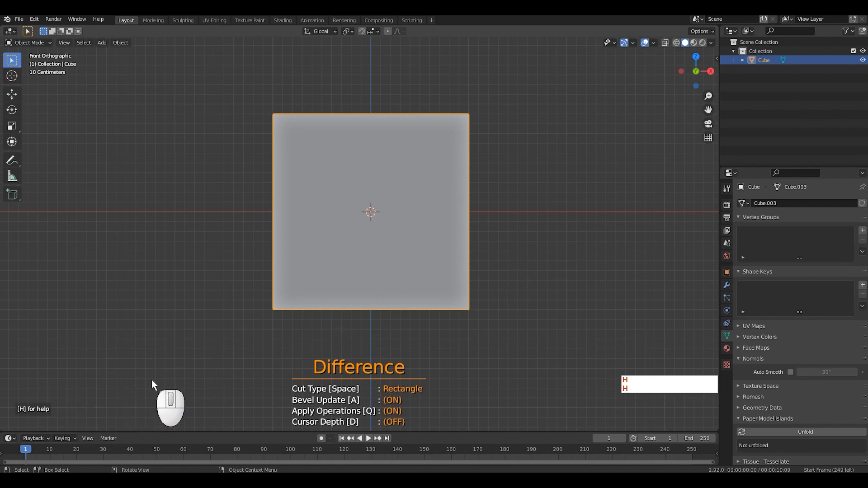
{"action": "key", "text": "h"}
{"action": "key", "text": "h"}
{"action": "key", "text": "h"}
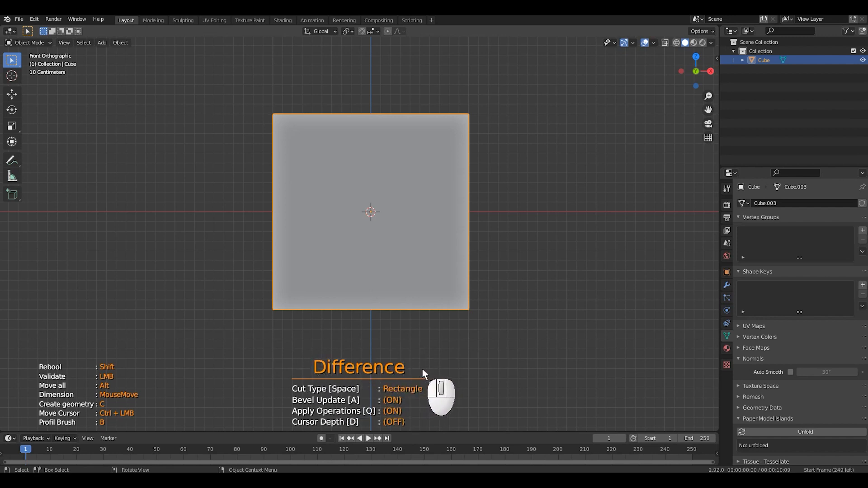
Step: Try Carver's Create mode and Profil Brush, and return to Difference mode
{"action": "key", "text": "shift"}
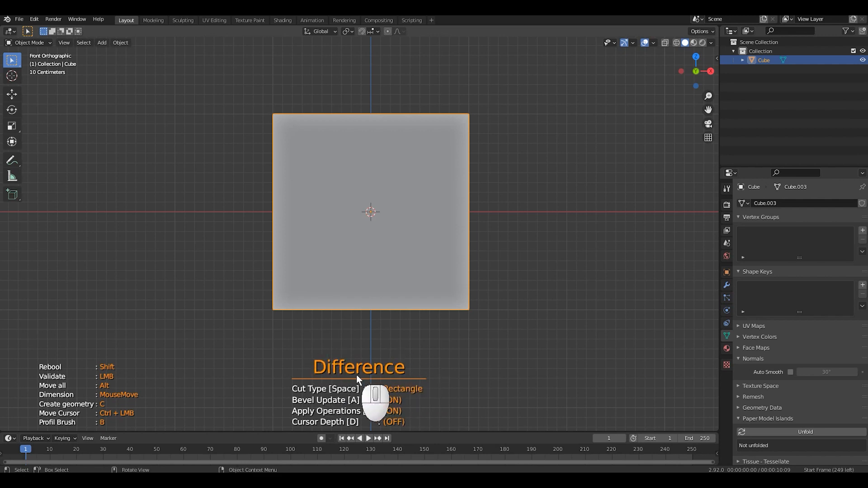
{"action": "key", "text": "c"}
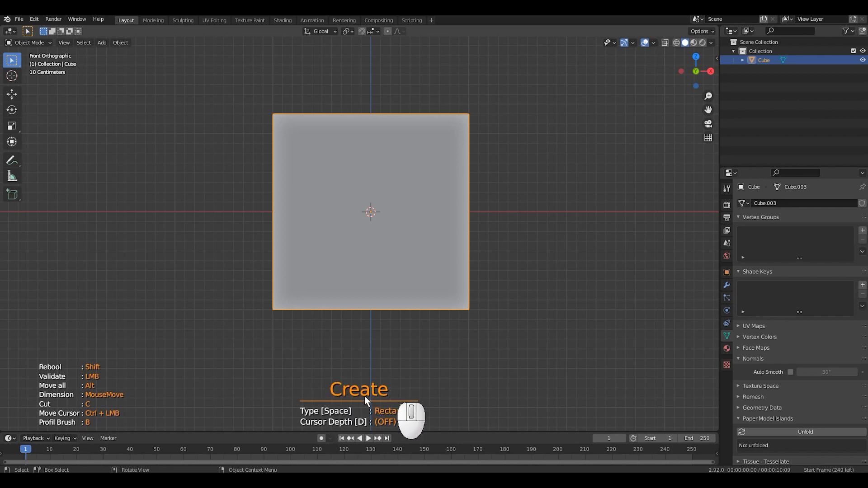
{"action": "key", "text": "b"}
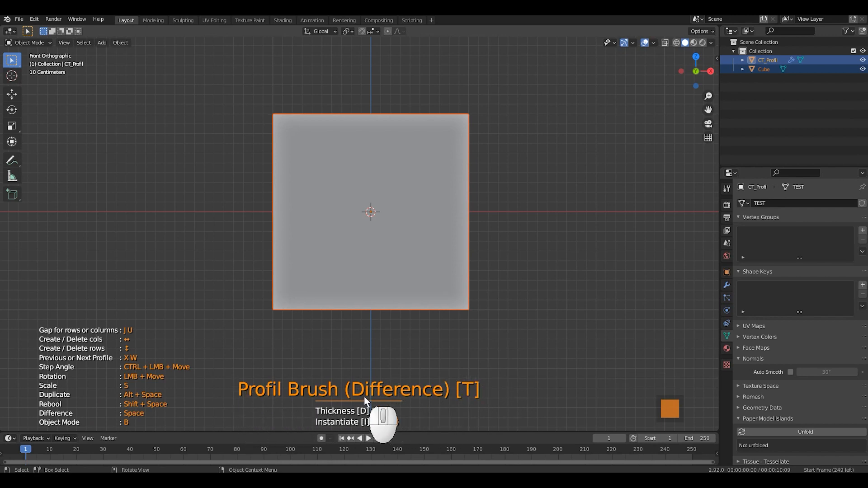
{"action": "key", "text": "b"}
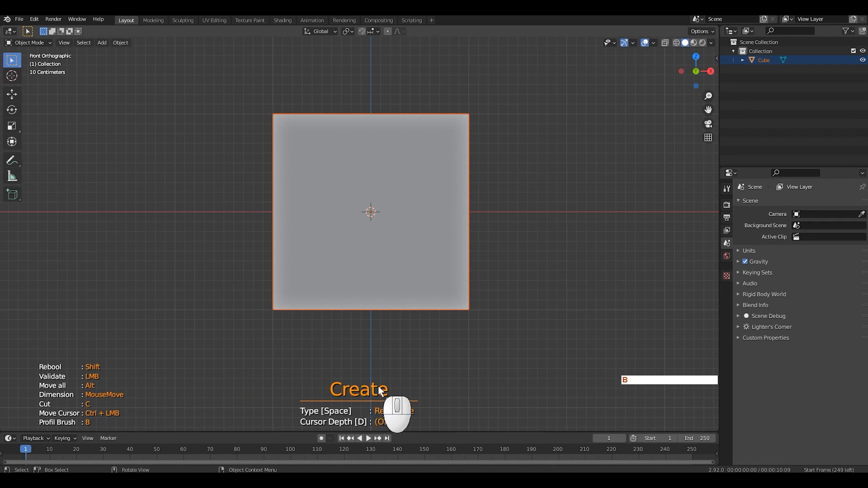
{"action": "key", "text": "c"}
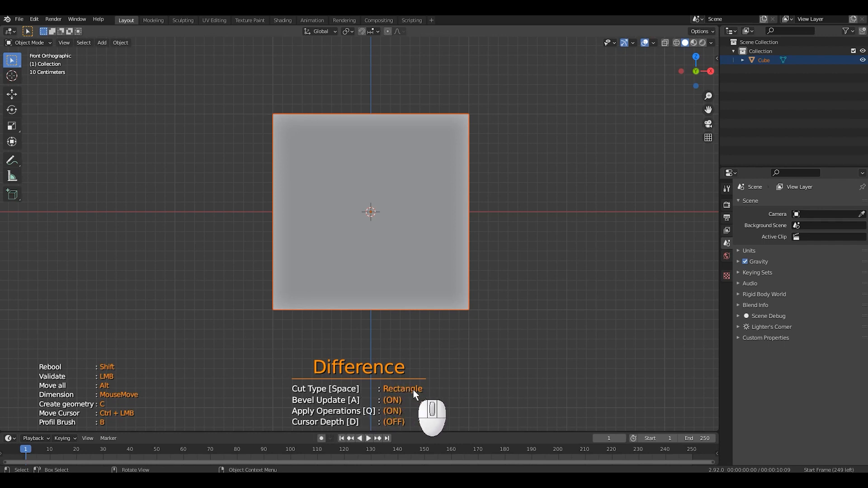
Step: Cycle Carver's cut type through Line and Circle back to Rectangle
{"action": "key", "text": "space"}
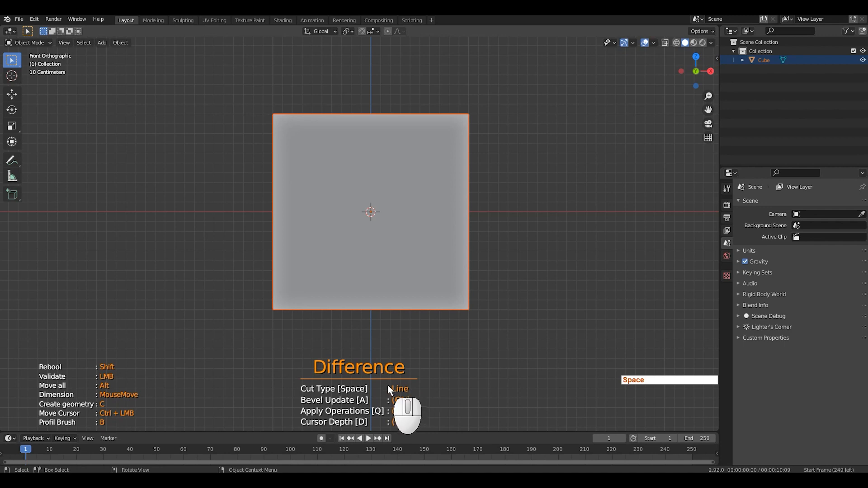
{"action": "key", "text": "space"}
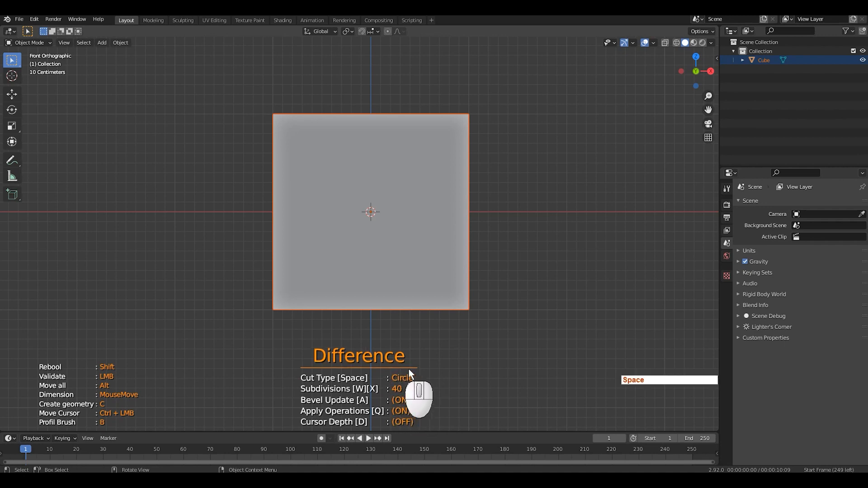
{"action": "key", "text": "space"}
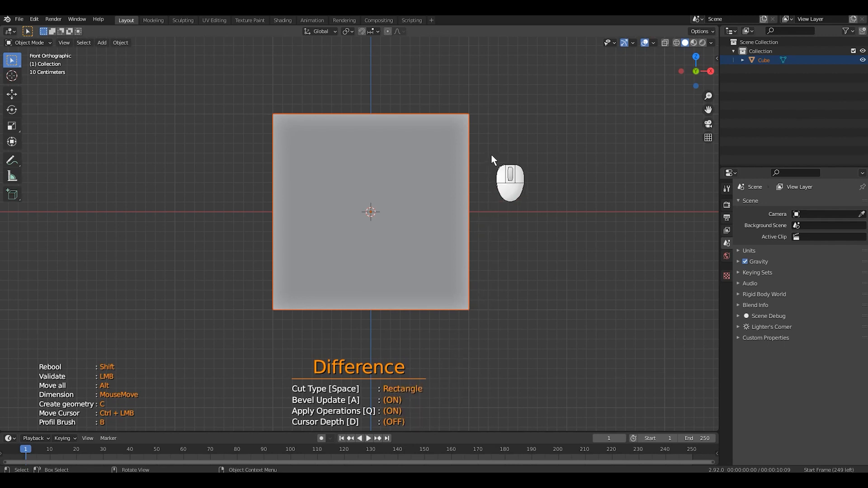
Step: Cut three successively deeper rectangular notches into the cube's right side and one rectangular notch into its lower left side
{"action": "left_click_drag", "start_coordinate": [491, 153], "coordinate": [430, 265]}
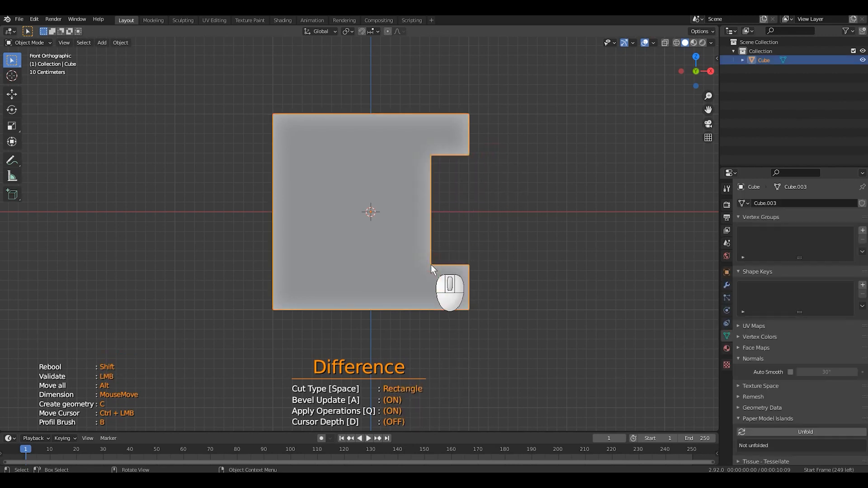
{"action": "left_click_drag", "start_coordinate": [456, 172], "coordinate": [389, 249]}
{"action": "left_click_drag", "start_coordinate": [405, 187], "coordinate": [336, 227]}
{"action": "left_click_drag", "start_coordinate": [254, 253], "coordinate": [332, 302]}
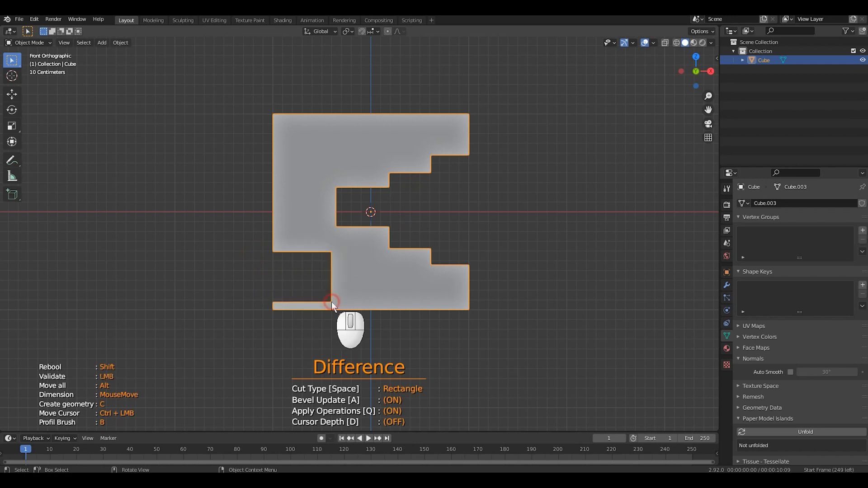
Step: Undo the four rectangular cuts made in the cube
{"action": "key", "text": "ctrl+z"}
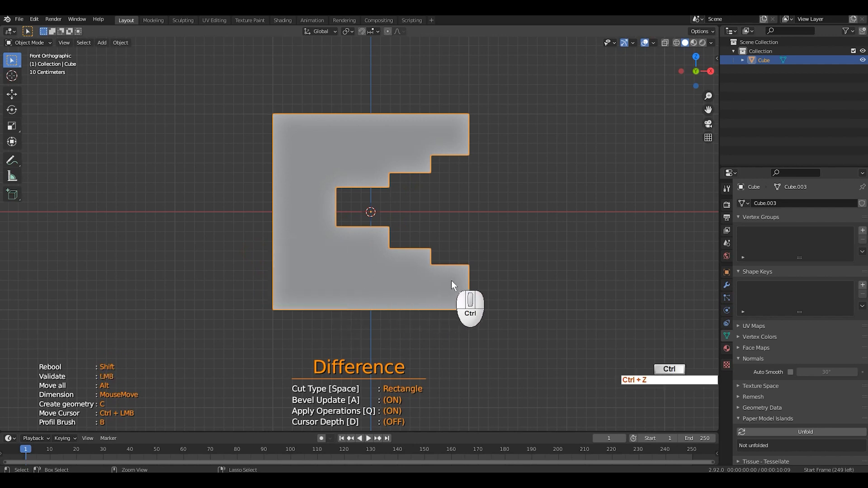
{"action": "key", "text": "ctrl+z"}
{"action": "key", "text": "ctrl+z"}
{"action": "key", "text": "ctrl+z"}
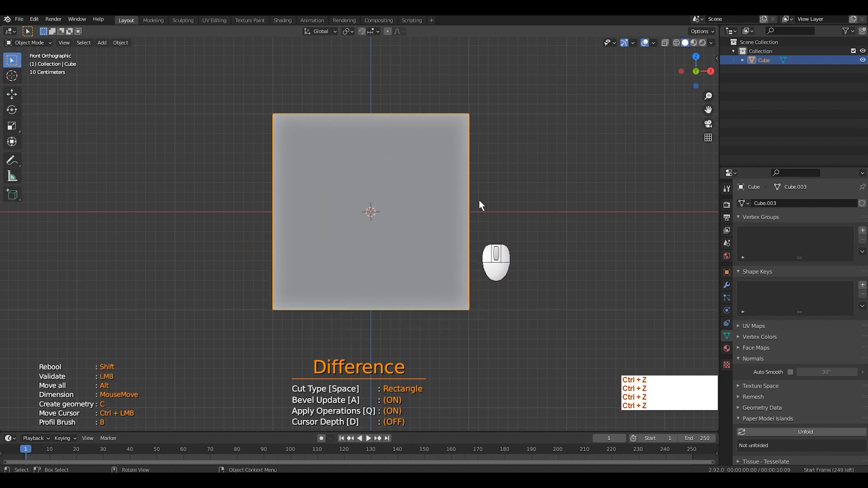
Step: Cut a large rectangular hole through the cube's middle and two small ones near its right edge, moving the cut shapes before applying them
{"action": "left_click_drag", "start_coordinate": [492, 163], "coordinate": [332, 249]}
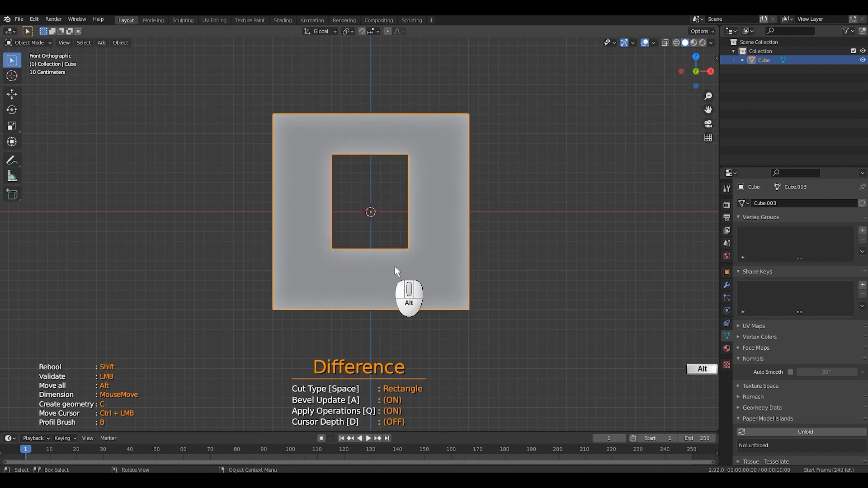
{"action": "left_click_drag", "start_coordinate": [500, 210], "coordinate": [429, 287]}
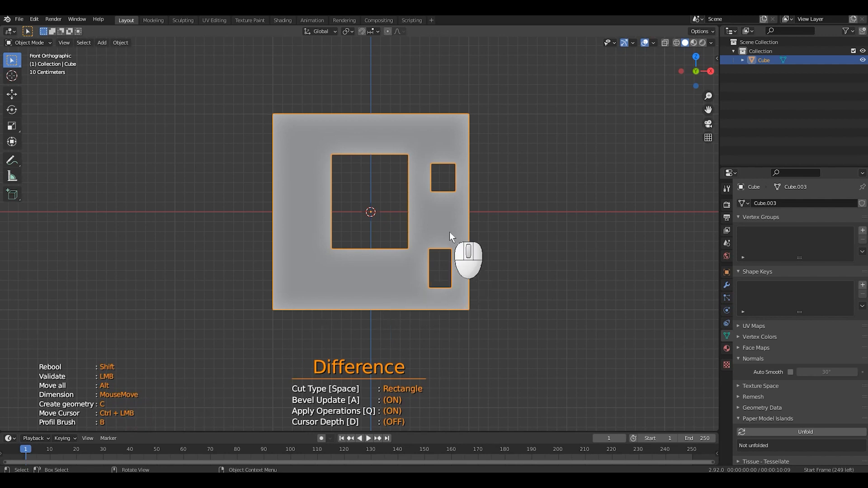
Step: Undo the three rectangular holes cut in the cube and leave Carver
{"action": "key", "text": "ctrl+z"}
{"action": "key", "text": "ctrl+z"}
{"action": "key", "text": "ctrl+z"}
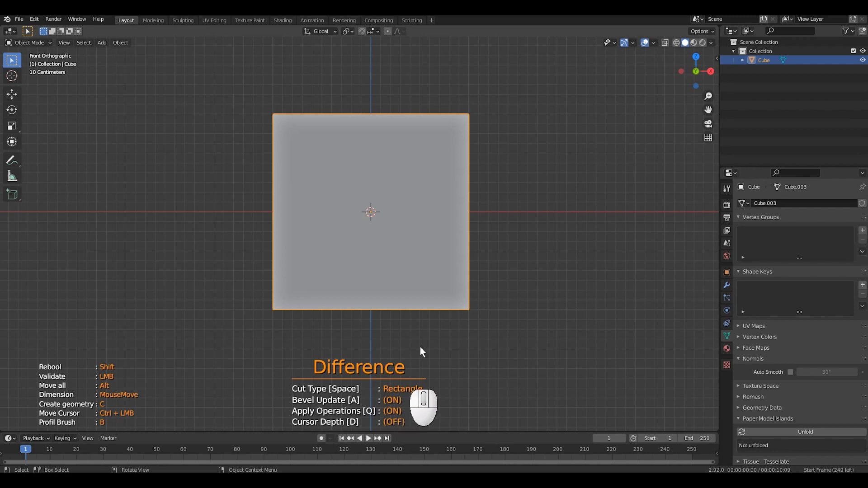
{"action": "key", "text": "Escape"}
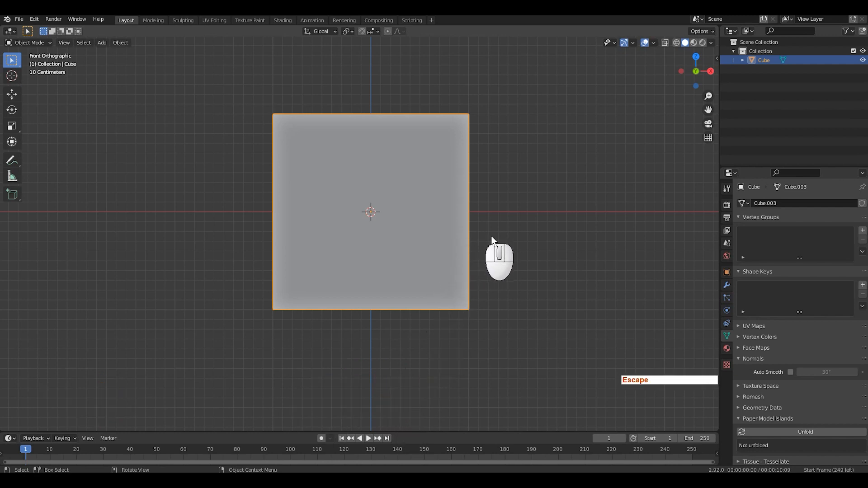
Step: Add a Bevel modifier with 5 segments to the cube and shade the cube smooth
{"action": "left_click", "coordinate": [725, 286]}
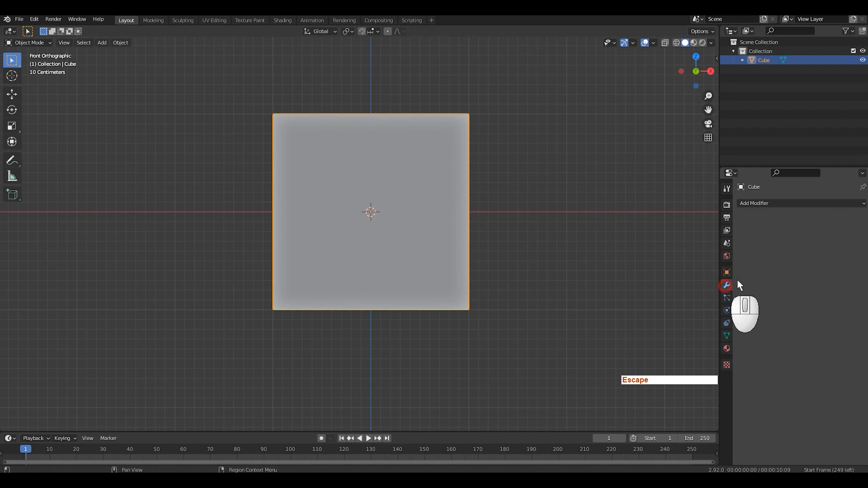
{"action": "left_click", "coordinate": [779, 204]}
{"action": "left_click", "coordinate": [685, 239]}
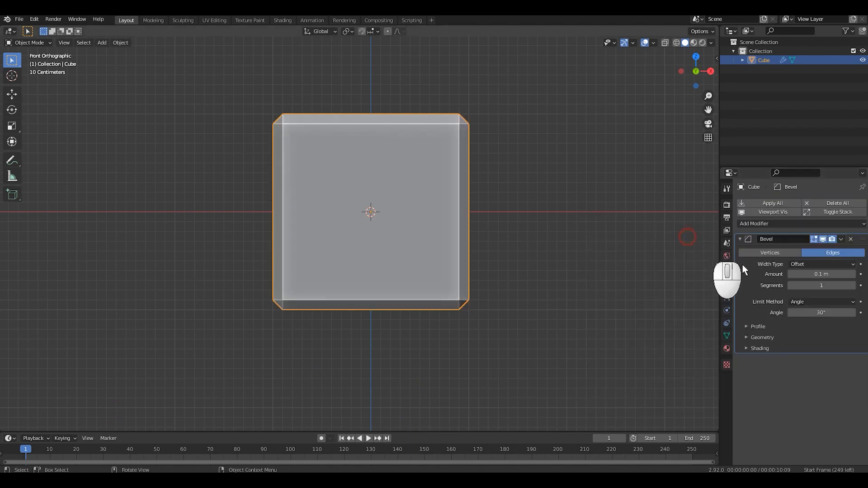
{"action": "left_click", "coordinate": [819, 286]}
{"action": "type", "text": "5"}
{"action": "key", "text": "Return"}
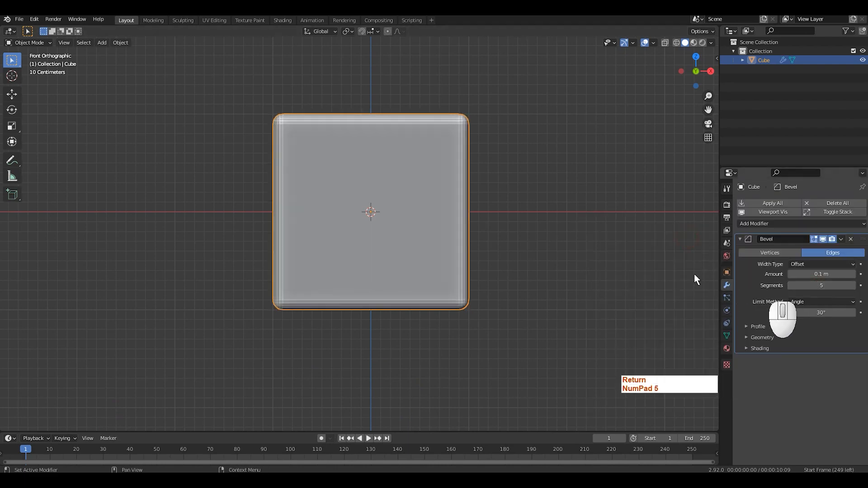
{"action": "right_click", "coordinate": [498, 202]}
{"action": "left_click", "coordinate": [496, 199]}
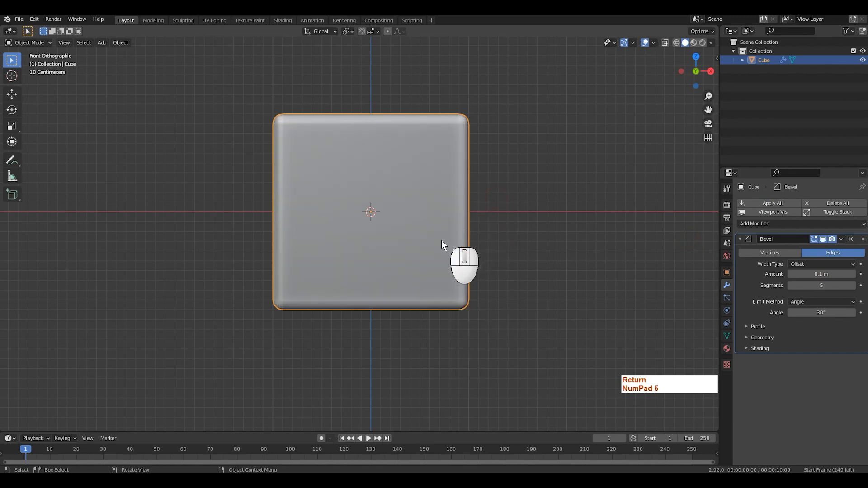
Step: Carve a rectangular notch into the cube's left side with Bevel Update on and a matching one into its right side with it off
{"action": "key", "text": "ctrl+shift+x"}
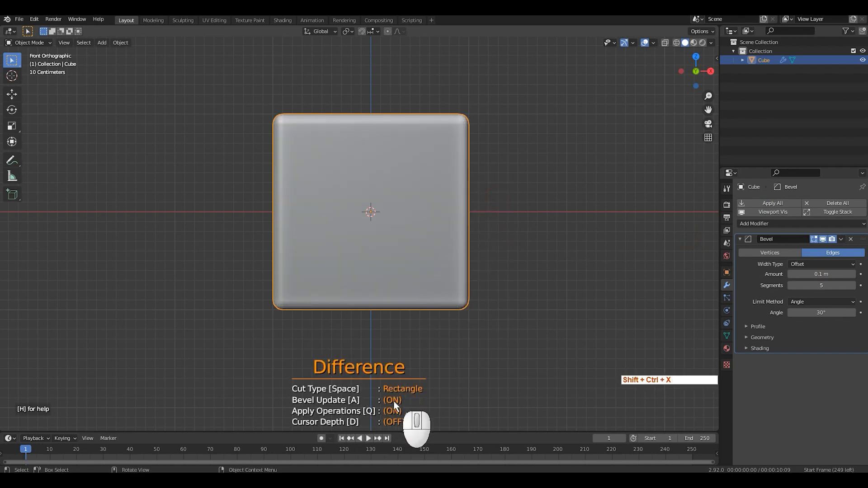
{"action": "left_click_drag", "start_coordinate": [239, 159], "coordinate": [312, 260]}
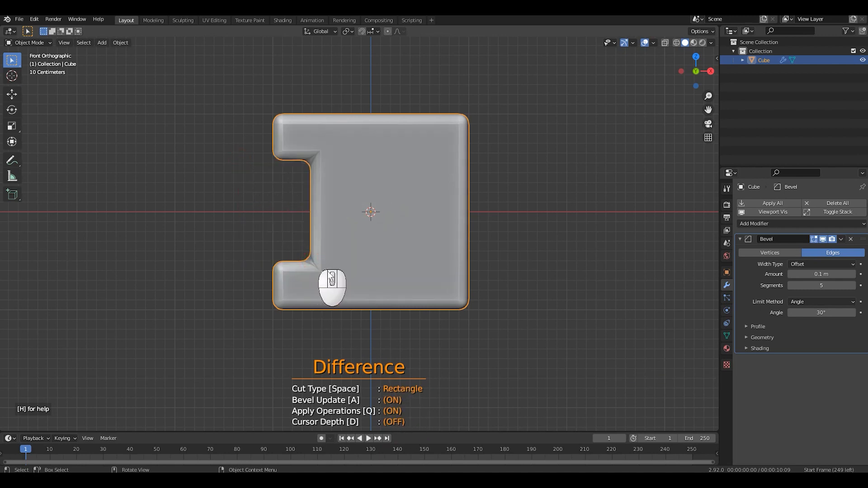
{"action": "key", "text": "a"}
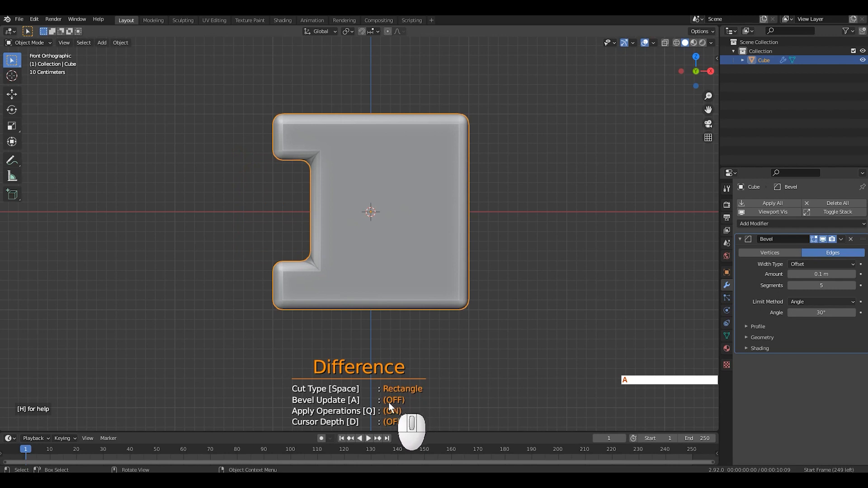
{"action": "left_click_drag", "start_coordinate": [484, 159], "coordinate": [410, 260]}
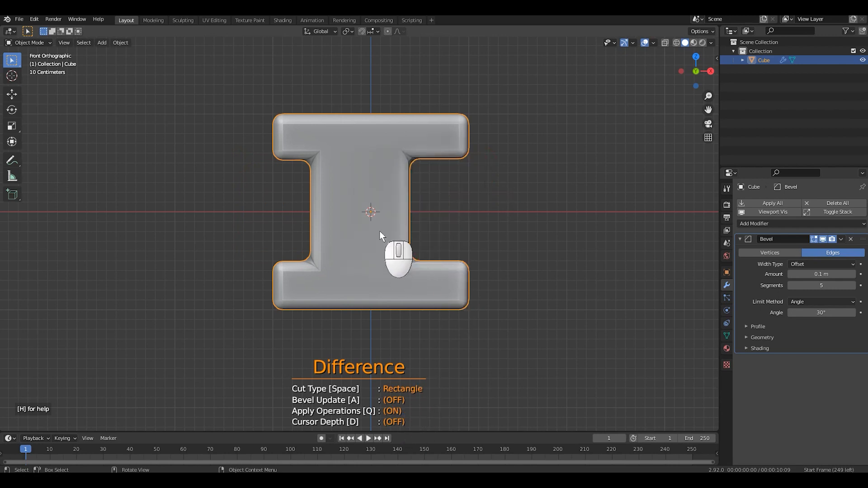
Step: Examine the bevelled edges and shading of both notches from several angles and leave Carver
{"action": "middle_click_drag", "start_coordinate": [379, 232], "coordinate": [419, 164]}
{"action": "scroll", "coordinate": [407, 255], "scroll_direction": "up", "scroll_amount": 5}
{"action": "scroll", "coordinate": [505, 236], "scroll_direction": "down", "scroll_amount": 1}
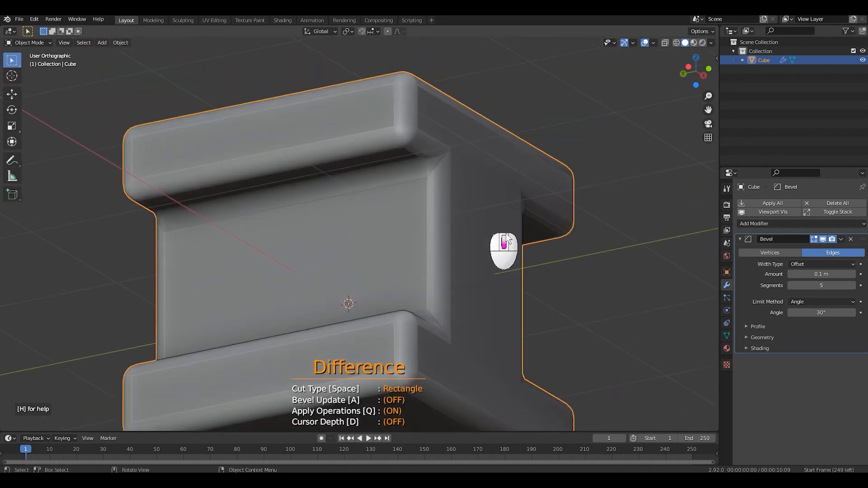
{"action": "middle_click_drag", "start_coordinate": [507, 236], "coordinate": [384, 230]}
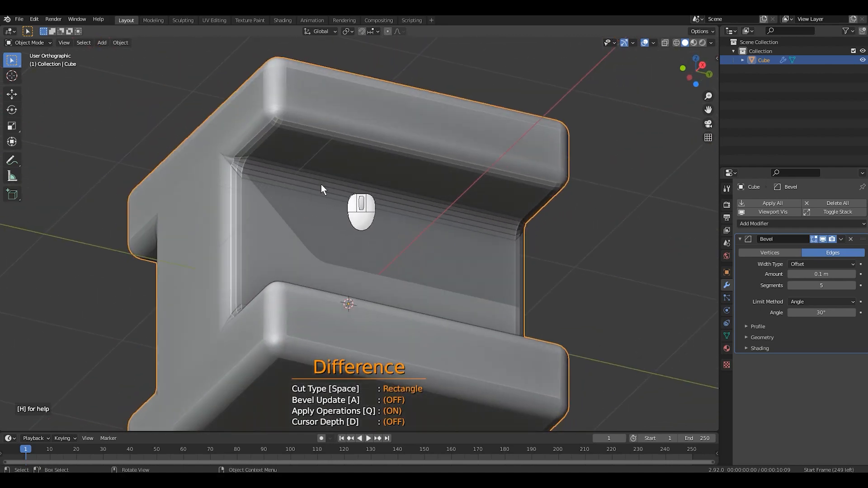
{"action": "middle_click_drag", "start_coordinate": [400, 245], "coordinate": [448, 202], "text": "shift"}
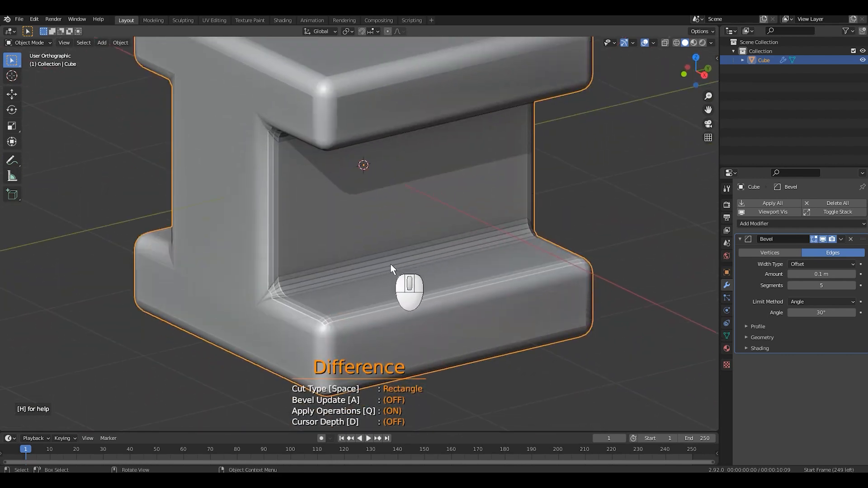
{"action": "middle_click_drag", "start_coordinate": [391, 264], "coordinate": [421, 258], "text": "shift"}
{"action": "key", "text": "Escape"}
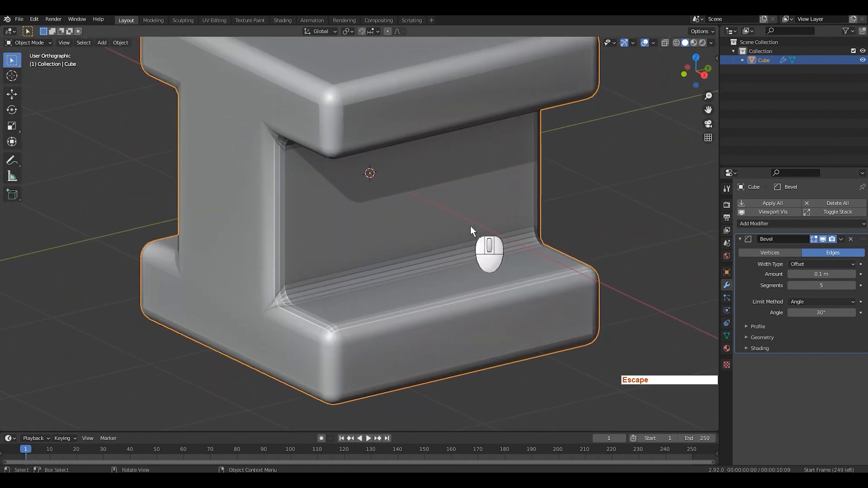
Step: Hide the Bevel modifier in Edit Mode, inspect the carved mesh's edge markings, and return to Object Mode
{"action": "key", "text": "ctrl+Tab"}
{"action": "left_click", "coordinate": [534, 227]}
{"action": "middle_click_drag", "start_coordinate": [449, 271], "coordinate": [476, 290], "text": "shift"}
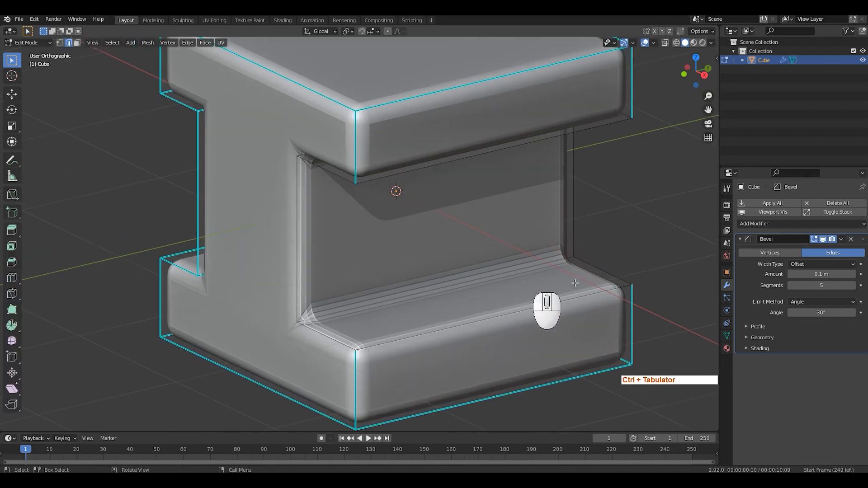
{"action": "left_click", "coordinate": [823, 239]}
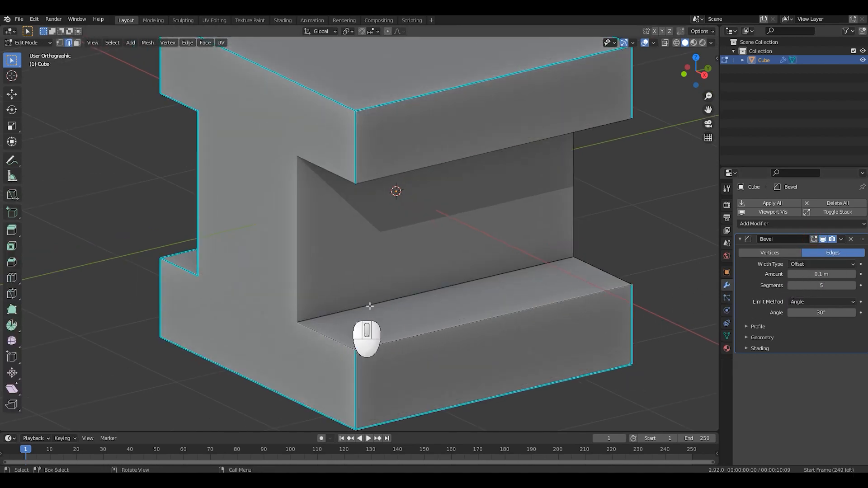
{"action": "scroll", "coordinate": [461, 280], "scroll_direction": "down", "scroll_amount": 5}
{"action": "middle_click_drag", "start_coordinate": [461, 282], "coordinate": [302, 252]}
{"action": "middle_click_drag", "start_coordinate": [392, 301], "coordinate": [398, 273]}
{"action": "key", "text": "ctrl+Tab"}
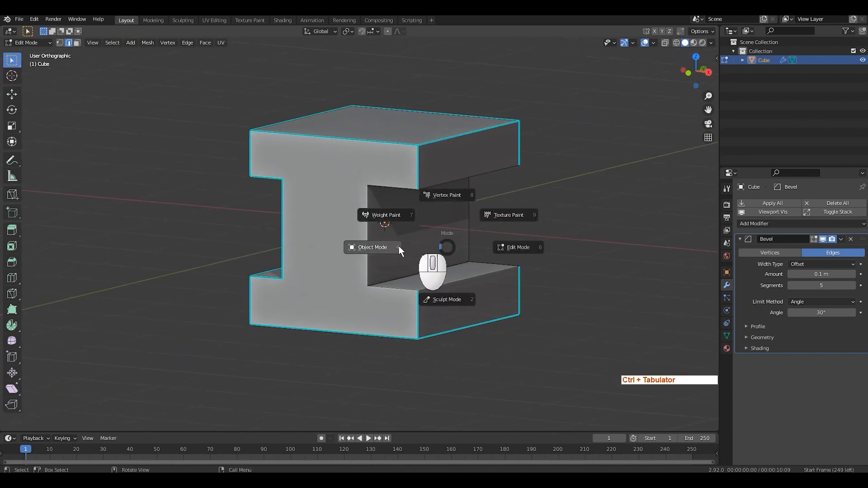
{"action": "left_click", "coordinate": [398, 247]}
Step: Delete the bevelled cube and add a new default cube, shown in front view
{"action": "key", "text": "x"}
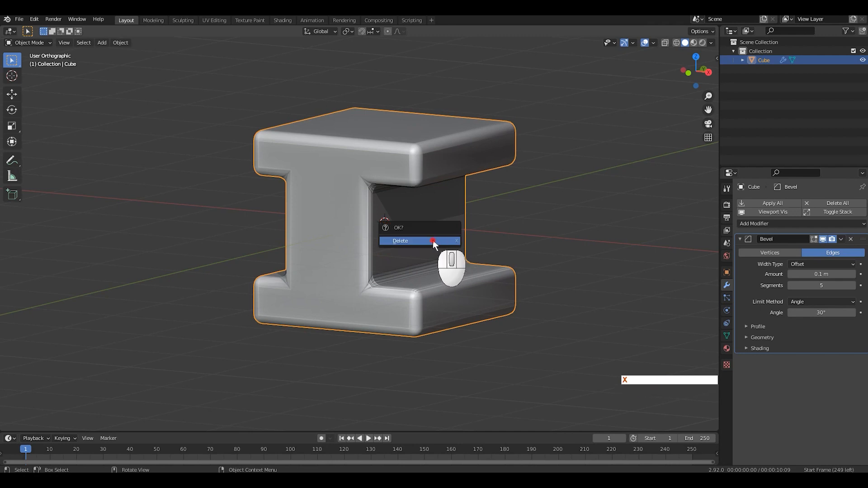
{"action": "left_click", "coordinate": [433, 240]}
{"action": "key", "text": "shift+a"}
{"action": "left_click", "coordinate": [468, 212]}
{"action": "key", "text": "KP_1"}
Step: With Carver's help shown and Apply Operations on, cut a rectangular notch and a deeper, narrower one into the cube's right side
{"action": "key", "text": "ctrl+shift+x"}
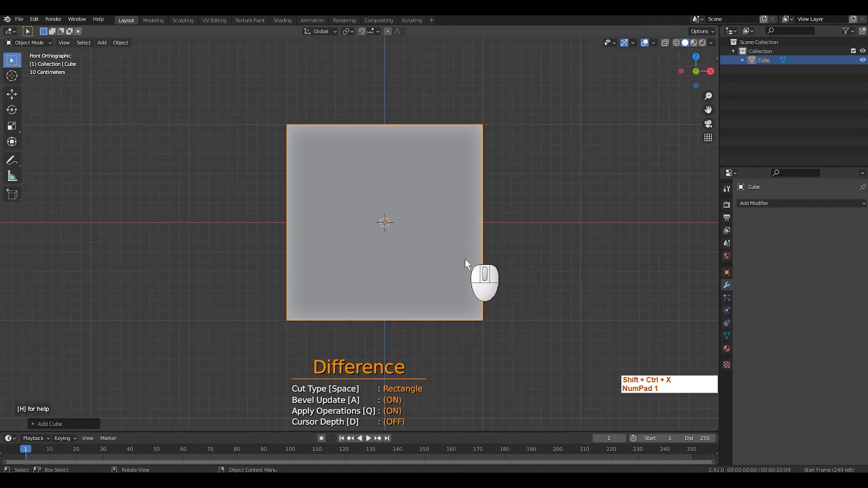
{"action": "middle_click_drag", "start_coordinate": [465, 259], "coordinate": [452, 246], "text": "shift"}
{"action": "key", "text": "h"}
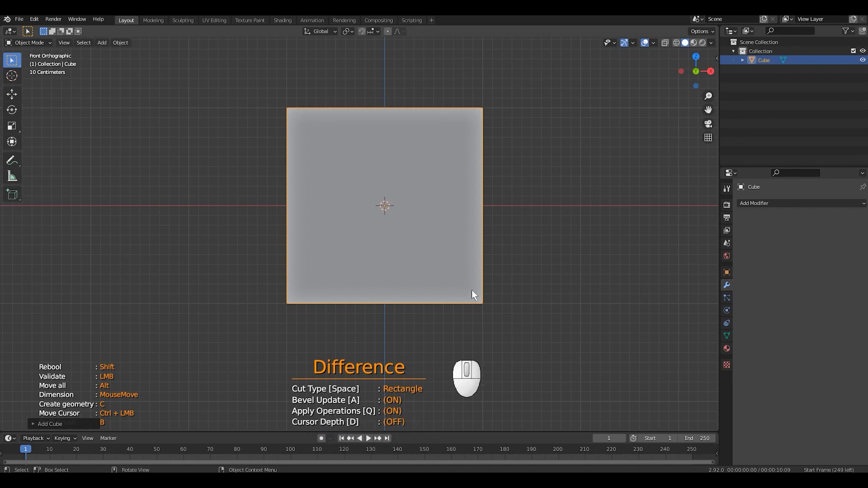
{"action": "left_click_drag", "start_coordinate": [509, 148], "coordinate": [437, 243]}
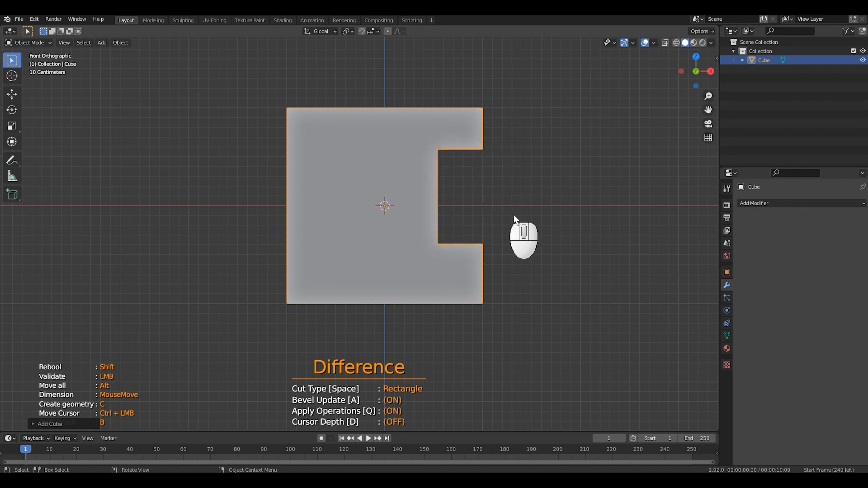
{"action": "left_click_drag", "start_coordinate": [467, 172], "coordinate": [378, 226]}
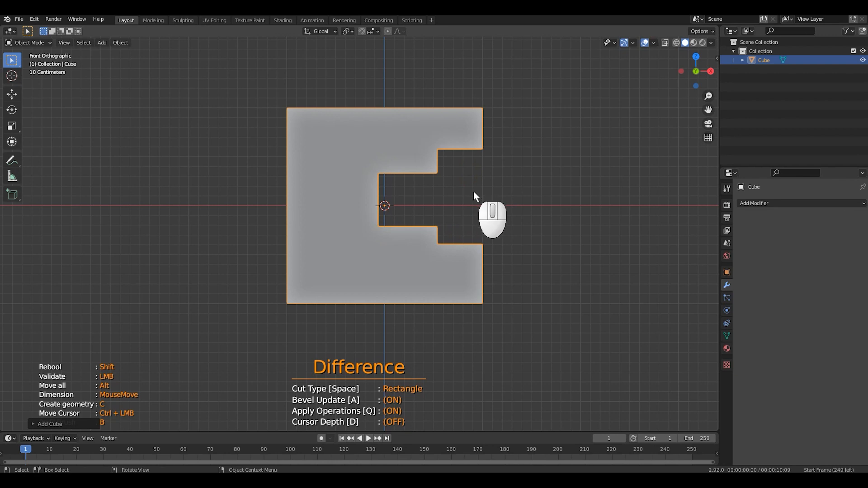
Step: Undo the two rectangular notches in the cube's right side
{"action": "key", "text": "ctrl+z"}
{"action": "key", "text": "ctrl+z"}
{"action": "middle_click_drag", "start_coordinate": [478, 206], "coordinate": [473, 216], "text": "shift"}
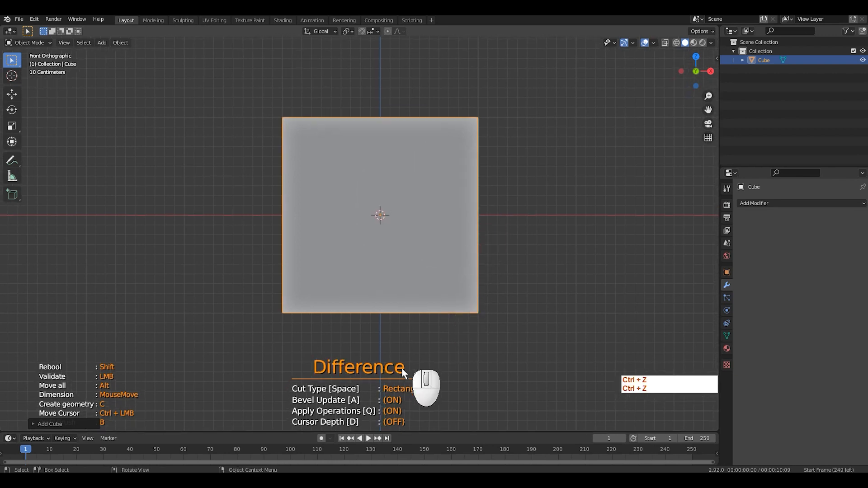
Step: Turn Apply Operations off, cut one rectangular notch into the cube's right side, and leave Carver
{"action": "key", "text": "q"}
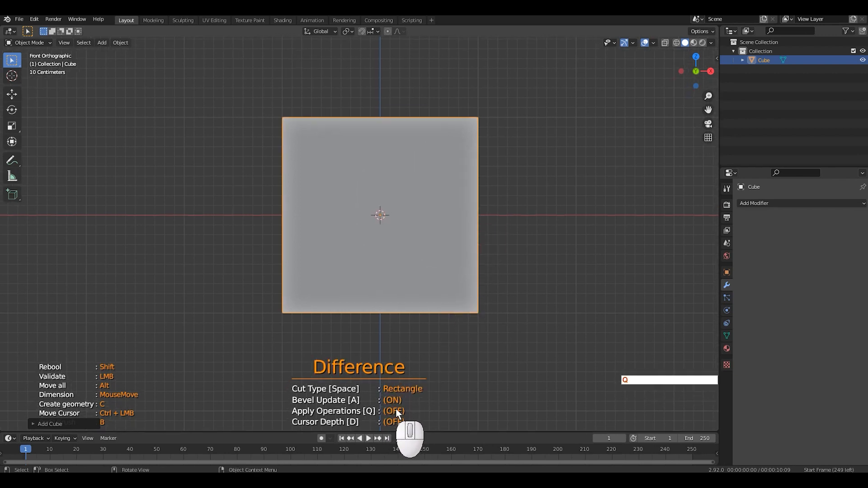
{"action": "left_click_drag", "start_coordinate": [498, 151], "coordinate": [425, 256]}
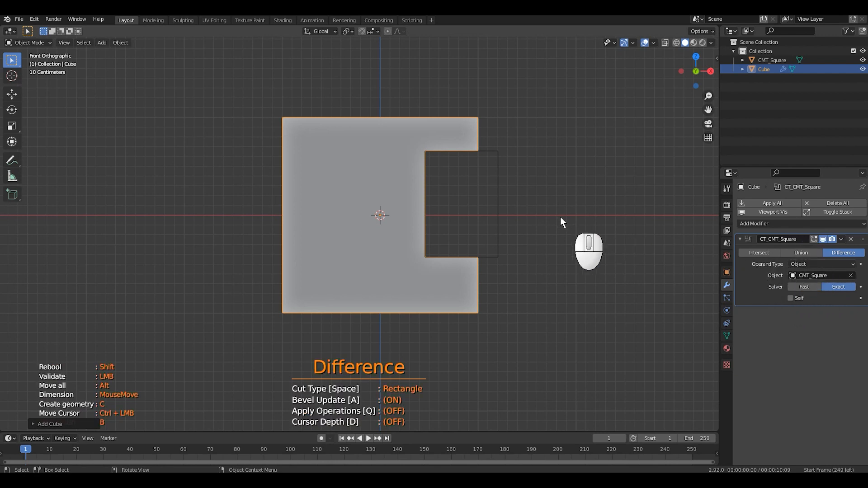
{"action": "key", "text": "Escape"}
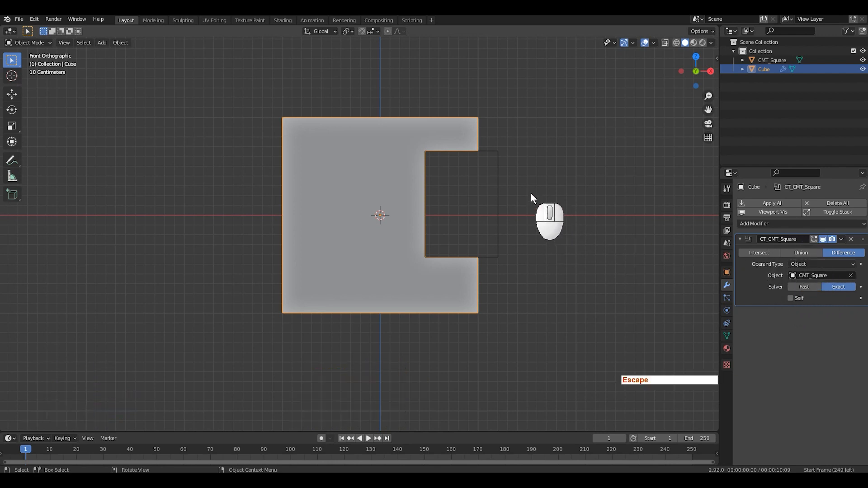
Step: Select the rectangular cutter object and try rotating it in the view plane and freely with trackball rotation
{"action": "left_click", "coordinate": [499, 191]}
{"action": "key", "text": "r"}
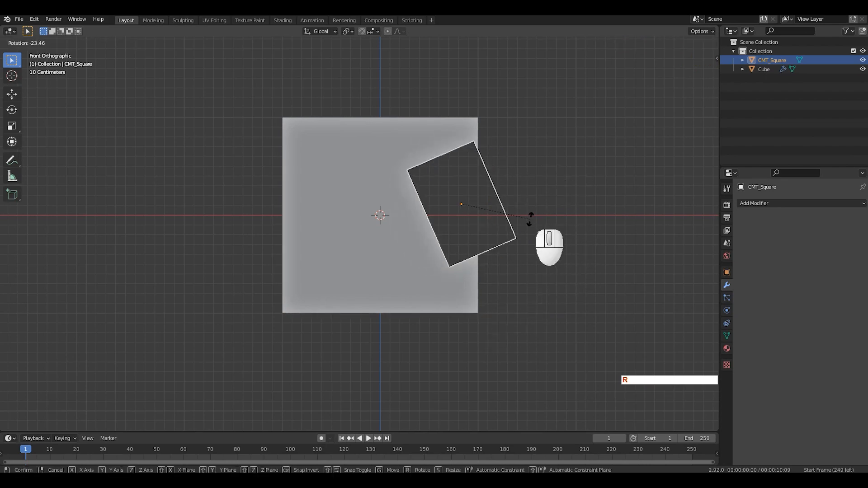
{"action": "right_click", "coordinate": [517, 228]}
{"action": "key", "text": "r"}
{"action": "key", "text": "r"}
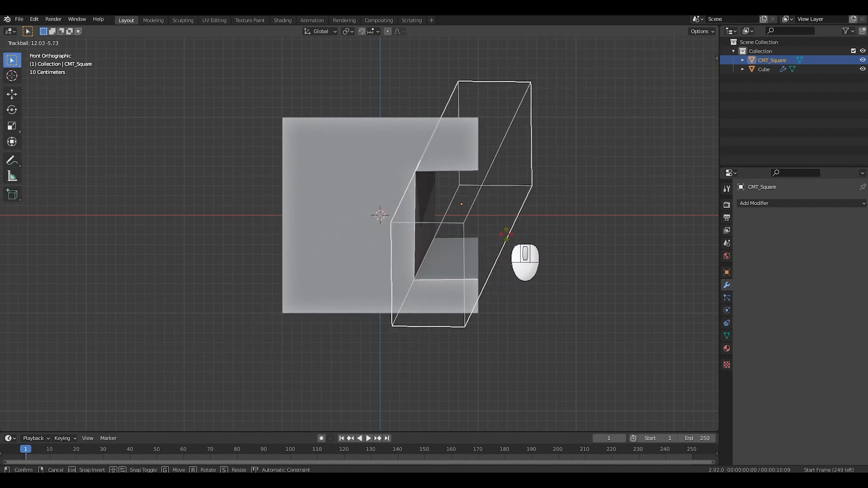
{"action": "key", "text": "Escape"}
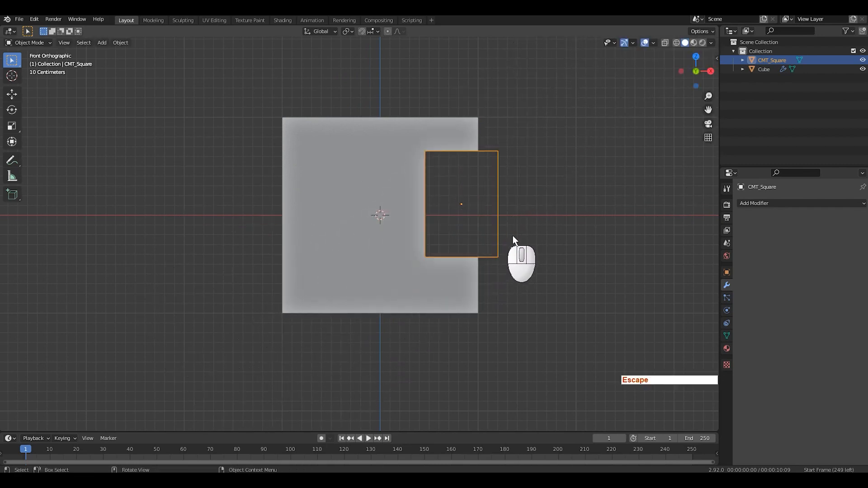
Step: Bevel all edges of the cutter in Edit Mode with 13 segments to round its profile, and return to Object Mode
{"action": "key", "text": "ctrl+Tab"}
{"action": "left_click", "coordinate": [582, 236]}
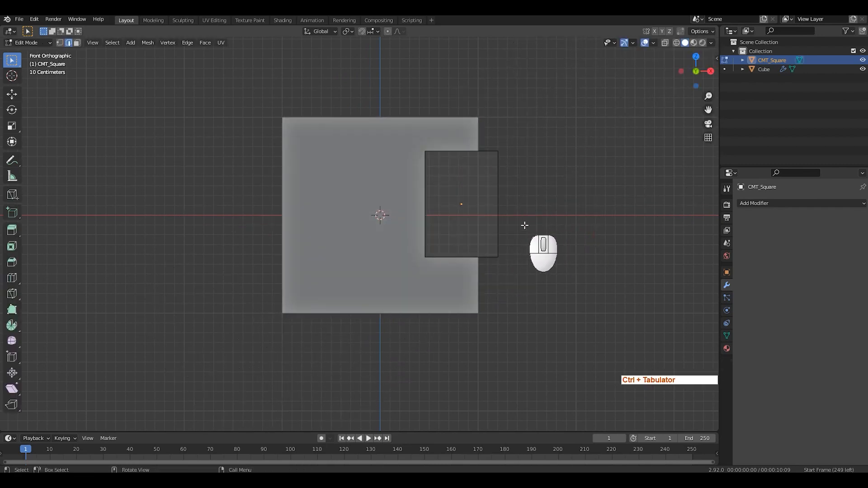
{"action": "key", "text": "a"}
{"action": "key", "text": "ctrl+b"}
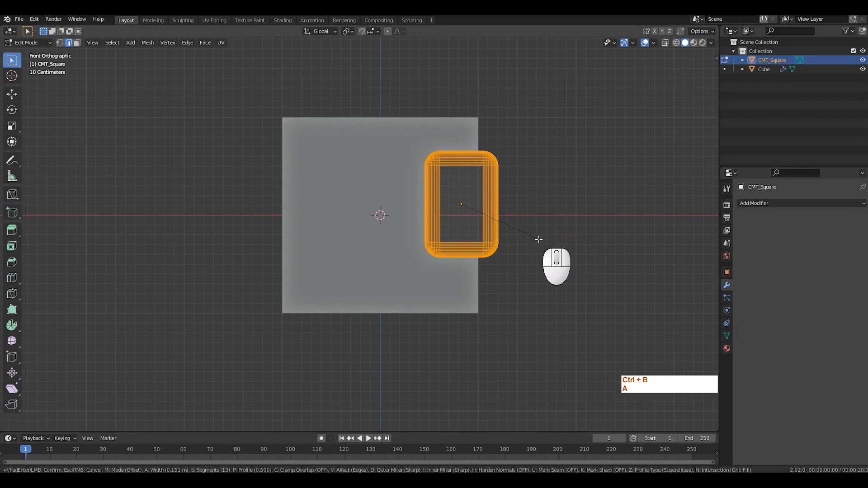
{"action": "left_click", "coordinate": [551, 250]}
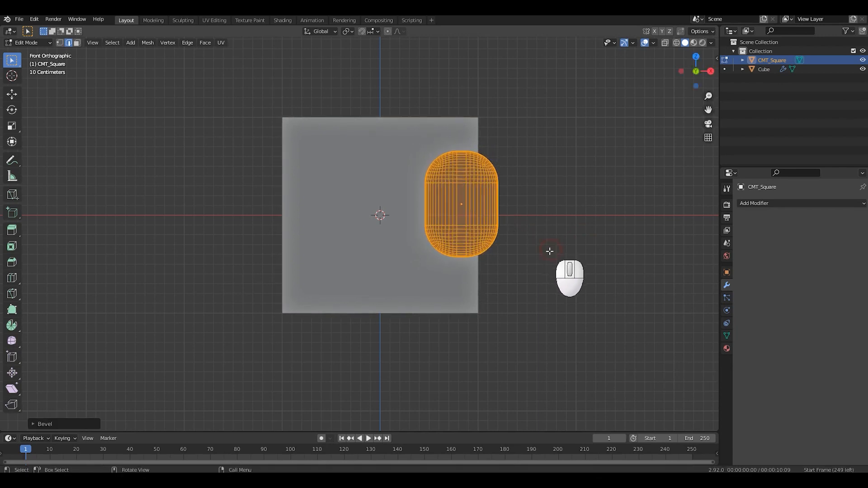
{"action": "key", "text": "ctrl+Tab"}
{"action": "left_click", "coordinate": [479, 222]}
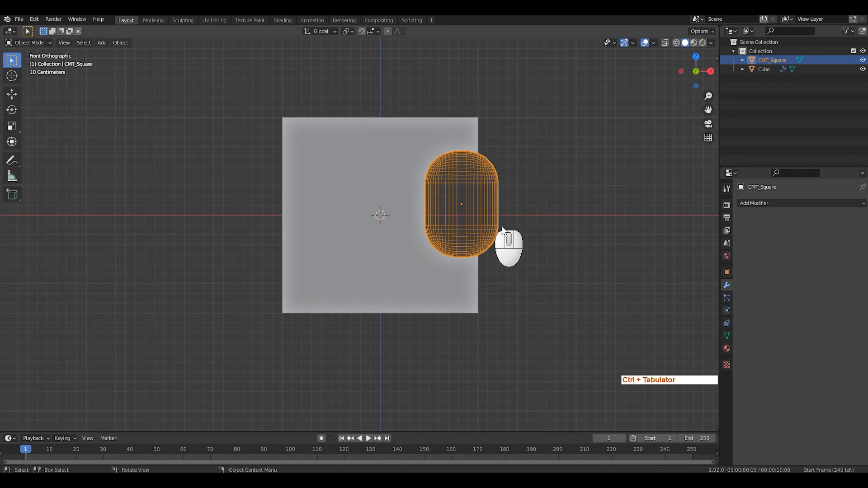
Step: Examine the rounded cutter and its cut through the cube from an angle and in the front and right side views
{"action": "middle_click_drag", "start_coordinate": [491, 222], "coordinate": [401, 178]}
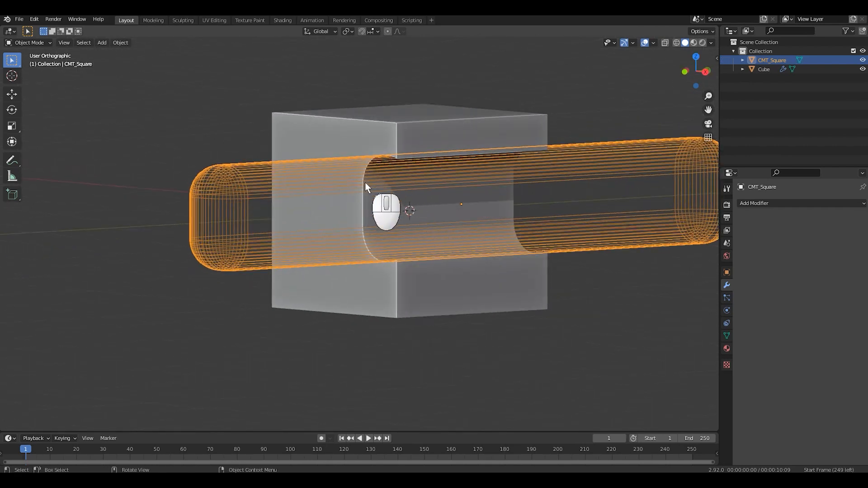
{"action": "key", "text": "KP_1"}
{"action": "key", "text": "KP_3"}
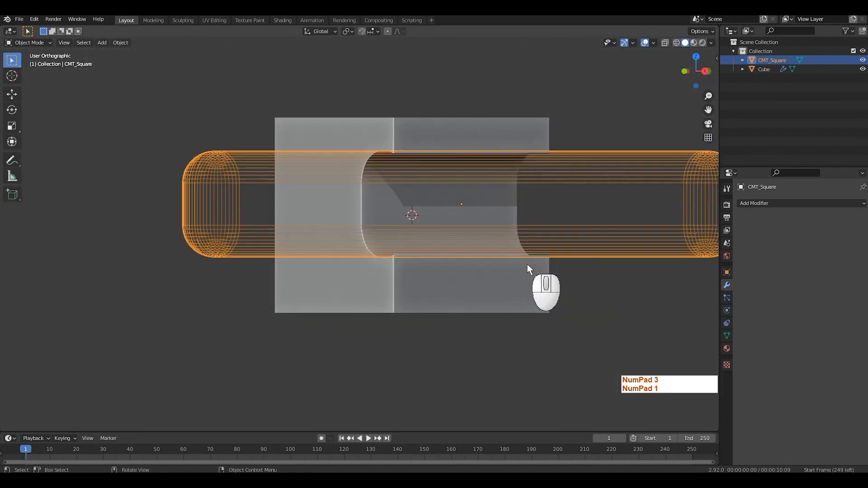
Step: Rotate the rounded cutter in the right side view so its channel slopes through the cube, and return to the front view
{"action": "key", "text": "r"}
{"action": "left_click", "coordinate": [597, 257]}
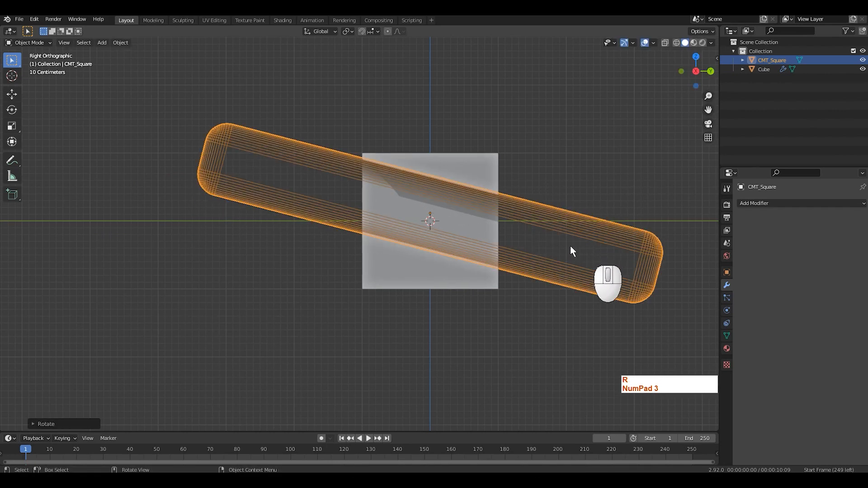
{"action": "key", "text": "KP_1"}
{"action": "scroll", "coordinate": [503, 217], "scroll_direction": "up", "scroll_amount": 5}
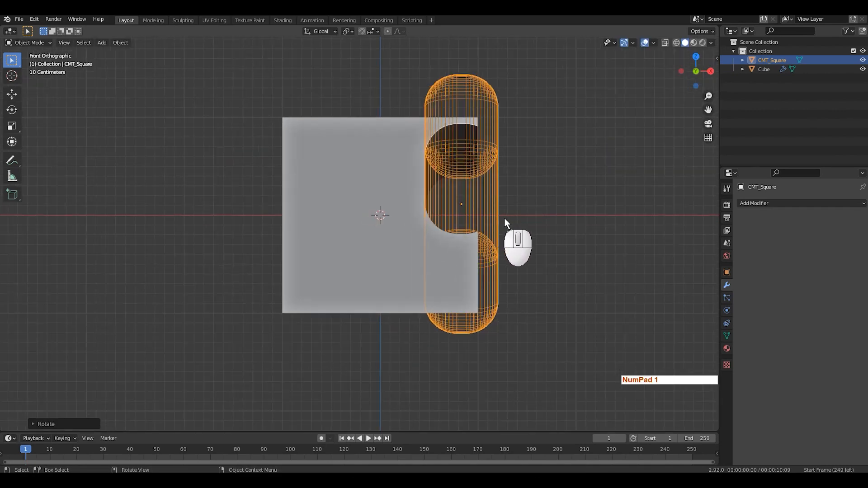
Step: Apply the cube's Difference Boolean modifier and delete the rounded cutter object
{"action": "left_click", "coordinate": [409, 247]}
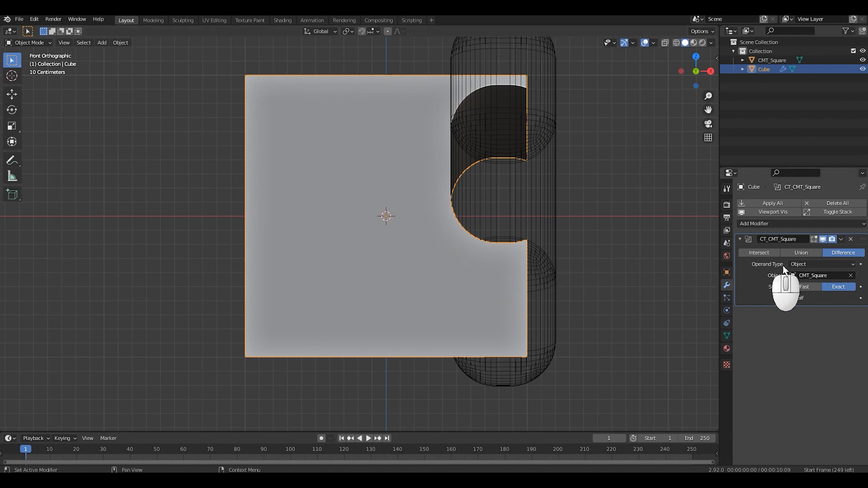
{"action": "left_click", "coordinate": [841, 240]}
{"action": "left_click", "coordinate": [808, 250]}
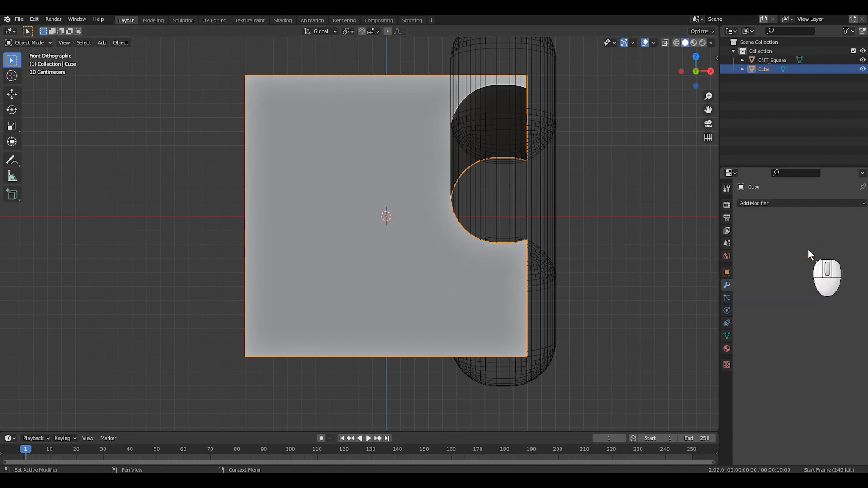
{"action": "left_click", "coordinate": [533, 175]}
{"action": "key", "text": "x"}
{"action": "left_click", "coordinate": [574, 190]}
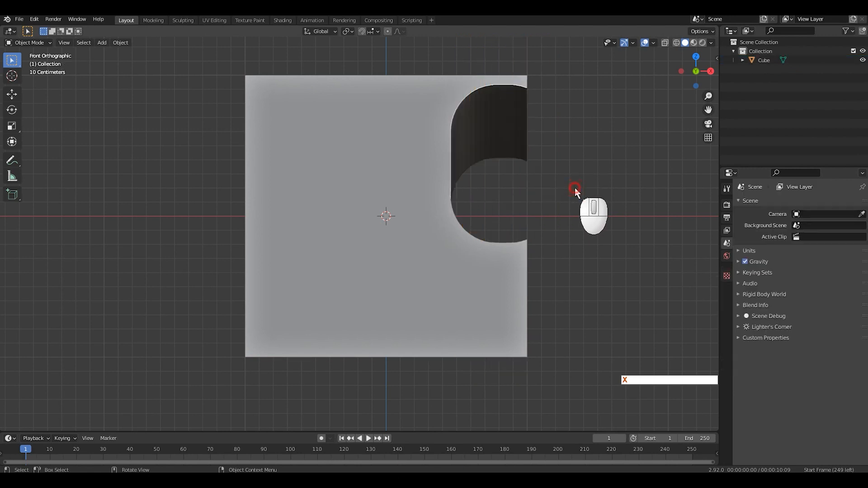
Step: Shade the carved cube smooth and enable Auto Smooth in its normals settings at 30°
{"action": "middle_click_drag", "start_coordinate": [576, 192], "coordinate": [406, 215]}
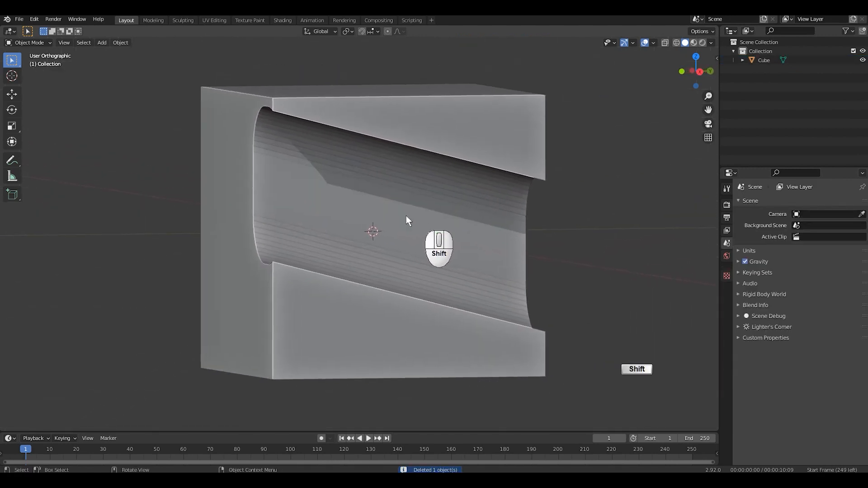
{"action": "left_click", "coordinate": [505, 151]}
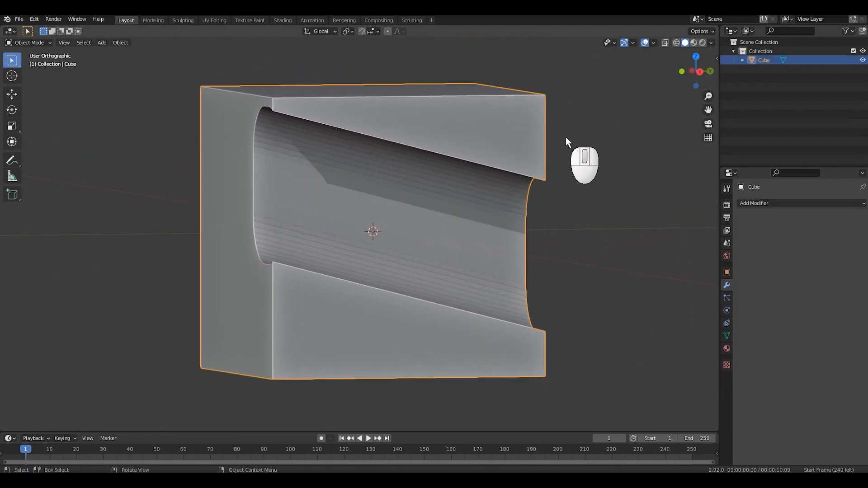
{"action": "right_click", "coordinate": [564, 137]}
{"action": "left_click", "coordinate": [536, 137]}
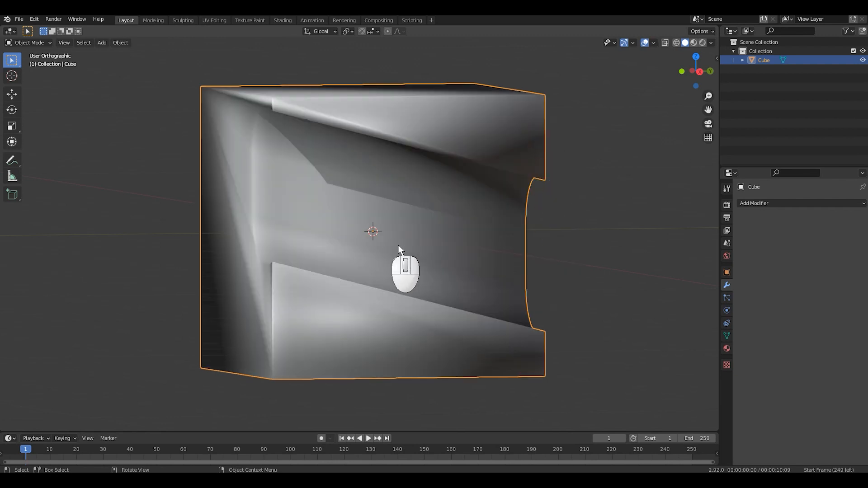
{"action": "left_click", "coordinate": [726, 337]}
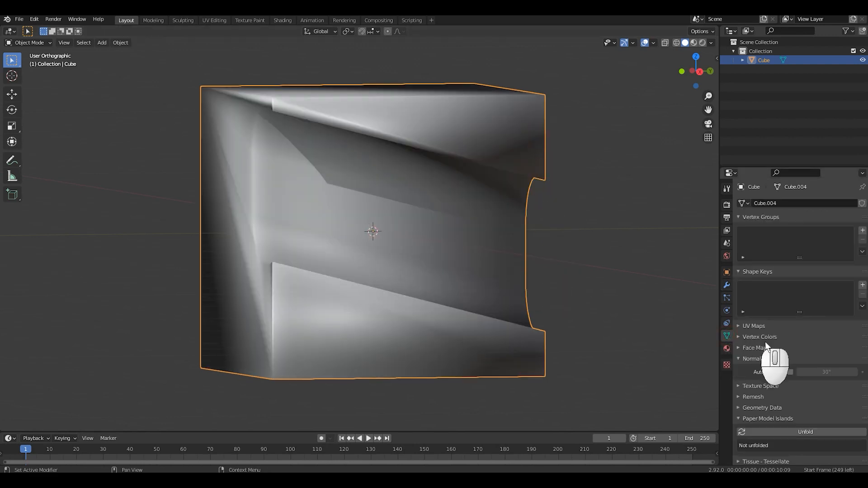
{"action": "left_click", "coordinate": [790, 372]}
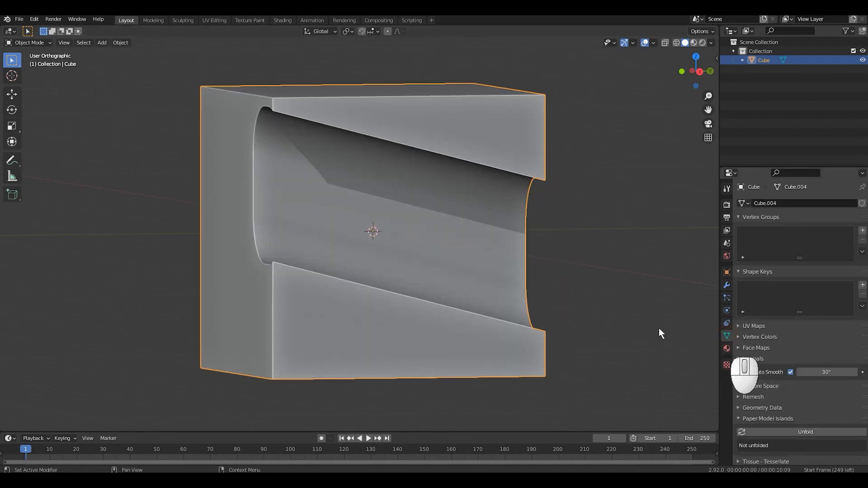
{"action": "middle_click_drag", "start_coordinate": [482, 251], "coordinate": [453, 249]}
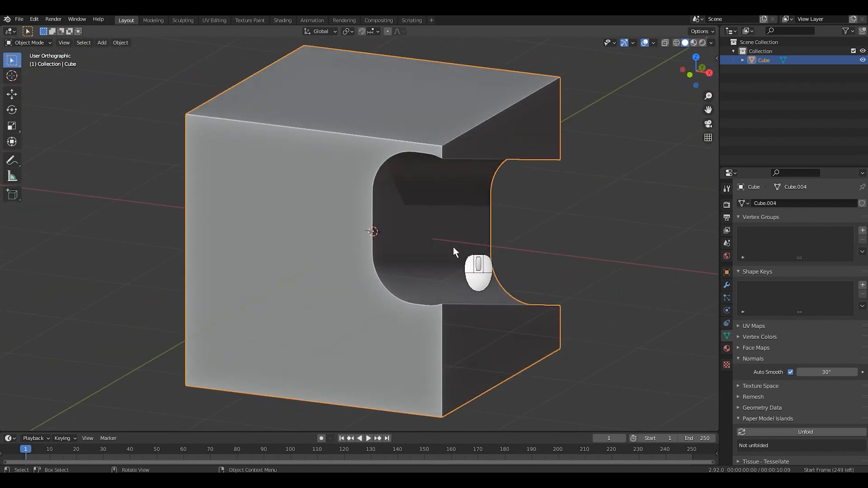
Step: Delete the carved cube and add a new mesh cube in the front view
{"action": "key", "text": "KP_1"}
{"action": "key", "text": "x"}
{"action": "left_click", "coordinate": [516, 214]}
{"action": "key", "text": "shift+a"}
{"action": "mouse_move", "coordinate": [458, 165]}
{"action": "left_click", "coordinate": [483, 175]}
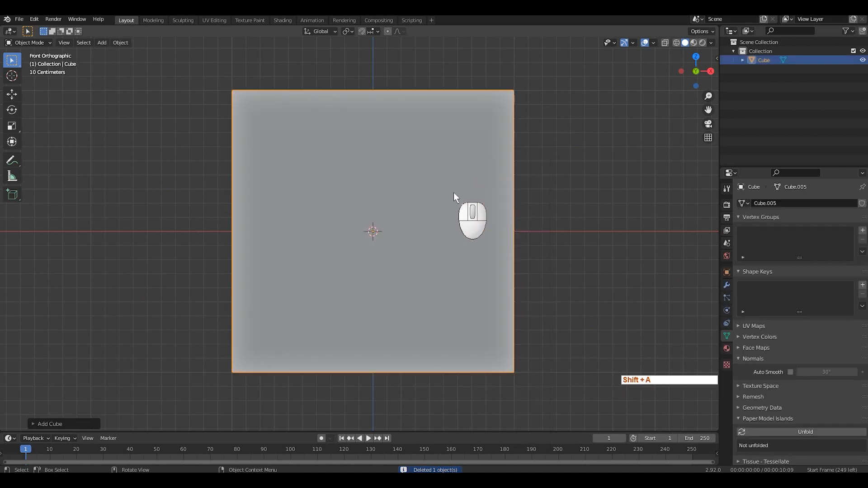
Step: Start Carver on the cube, show its help list, and turn Apply Operations on
{"action": "key", "text": "shift+ctrl+x"}
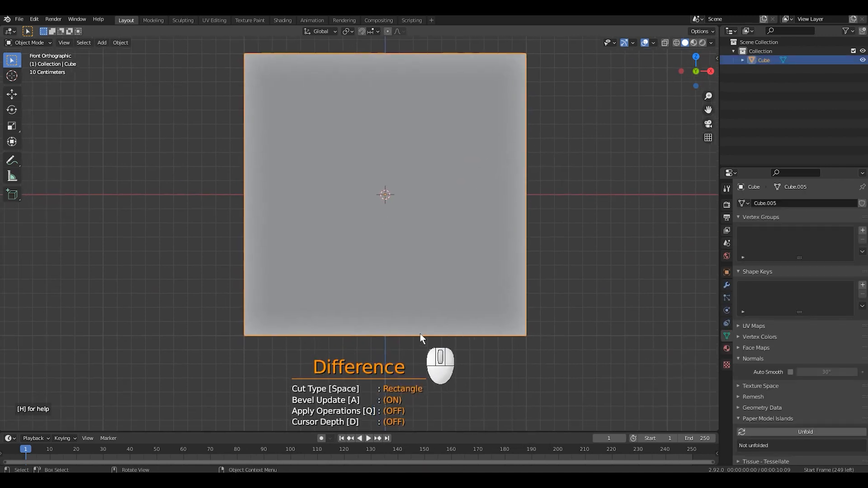
{"action": "key", "text": "h"}
{"action": "key", "text": "q"}
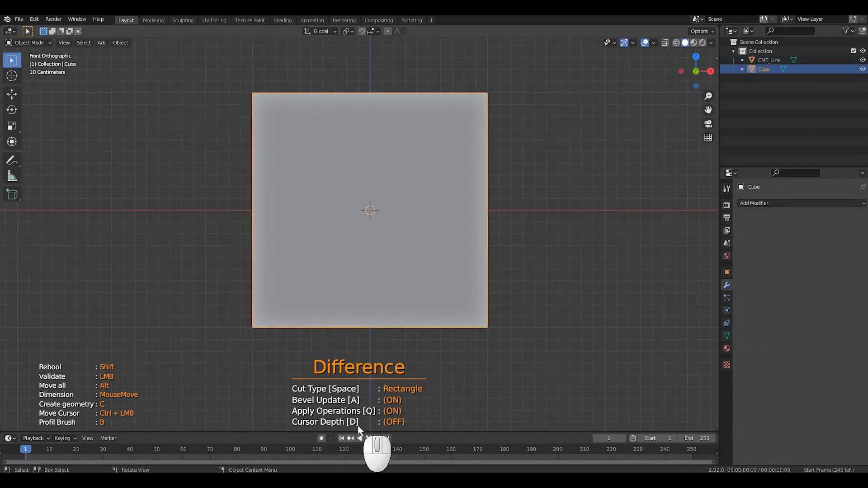
Step: Try a full-width rectangular Difference cut through the cube's middle and undo it
{"action": "left_click_drag", "start_coordinate": [513, 161], "coordinate": [209, 255]}
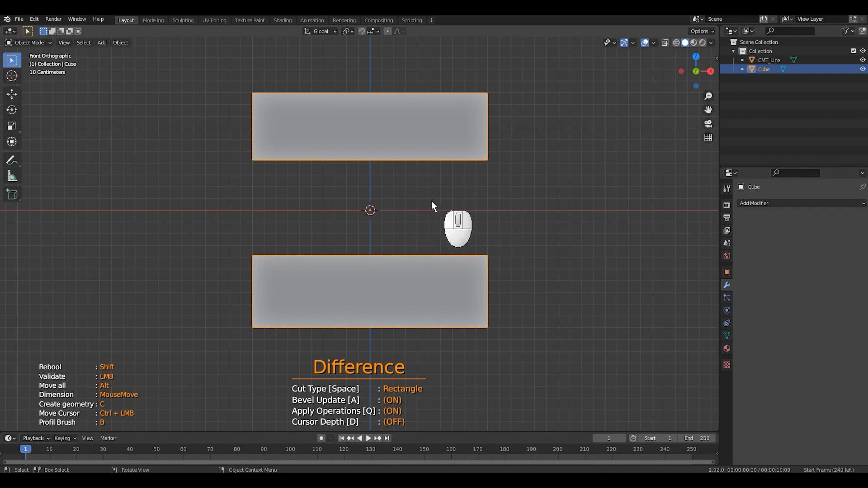
{"action": "key", "text": "ctrl+z"}
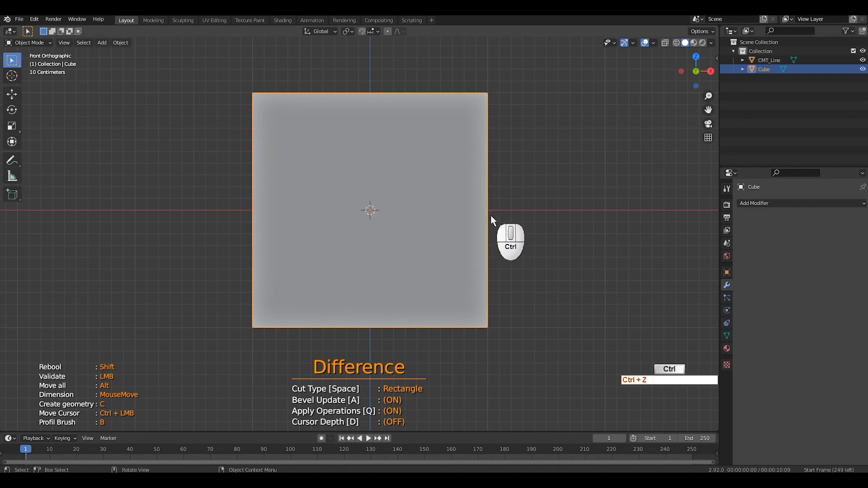
Step: Turn Cursor Depth on, cut a full-width rectangular slot across the middle of the front face, and check its depth from the side
{"action": "key", "text": "d"}
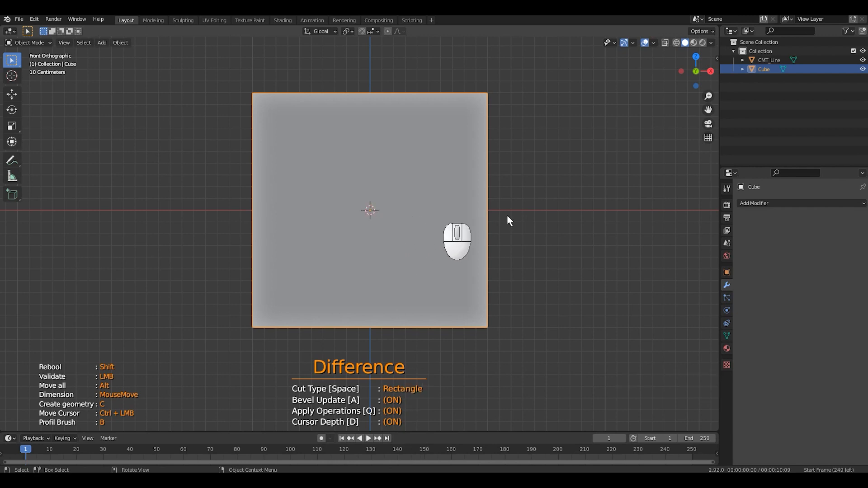
{"action": "middle_click_drag", "start_coordinate": [509, 219], "coordinate": [368, 213]}
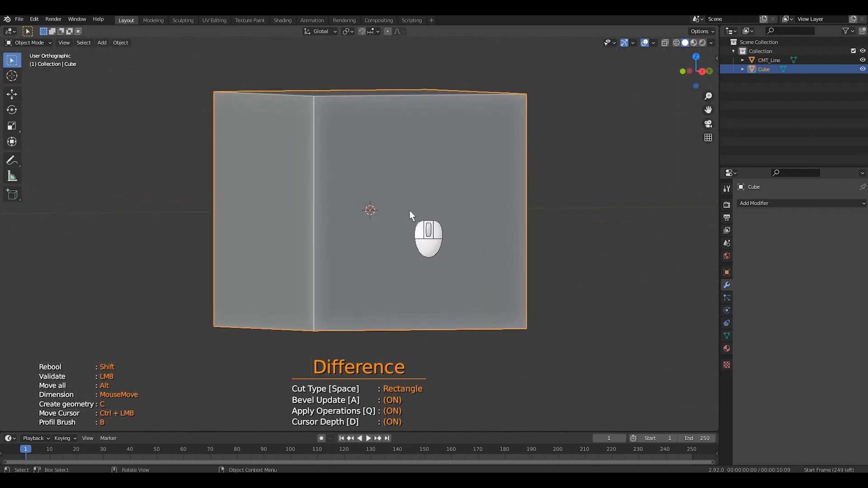
{"action": "key", "text": "KP_1"}
{"action": "left_click_drag", "start_coordinate": [236, 171], "coordinate": [512, 245]}
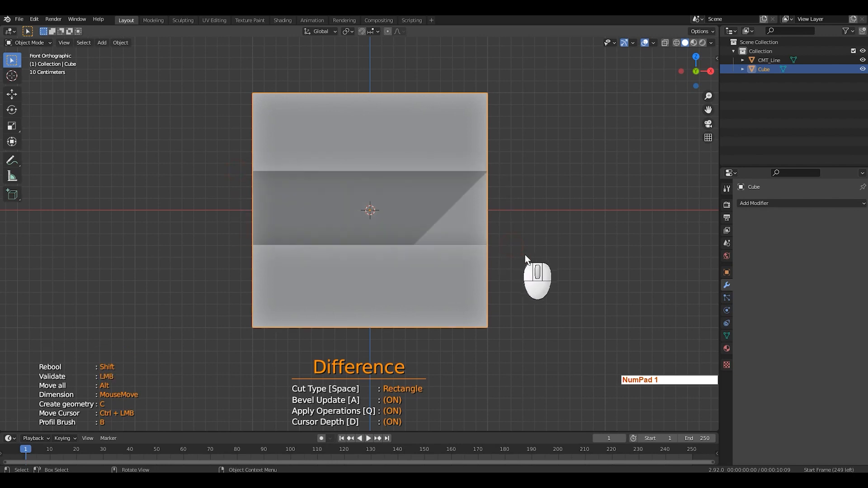
{"action": "middle_click_drag", "start_coordinate": [525, 254], "coordinate": [434, 256]}
{"action": "key", "text": "KP_3"}
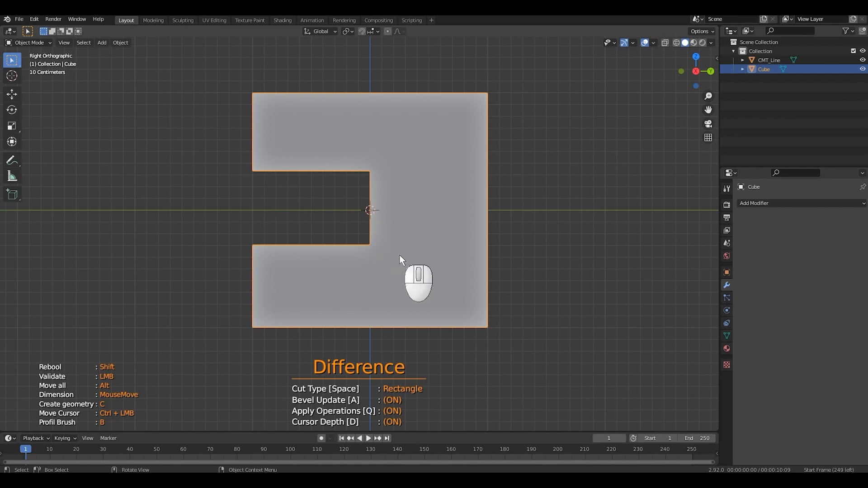
Step: Reposition the 3D cursor around the cube in the right side view, ending inside the lower arm near the front face
{"action": "left_click", "coordinate": [424, 219], "text": "ctrl"}
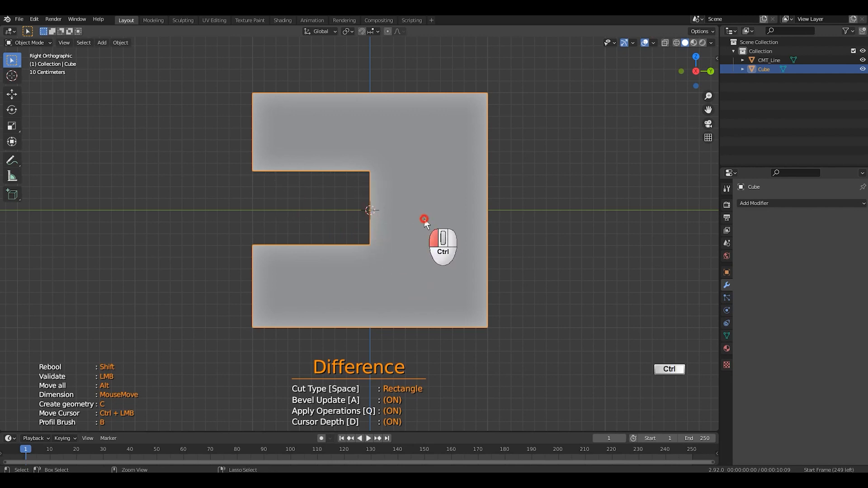
{"action": "left_click", "coordinate": [436, 169], "text": "ctrl"}
{"action": "left_click", "coordinate": [380, 130], "text": "ctrl"}
{"action": "left_click", "coordinate": [316, 126], "text": "ctrl"}
{"action": "left_click", "coordinate": [286, 125], "text": "ctrl"}
{"action": "left_click", "coordinate": [417, 147], "text": "ctrl"}
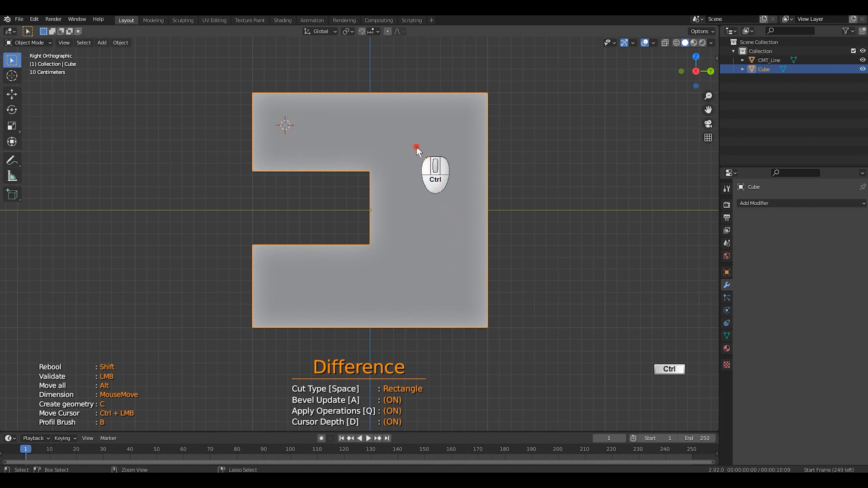
{"action": "left_click", "coordinate": [434, 200], "text": "ctrl"}
{"action": "left_click", "coordinate": [403, 284], "text": "ctrl"}
{"action": "left_click", "coordinate": [315, 283], "text": "ctrl"}
{"action": "left_click", "coordinate": [293, 284], "text": "ctrl"}
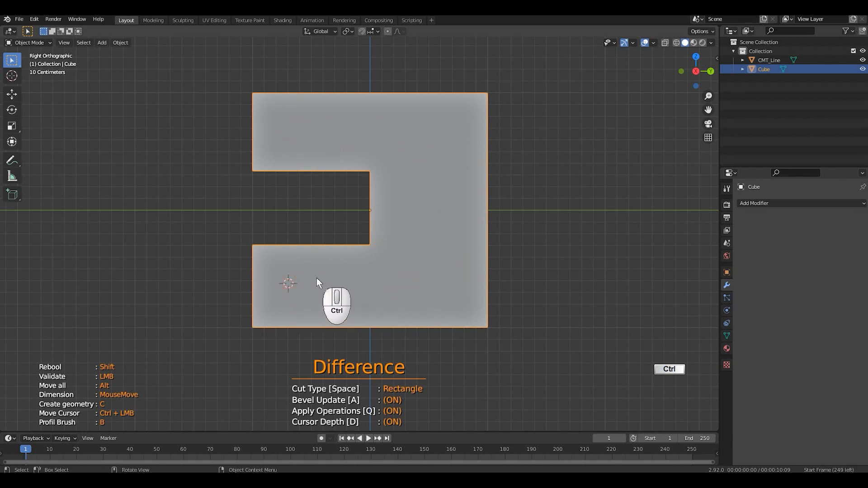
Step: Cut a small rectangular notch into the lower right edge of the front face and check its depth in the right side view
{"action": "key", "text": "KP_1"}
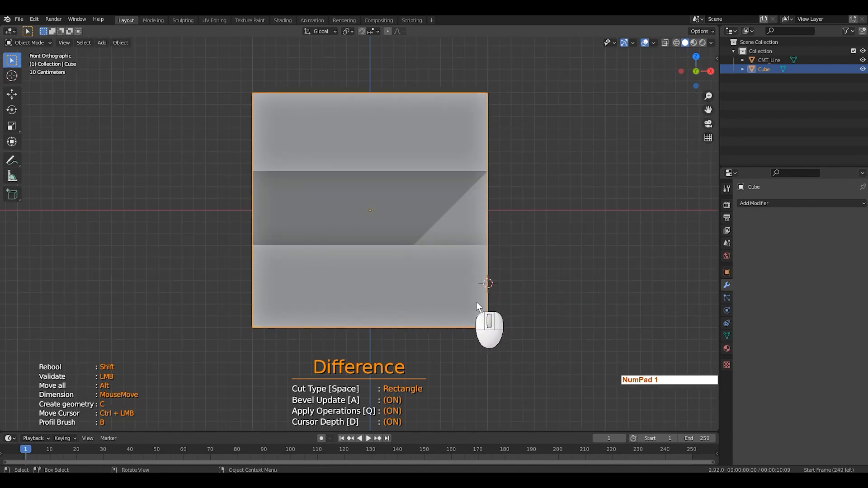
{"action": "left_click_drag", "start_coordinate": [506, 265], "coordinate": [424, 306]}
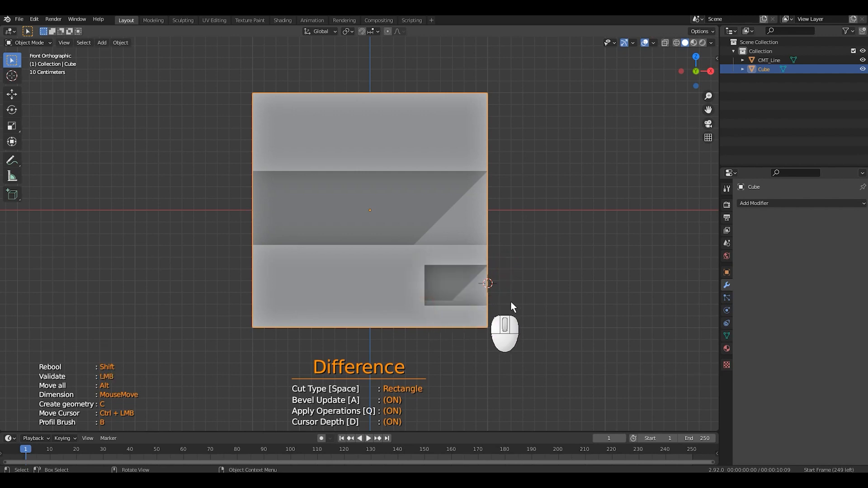
{"action": "key", "text": "KP_3"}
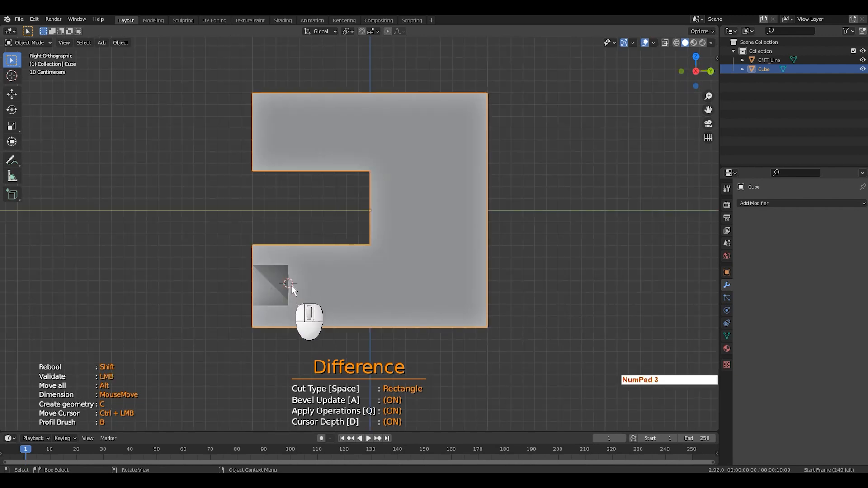
{"action": "key", "text": "shift"}
{"action": "middle_click_drag", "start_coordinate": [326, 257], "coordinate": [351, 261], "text": "shift"}
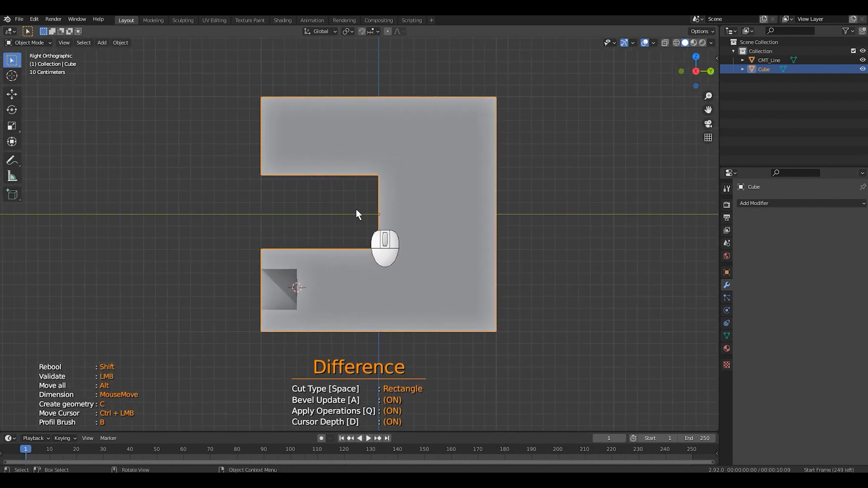
Step: Place the 3D cursor deeper in the upper arm, cut a full-width slot near the front face's upper edge, and check its depth
{"action": "left_click", "coordinate": [417, 124], "text": "ctrl"}
{"action": "key", "text": "KP_1"}
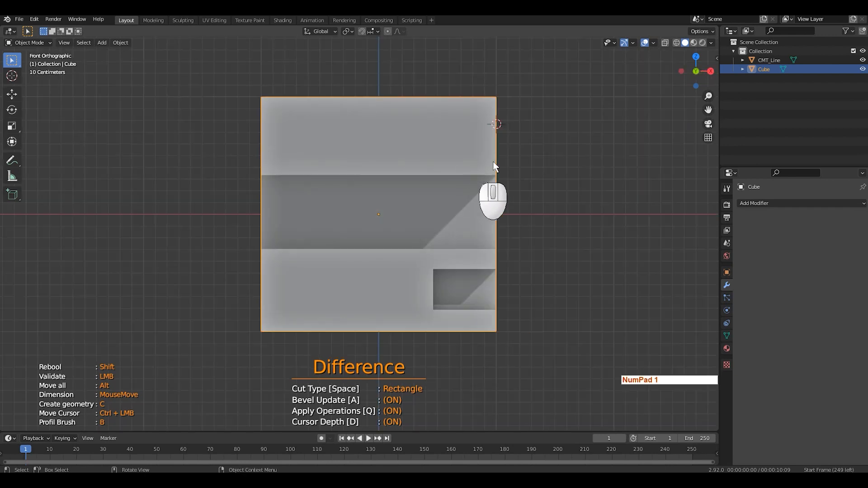
{"action": "left_click_drag", "start_coordinate": [247, 110], "coordinate": [535, 151]}
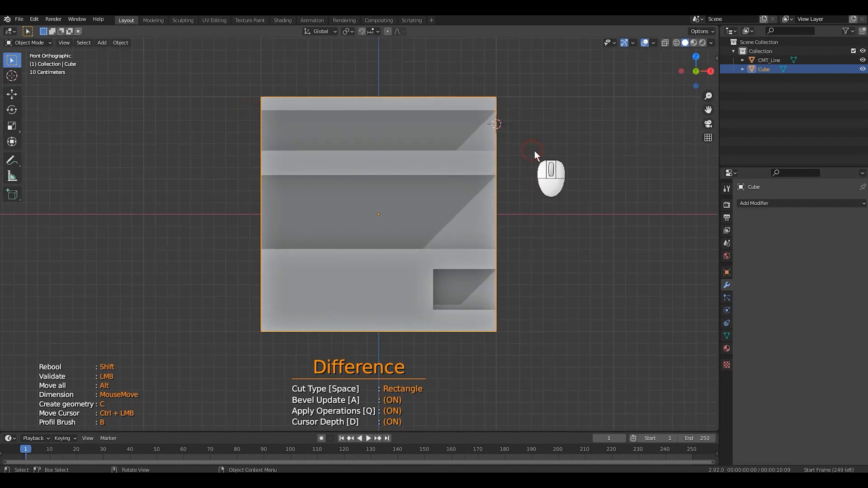
{"action": "middle_click_drag", "start_coordinate": [535, 150], "coordinate": [468, 175]}
{"action": "key", "text": "KP_3"}
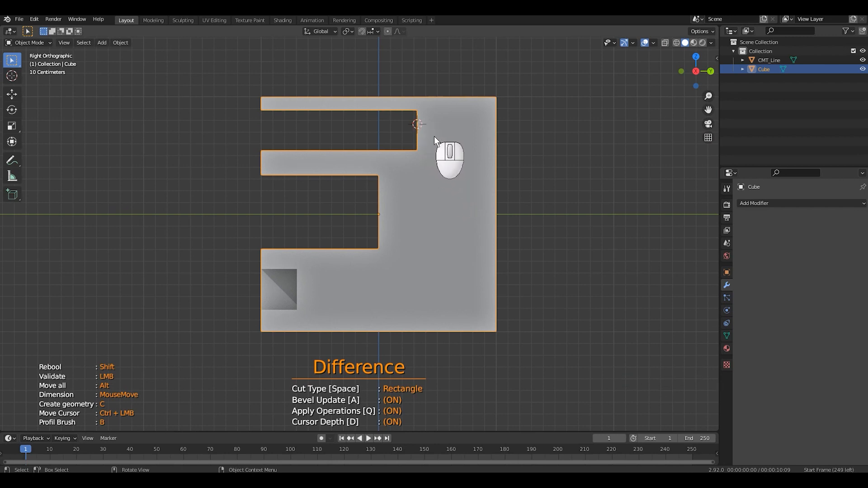
Step: Move the 3D cursor inward in the front view and cut a rectangular pocket into the upper part of the cube's right face
{"action": "scroll", "coordinate": [432, 231], "scroll_direction": "up", "scroll_amount": 1, "text": "shift"}
{"action": "key", "text": "KP_1"}
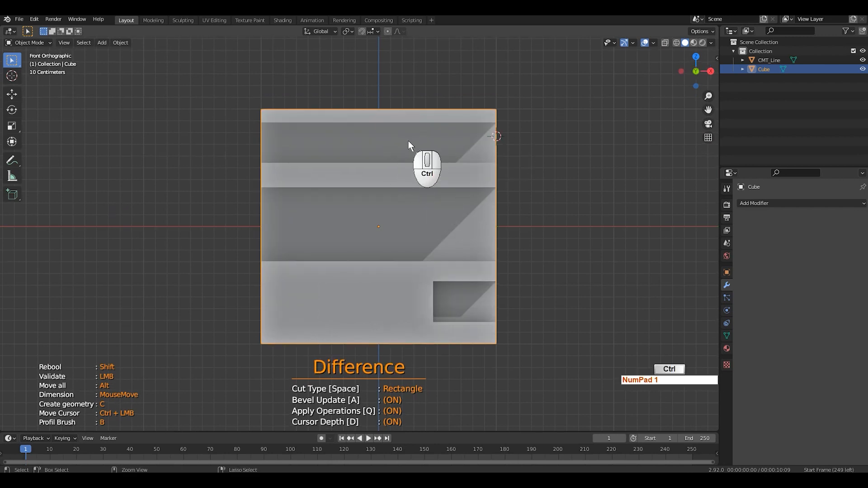
{"action": "key", "text": "KP_3"}
{"action": "left_click_drag", "start_coordinate": [397, 97], "coordinate": [461, 188]}
{"action": "middle_click_drag", "start_coordinate": [461, 189], "coordinate": [482, 189]}
{"action": "key", "text": "KP_1"}
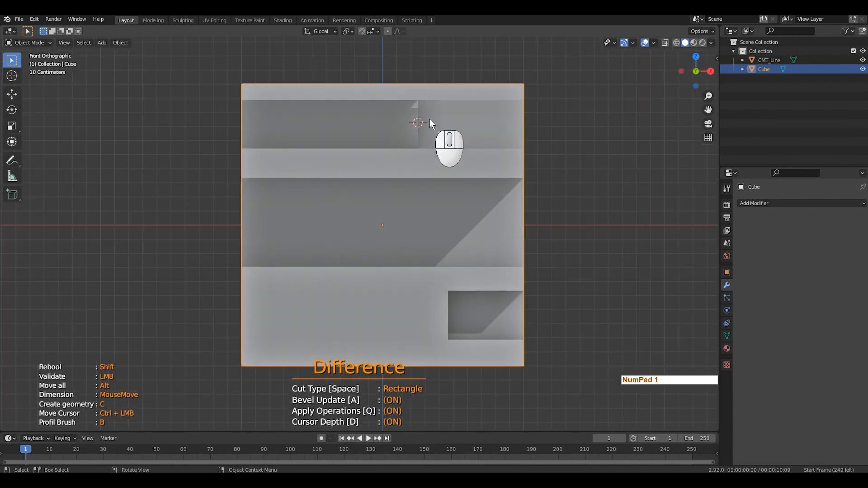
{"action": "middle_click_drag", "start_coordinate": [458, 151], "coordinate": [441, 121]}
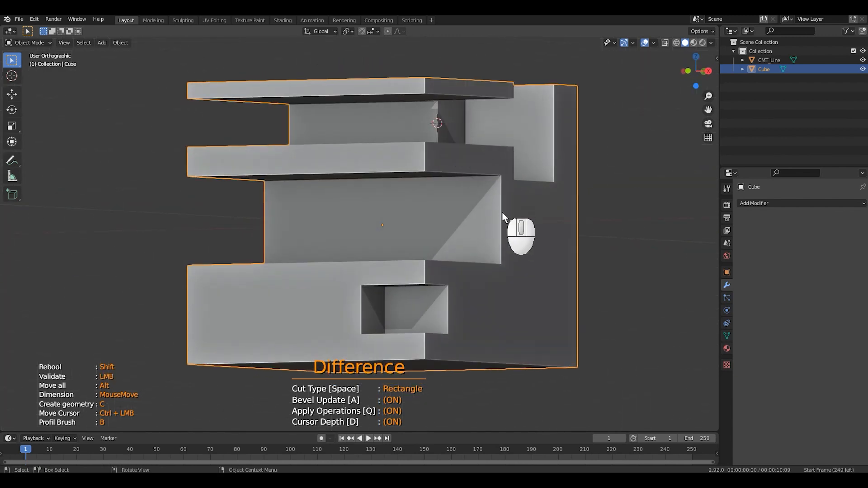
{"action": "key", "text": "KP_1"}
{"action": "scroll", "coordinate": [500, 221], "scroll_direction": "down", "scroll_amount": 2}
{"action": "middle_click_drag", "start_coordinate": [500, 221], "coordinate": [496, 210], "text": "shift"}
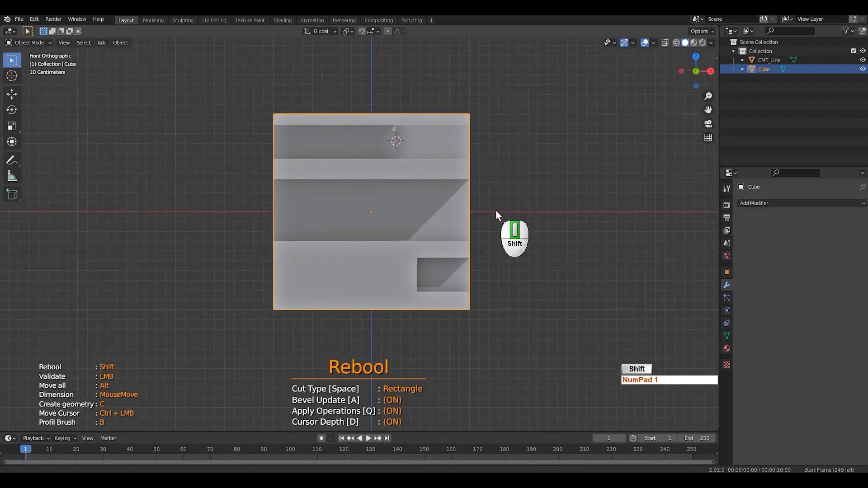
{"action": "scroll", "coordinate": [495, 210], "scroll_direction": "up", "scroll_amount": 1}
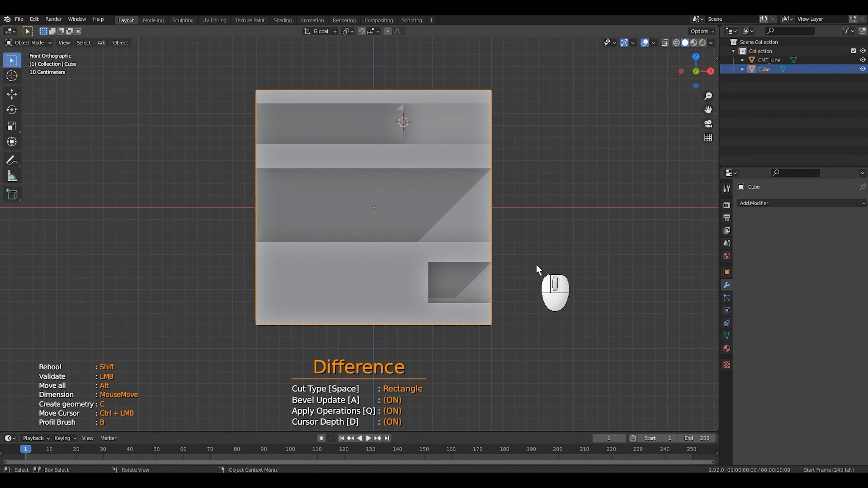
Step: Exit the Carver, return the 3D cursor to the world origin and undo the cuts back to the plain cube
{"action": "key", "text": "Escape"}
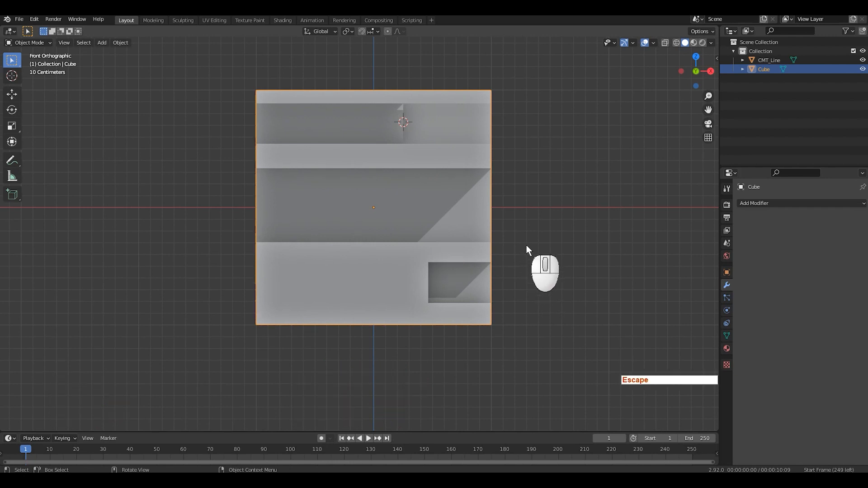
{"action": "key", "text": "shift+c"}
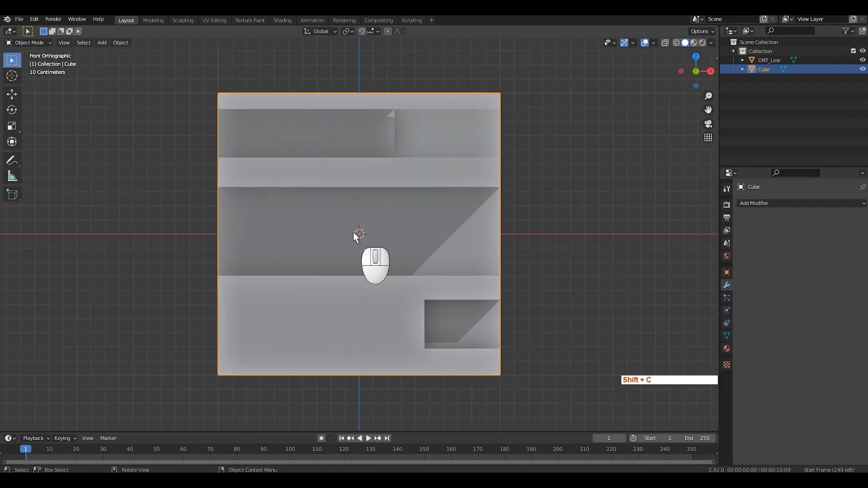
{"action": "middle_click_drag", "start_coordinate": [420, 234], "coordinate": [421, 224], "text": "shift"}
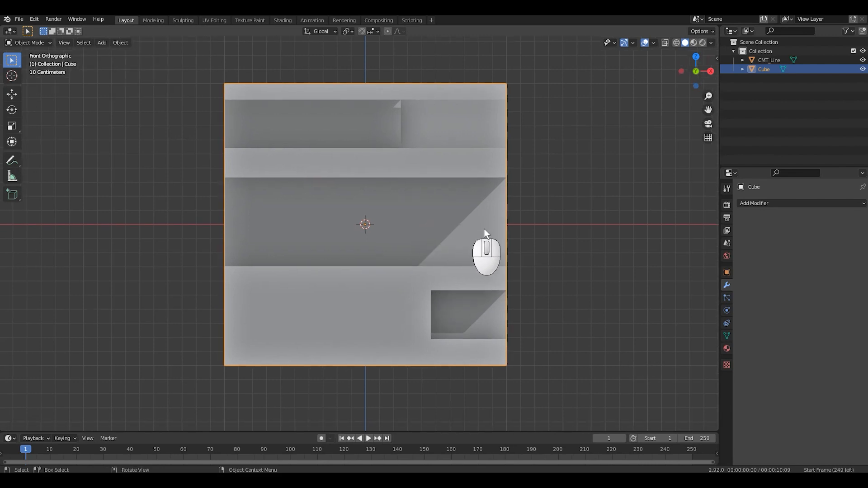
{"action": "key", "text": "shift+s"}
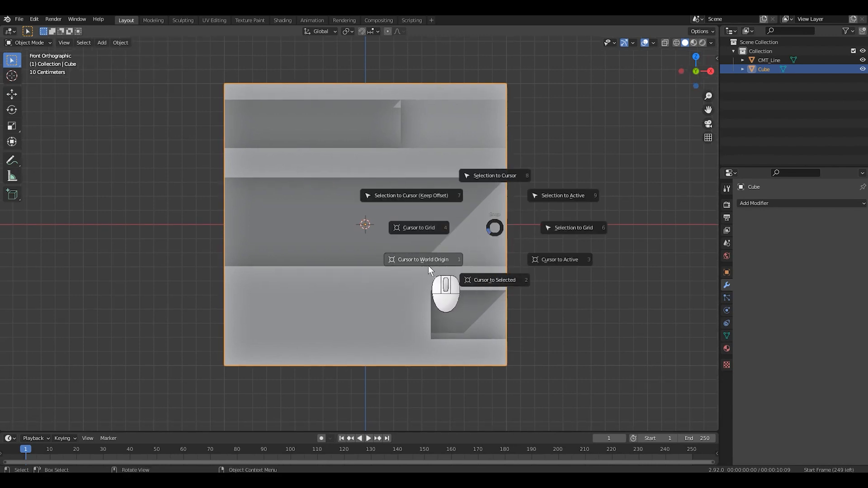
{"action": "left_click", "coordinate": [441, 265]}
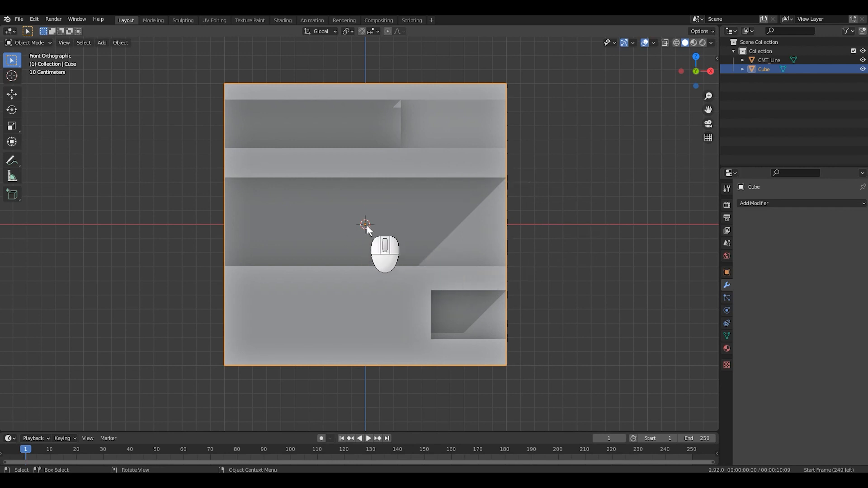
{"action": "key", "text": "ctrl+z"}
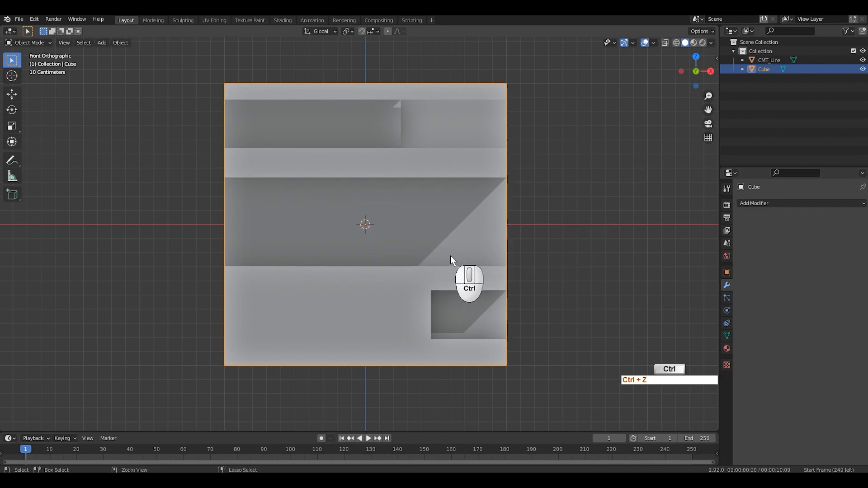
{"action": "key", "text": "ctrl+z"}
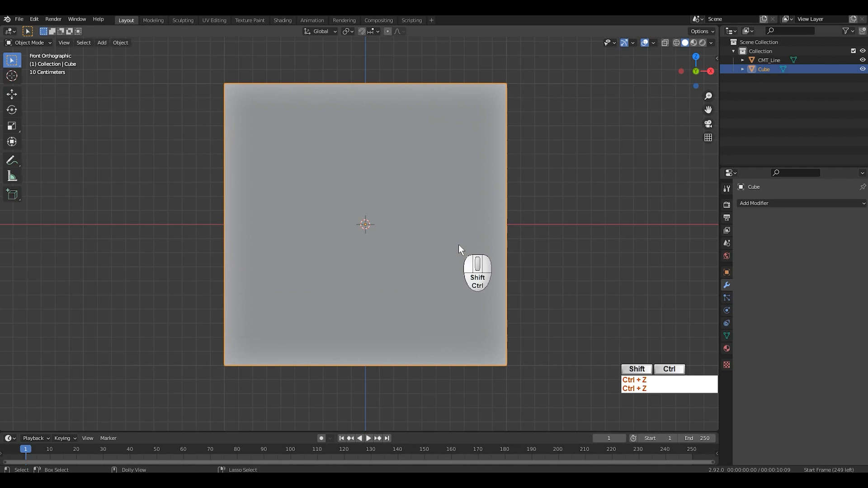
Step: Start the Carver with its help shown, set the cut type to Line, and cut a four-point notch into the cube's right edge
{"action": "key", "text": "ctrl+shift+x"}
{"action": "middle_click_drag", "start_coordinate": [460, 255], "coordinate": [461, 234], "text": "shift"}
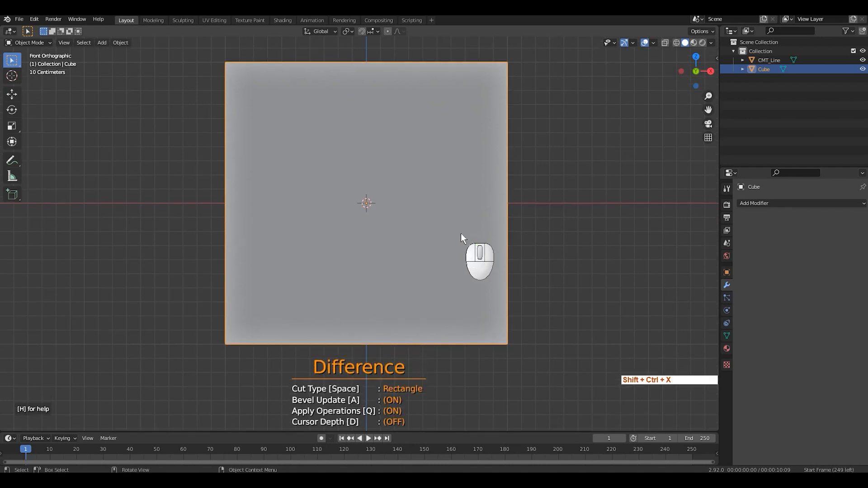
{"action": "key", "text": "h"}
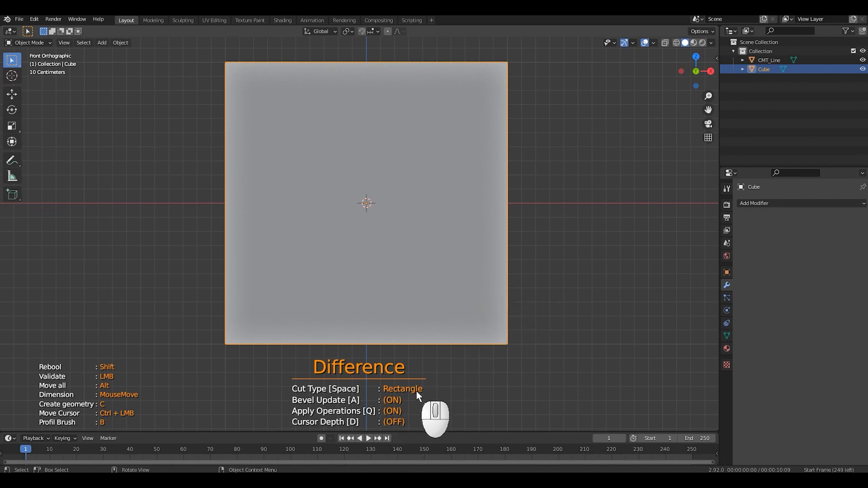
{"action": "key", "text": "space"}
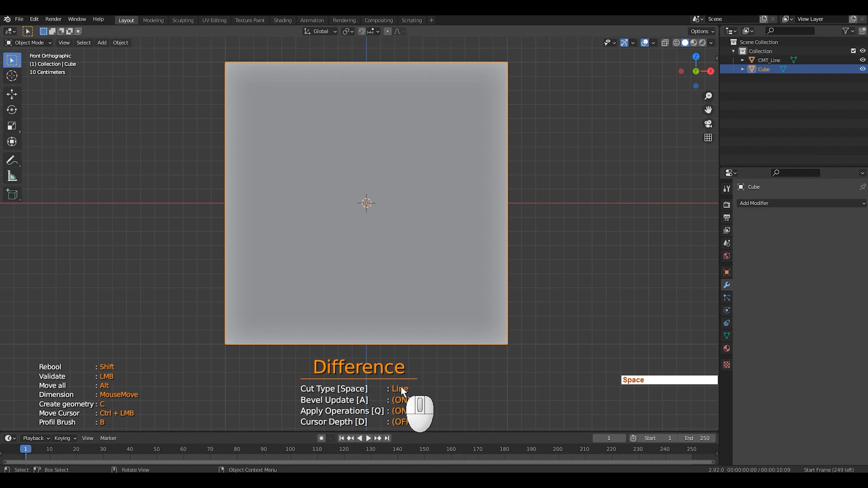
{"action": "left_click", "coordinate": [530, 109]}
{"action": "left_click", "coordinate": [447, 171]}
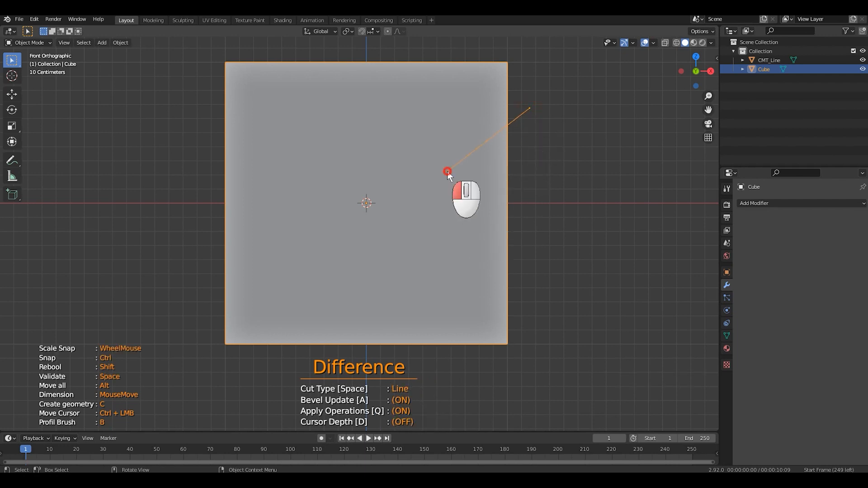
{"action": "left_click", "coordinate": [451, 283]}
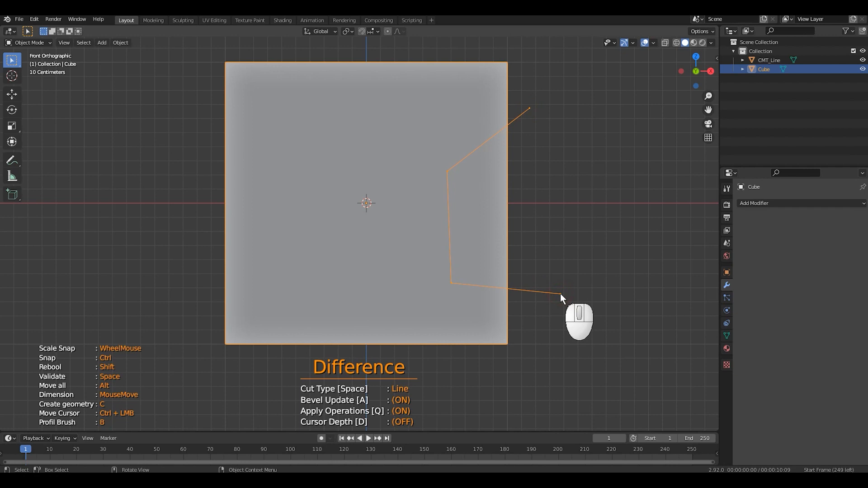
{"action": "key", "text": "space"}
Step: Cut an irregular six-point line outline up from the cube's bottom edge past its center
{"action": "left_click", "coordinate": [435, 349]}
{"action": "left_click", "coordinate": [410, 240]}
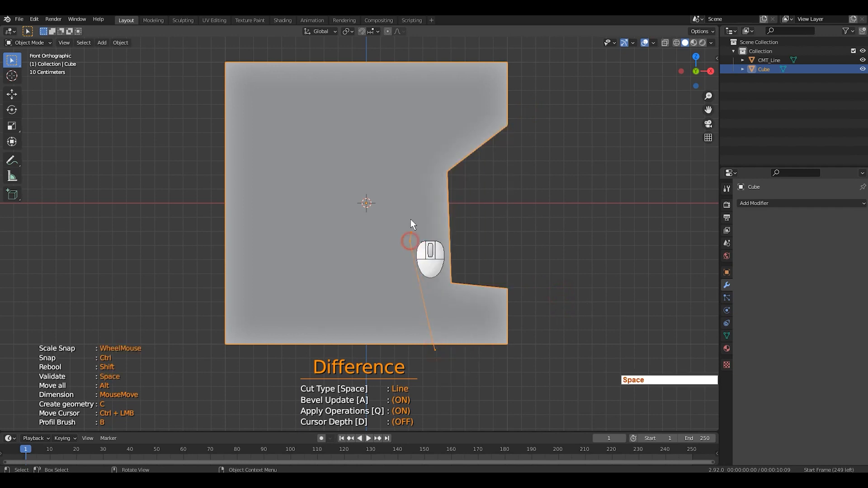
{"action": "left_click", "coordinate": [426, 202]}
{"action": "left_click", "coordinate": [392, 161]}
{"action": "left_click", "coordinate": [324, 220]}
{"action": "left_click", "coordinate": [390, 351]}
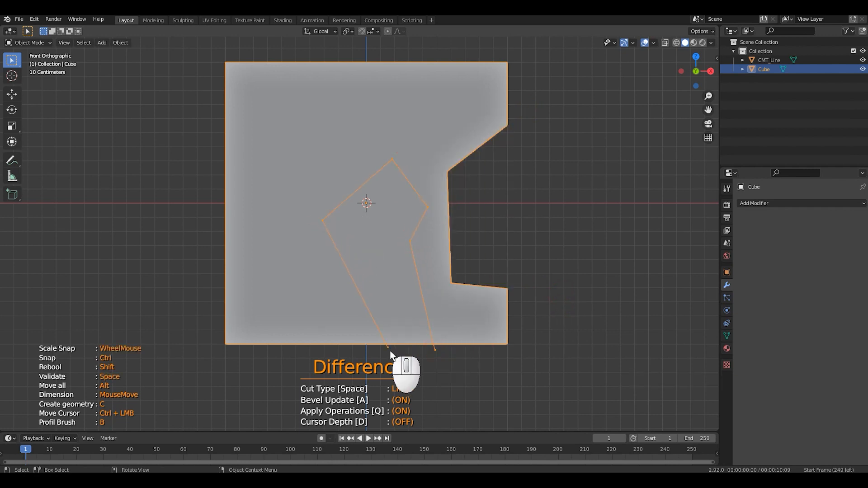
{"action": "key", "text": "space"}
Step: Inspect the two line cuts from a slight angle and undo both
{"action": "mouse_move", "coordinate": [460, 340]}
{"action": "middle_mouse_down"}
{"action": "mouse_move", "coordinate": [443, 341]}
{"action": "mouse_move", "coordinate": [454, 349]}
{"action": "mouse_move", "coordinate": [477, 336]}
{"action": "mouse_move", "coordinate": [466, 326]}
{"action": "middle_mouse_up"}
{"action": "key", "text": "ctrl+z"}
{"action": "key", "text": "ctrl+z"}
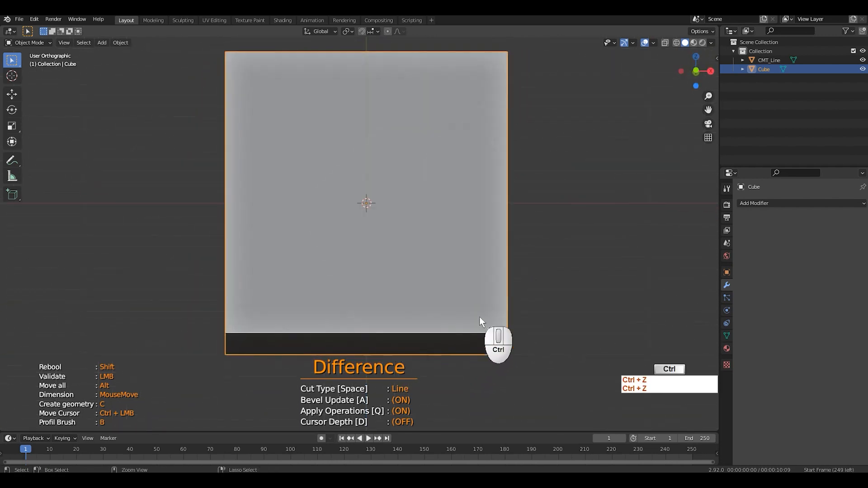
Step: In the front view, cut a closed triangular hole through the cube near its center and undo it
{"action": "key", "text": "KP_1"}
{"action": "left_click", "coordinate": [416, 148]}
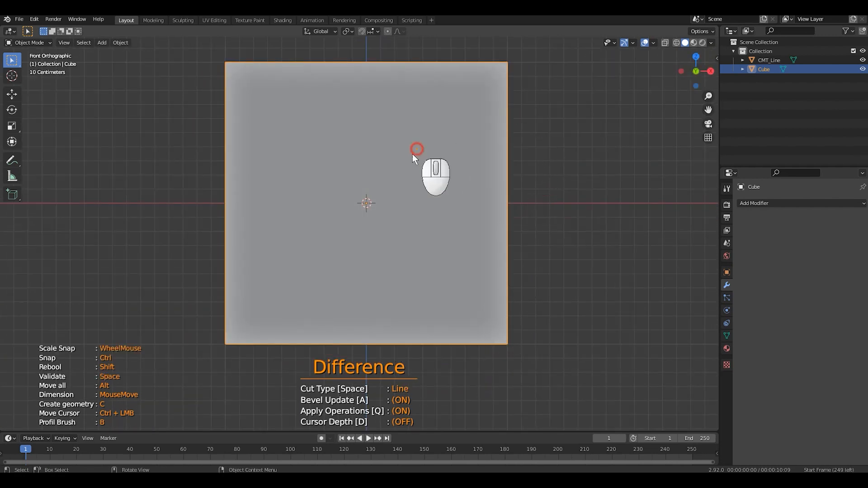
{"action": "left_click", "coordinate": [352, 223]}
{"action": "left_click", "coordinate": [422, 256]}
{"action": "left_click", "coordinate": [417, 148]}
{"action": "key", "text": "space"}
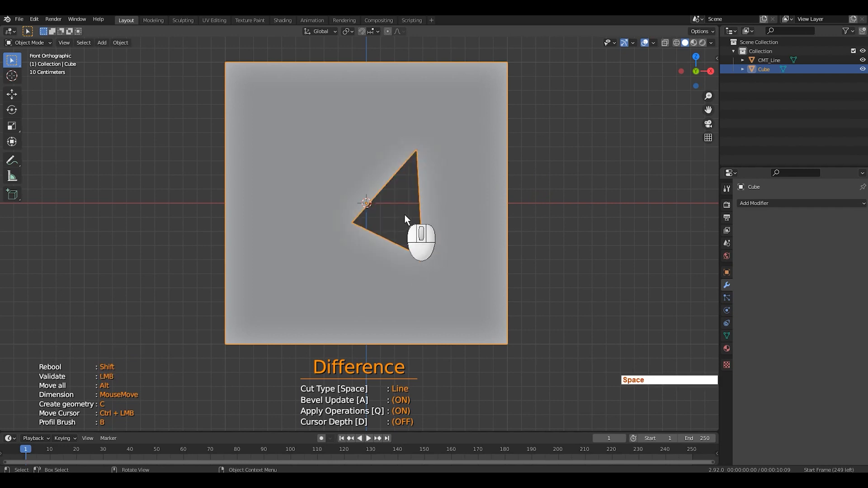
{"action": "key", "text": "ctrl+z"}
Step: Draw a four-point line notch over the cube's right edge, shift the whole outline lower before cutting, and undo the cut
{"action": "left_click", "coordinate": [528, 140]}
{"action": "left_click", "coordinate": [442, 156]}
{"action": "left_click", "coordinate": [453, 275]}
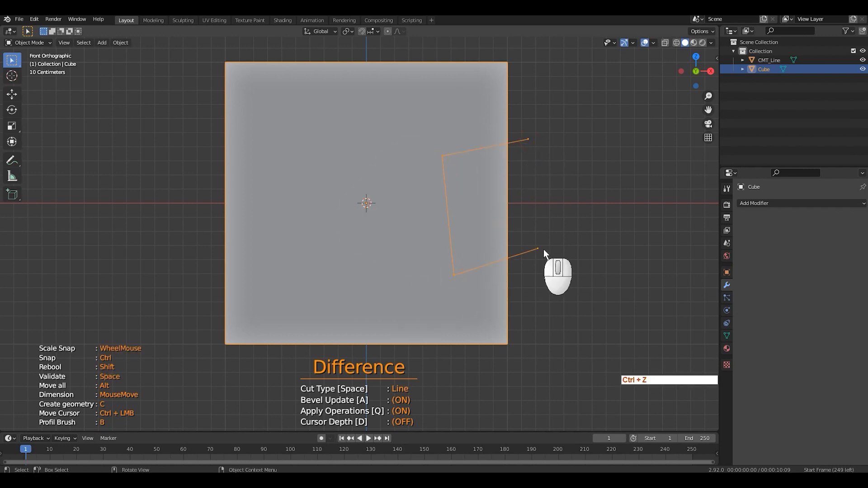
{"action": "key", "text": "alt"}
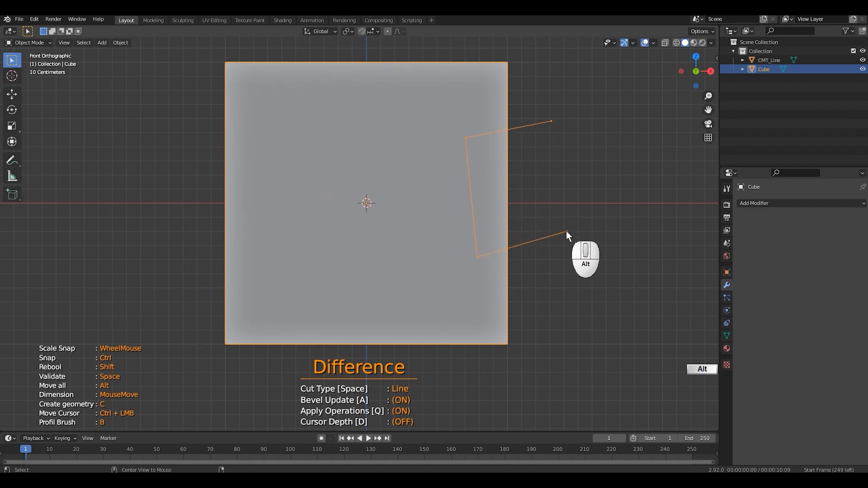
{"action": "key", "text": "space"}
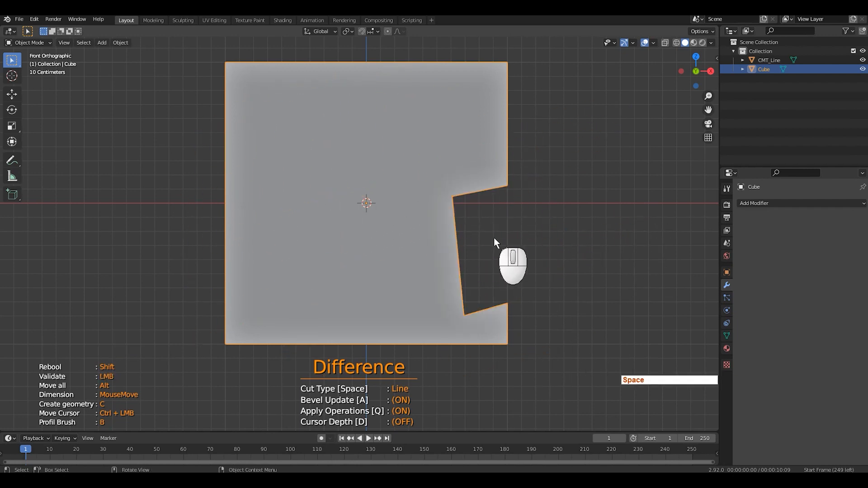
{"action": "key", "text": "ctrl+z"}
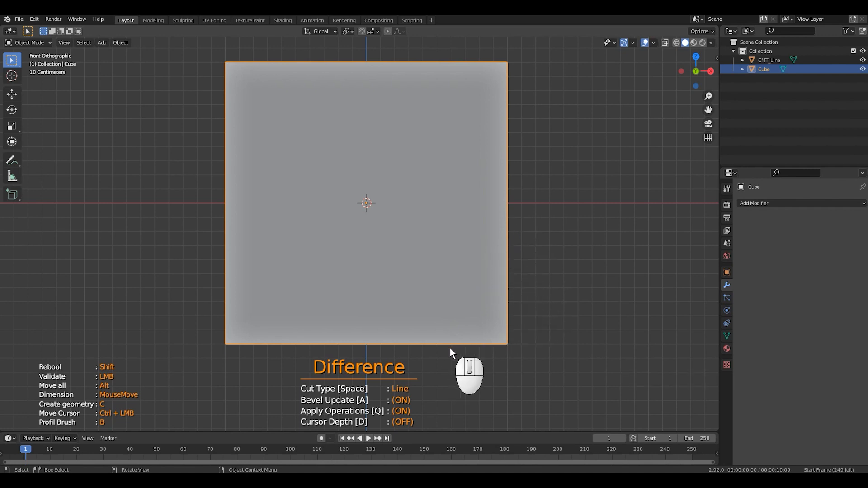
Step: Try to cut off the cube's lower-right corner with a single diagonal line
{"action": "left_click", "coordinate": [526, 295]}
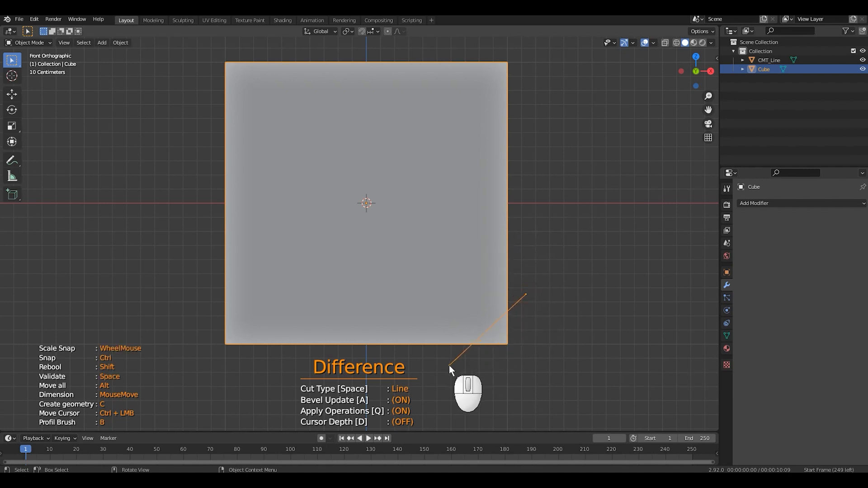
{"action": "key", "text": "space"}
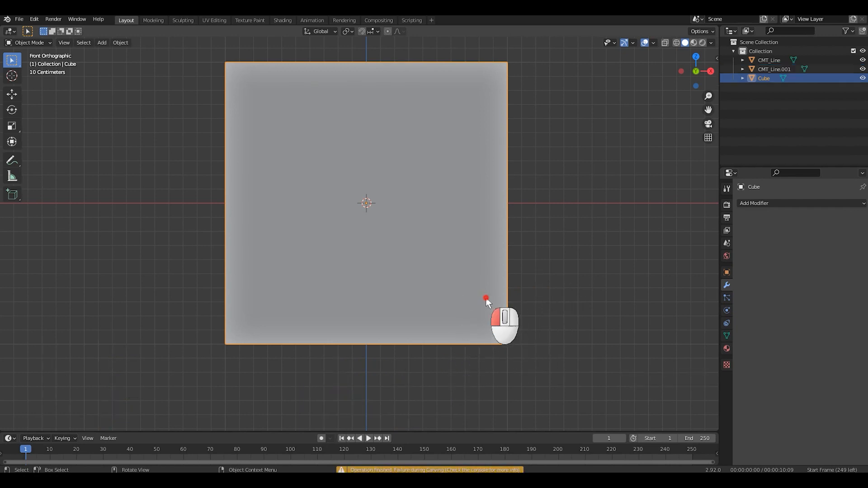
Step: Restart the Carver with the Line cut type and cut off the cube's lower-right corner using a three-point outline
{"action": "key", "text": "ctrl+shift+x"}
{"action": "key", "text": "space"}
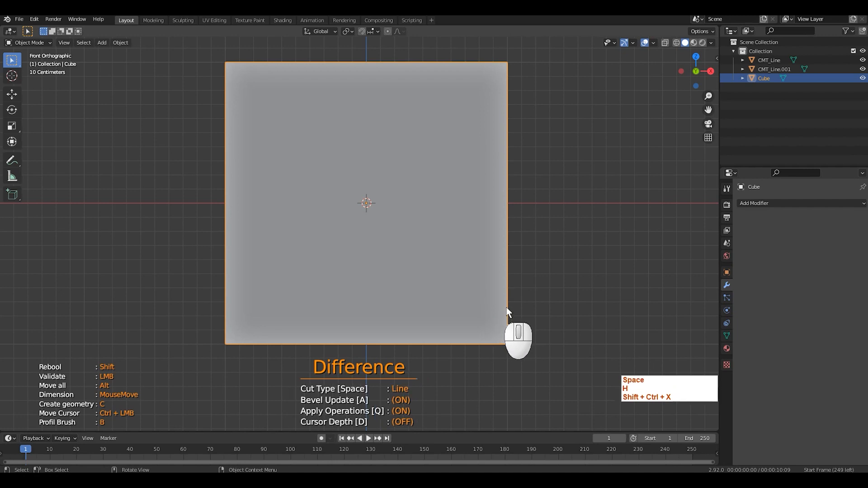
{"action": "key", "text": "h"}
{"action": "left_click", "coordinate": [539, 282]}
{"action": "left_click", "coordinate": [440, 368]}
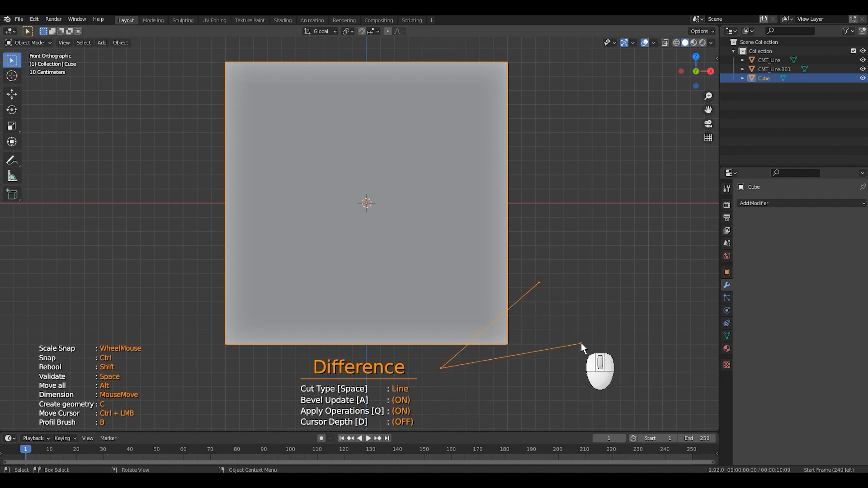
{"action": "key", "text": "space"}
Step: Enlarge the chamfer on the lower-right corner with another three-point line cut
{"action": "left_click", "coordinate": [523, 246]}
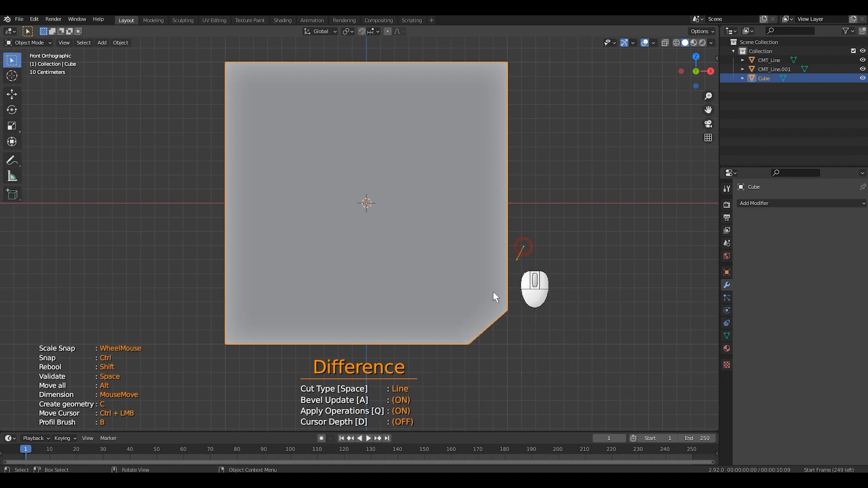
{"action": "left_click", "coordinate": [431, 355]}
{"action": "left_click", "coordinate": [574, 360]}
{"action": "key", "text": "space"}
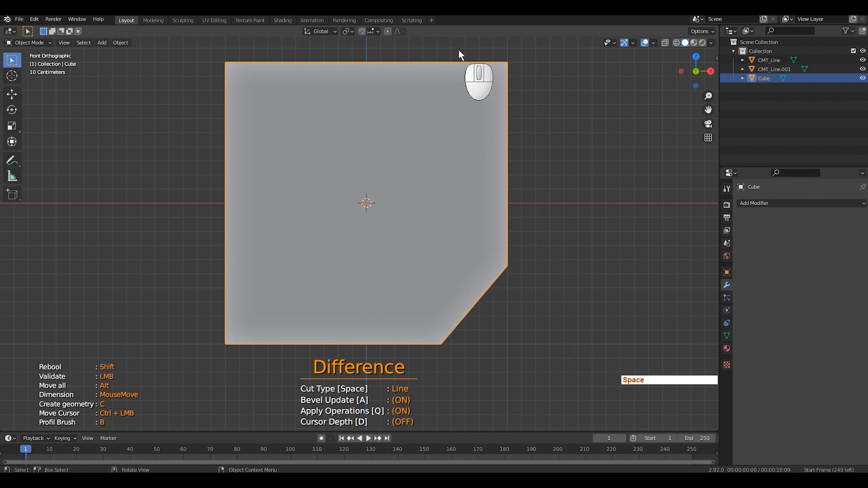
Step: Cut off the cube's upper-right corner with a closed line outline reaching beyond the corner
{"action": "scroll", "coordinate": [484, 129], "scroll_direction": "down", "scroll_amount": 1}
{"action": "middle_click_drag", "start_coordinate": [484, 130], "coordinate": [484, 154], "text": "shift"}
{"action": "left_click", "coordinate": [423, 89]}
{"action": "left_click", "coordinate": [517, 191]}
{"action": "left_click", "coordinate": [505, 80]}
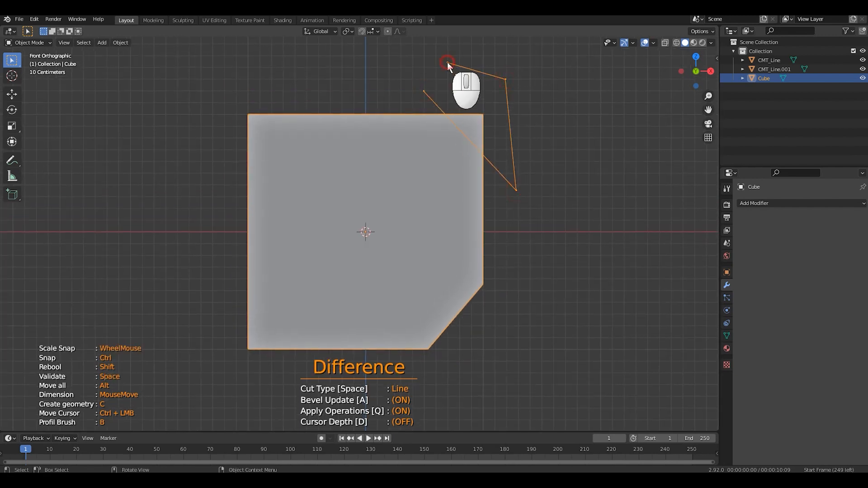
{"action": "key", "text": "space"}
Step: Cut off the cube's upper-left and lower-left corners with line outlines
{"action": "left_click", "coordinate": [297, 102]}
{"action": "left_click", "coordinate": [209, 210]}
{"action": "left_click", "coordinate": [239, 90]}
{"action": "key", "text": "space"}
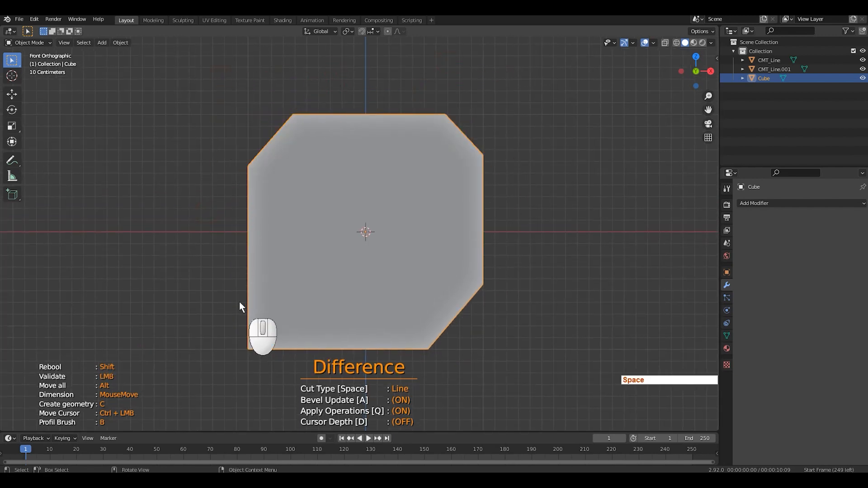
{"action": "left_click", "coordinate": [226, 279]}
{"action": "left_click", "coordinate": [321, 369]}
{"action": "left_click", "coordinate": [216, 261]}
{"action": "key", "text": "space"}
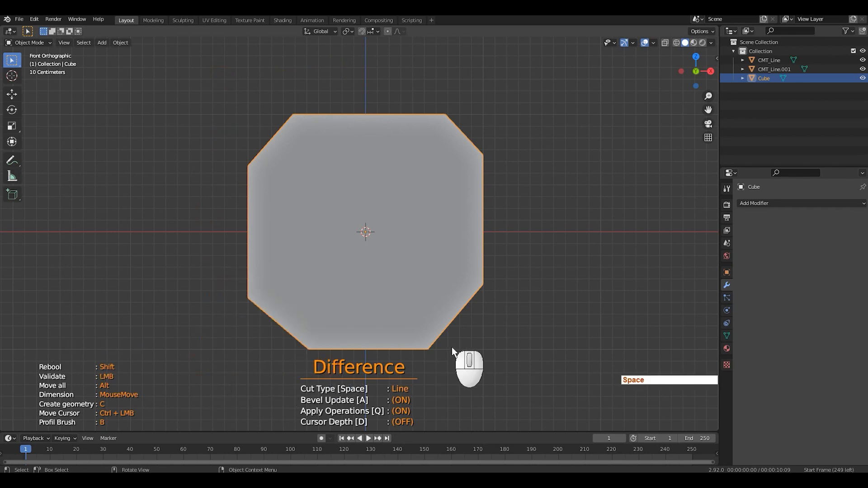
Step: Undo all the corner cuts
{"action": "key", "text": "ctrl+z"}
{"action": "key", "text": "ctrl+z"}
{"action": "key", "text": "ctrl+z"}
{"action": "key", "text": "ctrl+z"}
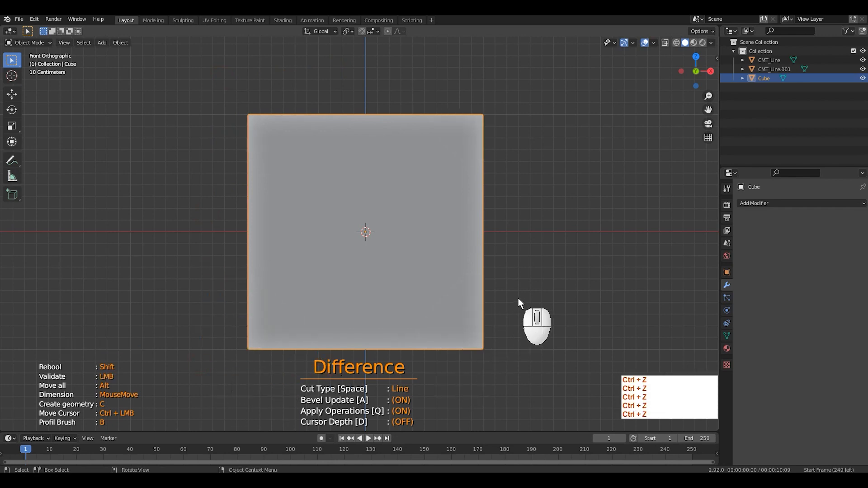
Step: Set the cut type to Circle and cut a round hole in the cube's upper-right area and a smaller one in its upper-left area
{"action": "key", "text": "space"}
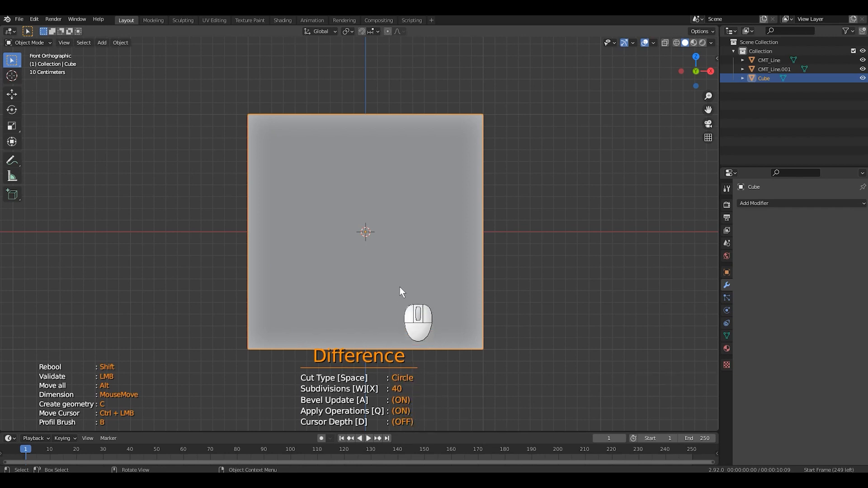
{"action": "left_click_drag", "start_coordinate": [411, 183], "coordinate": [449, 238]}
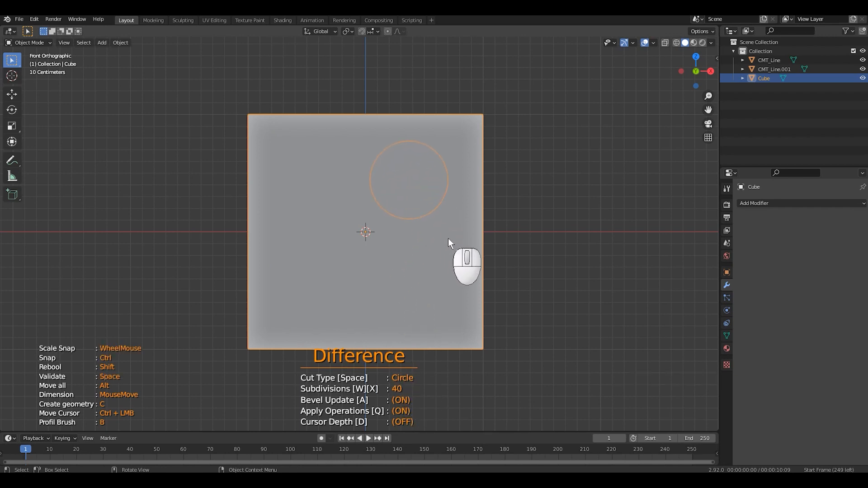
{"action": "left_click", "coordinate": [449, 238]}
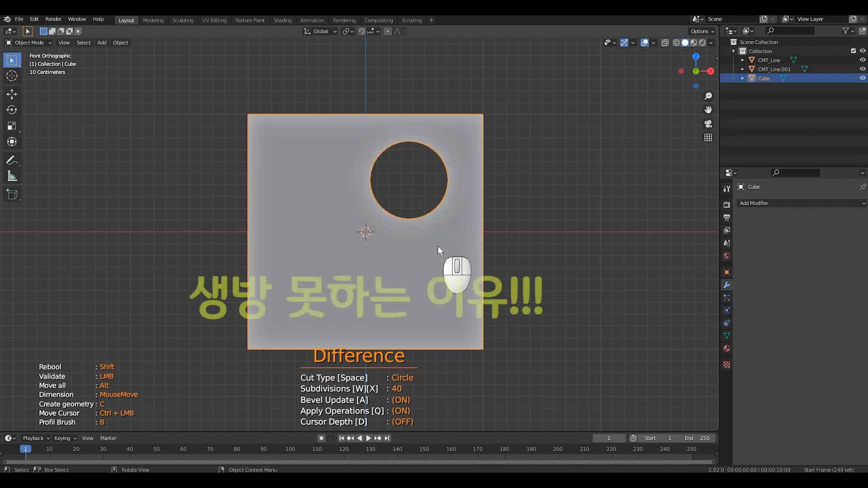
{"action": "left_click", "coordinate": [288, 158]}
{"action": "left_click", "coordinate": [319, 198]}
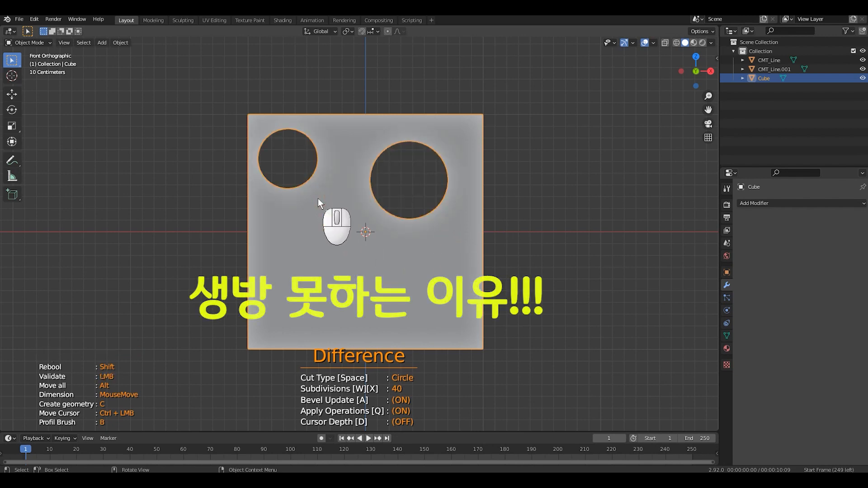
Step: Cut a third round hole in the cube's middle-left area and undo all three circle cuts
{"action": "left_click", "coordinate": [300, 242]}
{"action": "left_click", "coordinate": [327, 280]}
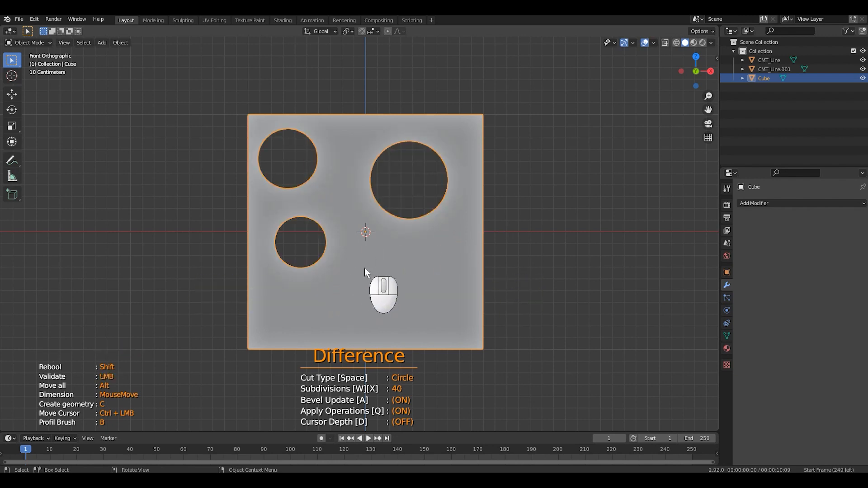
{"action": "key", "text": "ctrl+z"}
{"action": "key", "text": "ctrl+z"}
{"action": "key", "text": "ctrl+z"}
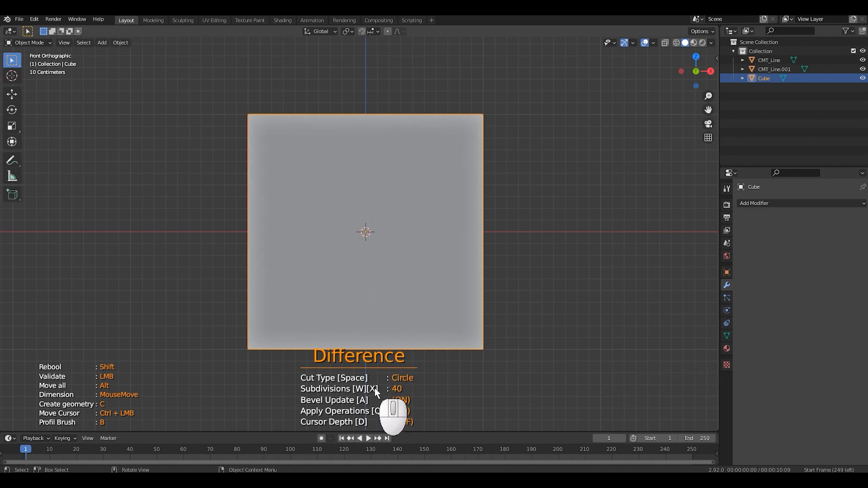
Step: Draw a circle cut outline in the cube's upper-right area, lower its subdivisions to 4 and raise them to 5
{"action": "left_click", "coordinate": [392, 211]}
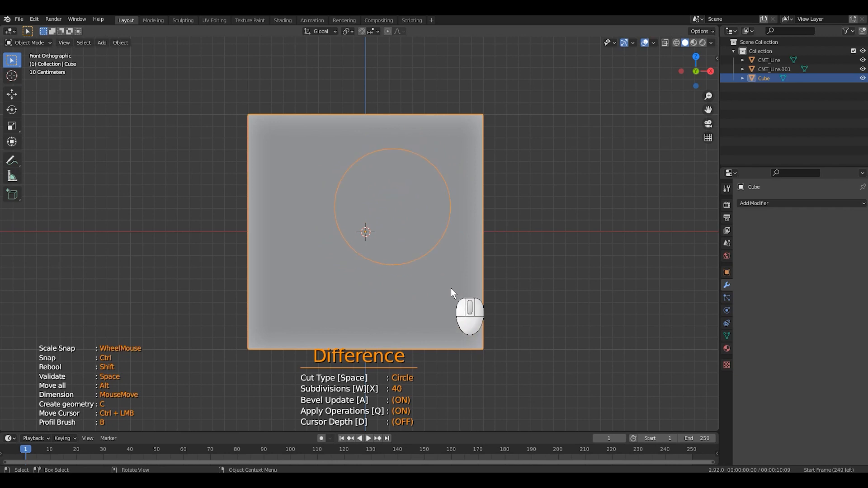
{"action": "key", "text": "w"}
{"action": "key", "text": "w"}
{"action": "key", "text": "w"}
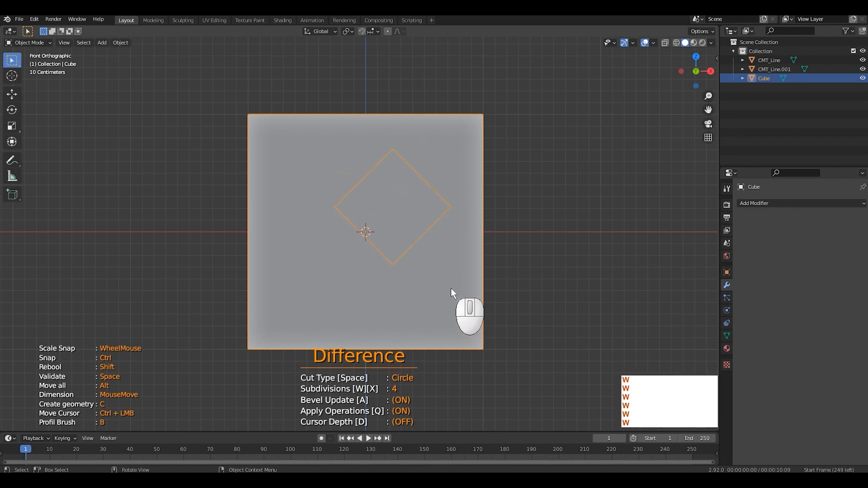
{"action": "key", "text": "x"}
{"action": "key", "text": "x"}
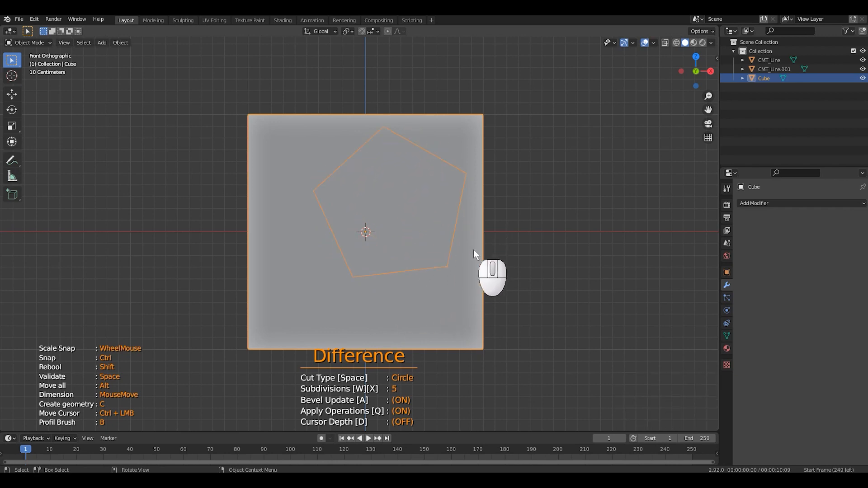
Step: Raise the circle outline's subdivisions to 90
{"action": "key", "text": "x"}
{"action": "key", "text": "x"}
{"action": "key", "text": "x"}
{"action": "key", "text": "x"}
{"action": "key", "text": "x"}
{"action": "key", "text": "x"}
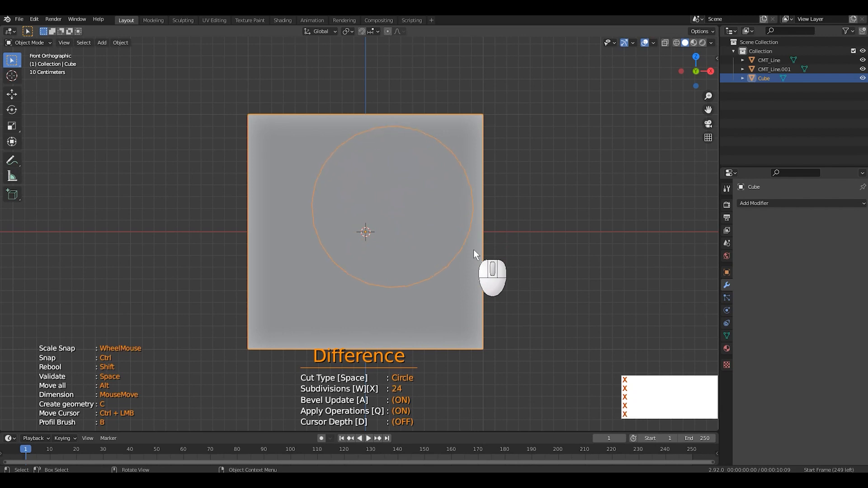
{"action": "key", "text": "w"}
{"action": "key", "text": "w"}
{"action": "key", "text": "w"}
{"action": "key", "text": "w"}
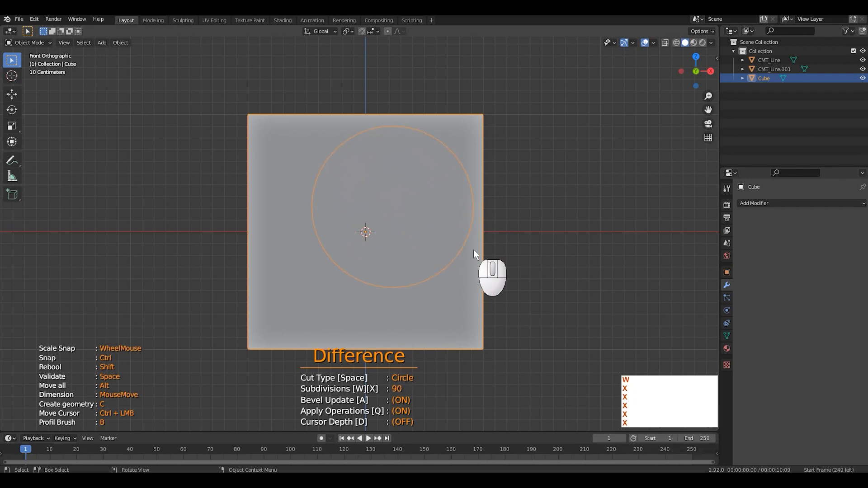
Step: Reduce the outline's subdivisions to 5 and cut the smaller, rotated pentagon through the cube
{"action": "key", "text": "w"}
{"action": "key", "text": "w"}
{"action": "key", "text": "w"}
{"action": "key", "text": "w"}
{"action": "key", "text": "w"}
{"action": "key", "text": "w"}
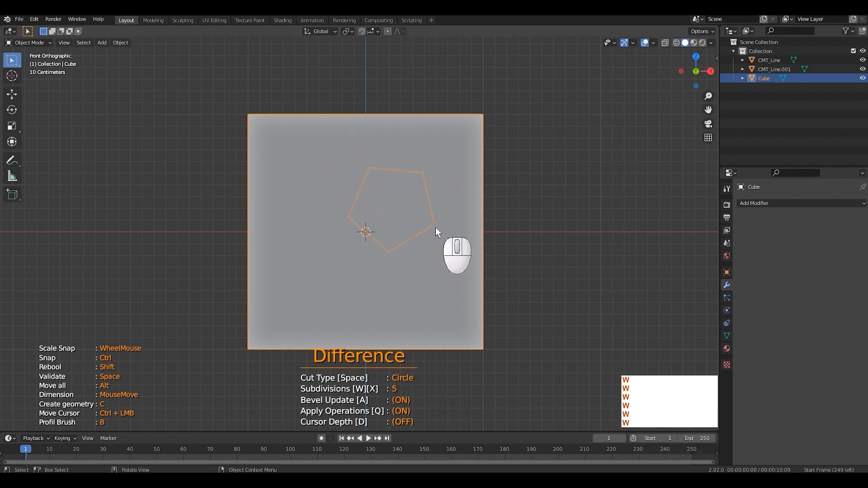
{"action": "left_click", "coordinate": [436, 227]}
Step: Cut a round hole with 90 subdivisions in the cube's lower-left area
{"action": "left_click_drag", "start_coordinate": [311, 269], "coordinate": [354, 303]}
{"action": "key", "text": "x"}
{"action": "key", "text": "x"}
{"action": "key", "text": "x"}
{"action": "key", "text": "x"}
{"action": "key", "text": "x"}
{"action": "key", "text": "x"}
{"action": "key", "text": "x"}
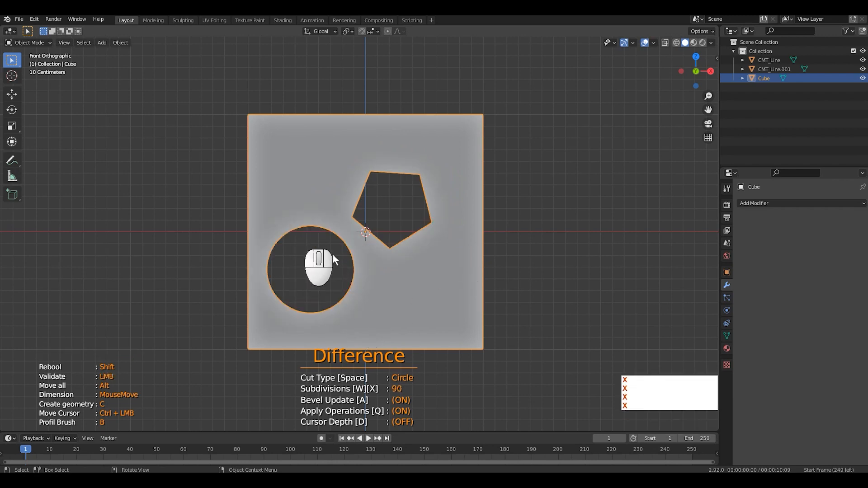
Step: Cut a rotated pentagonal hole with 5 subdivisions in the cube's lower-right area
{"action": "left_click_drag", "start_coordinate": [423, 286], "coordinate": [467, 237]}
{"action": "key", "text": "w"}
{"action": "key", "text": "w"}
{"action": "key", "text": "w"}
{"action": "key", "text": "w"}
{"action": "key", "text": "w"}
{"action": "key", "text": "w"}
{"action": "key", "text": "w"}
{"action": "key", "text": "w"}
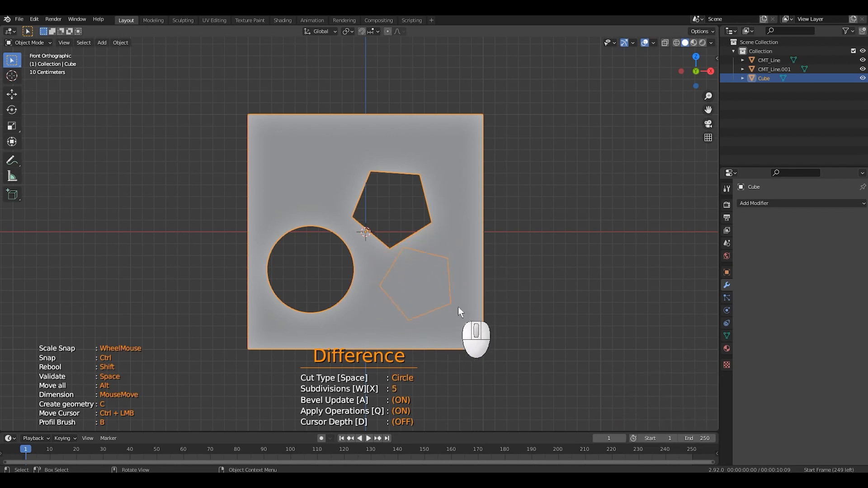
{"action": "left_click_drag", "start_coordinate": [419, 333], "coordinate": [458, 256]}
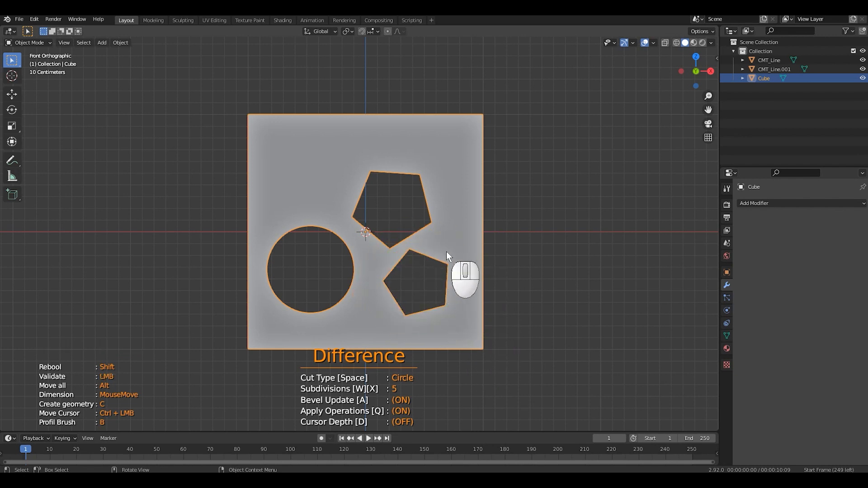
Step: Undo the round cut and both pentagonal cuts
{"action": "key", "text": "ctrl+z"}
{"action": "key", "text": "ctrl+z"}
{"action": "key", "text": "ctrl+z"}
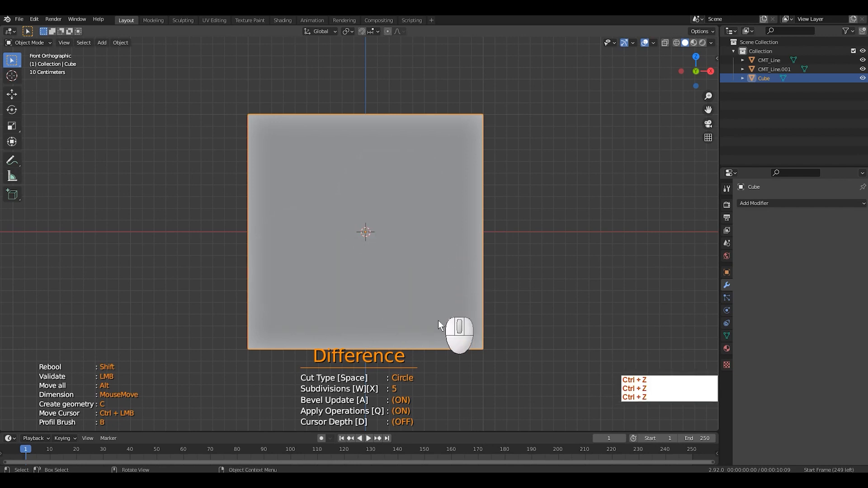
Step: Set the cut type to Rectangle and make a Rebool cut with a rectangle overlapping the cube's right edge
{"action": "key", "text": "space"}
{"action": "key", "text": "space"}
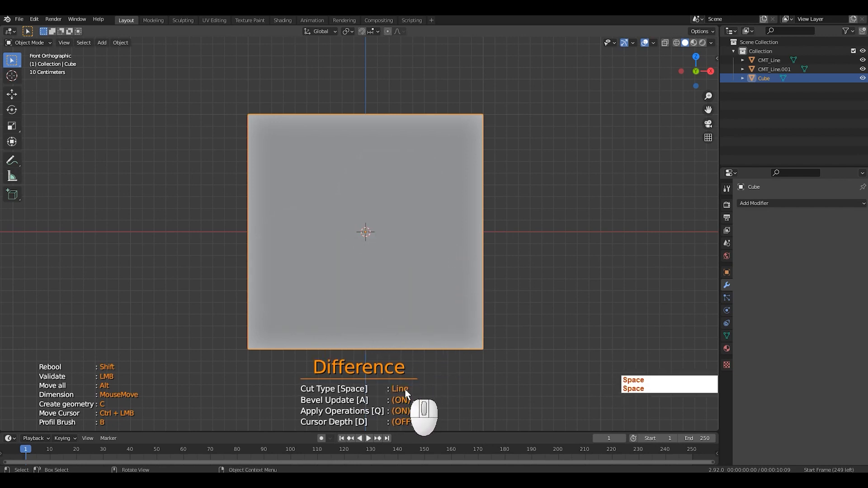
{"action": "key", "text": "space"}
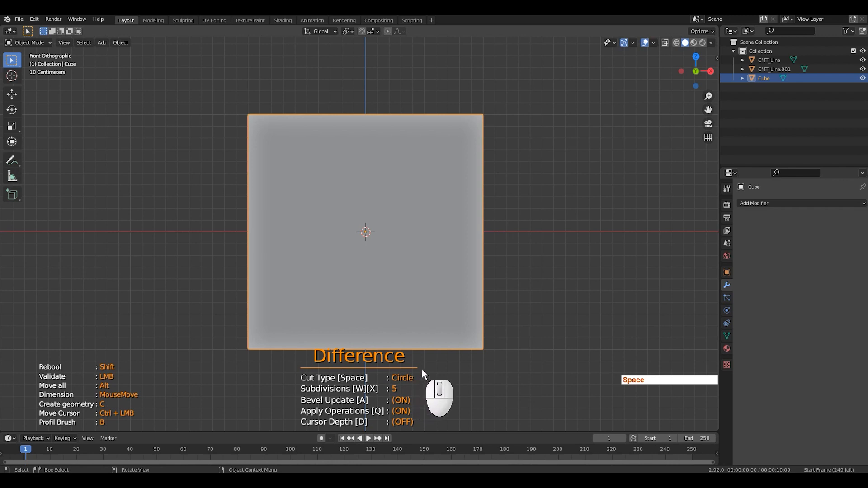
{"action": "key", "text": "space"}
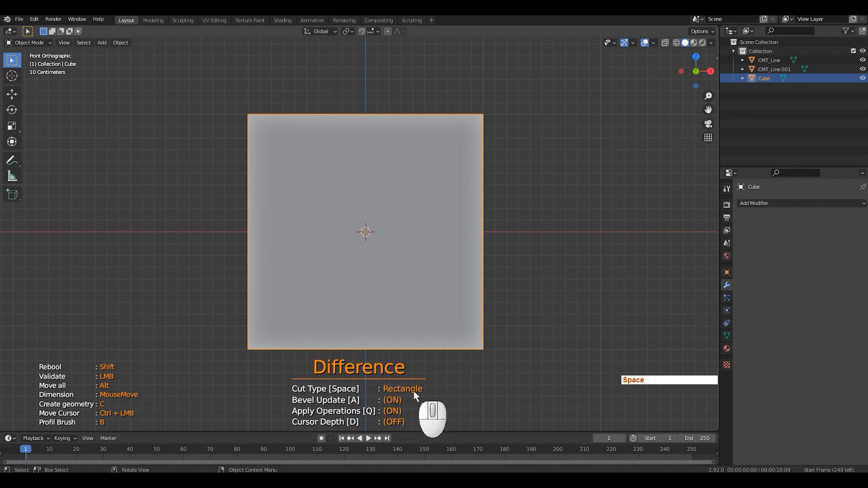
{"action": "left_click", "coordinate": [503, 168]}
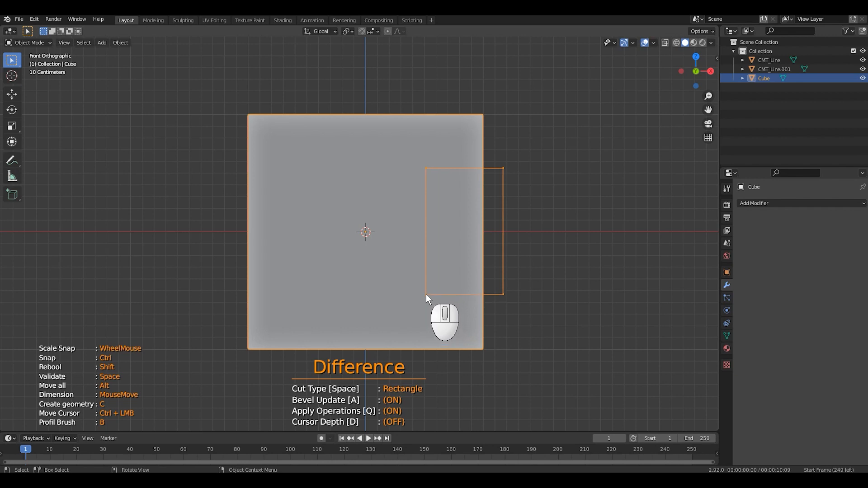
{"action": "key", "text": "shift"}
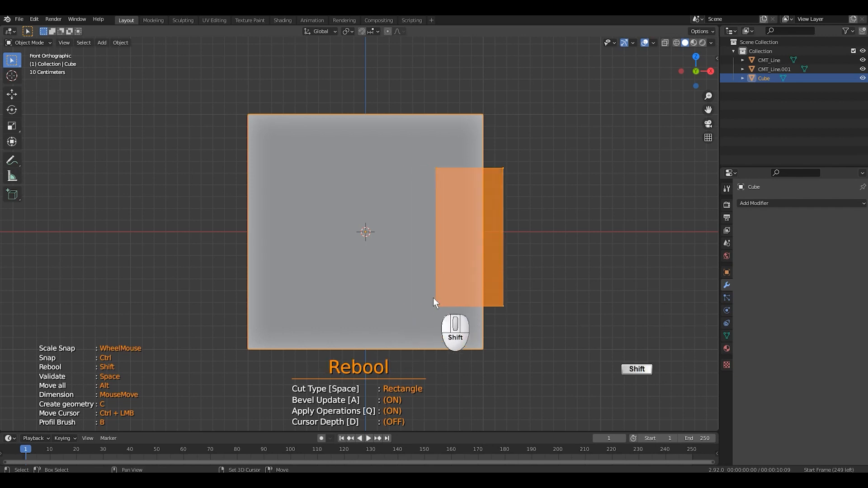
{"action": "left_click", "coordinate": [421, 300]}
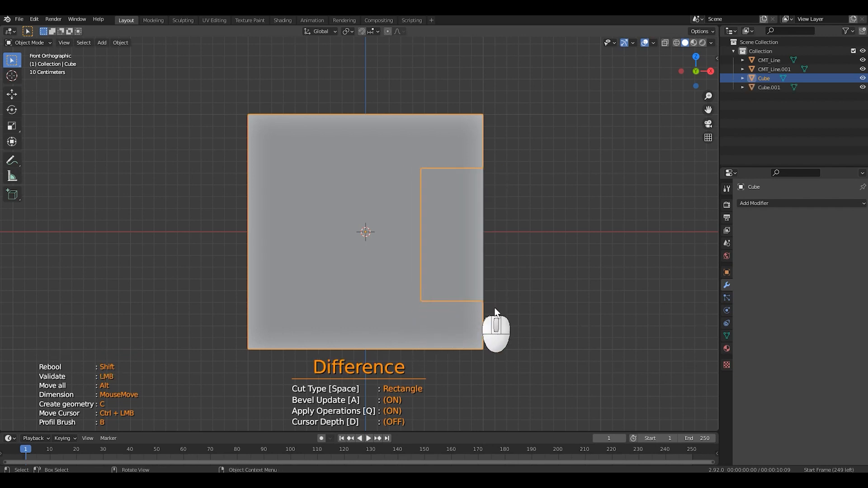
Step: Exit Carver, try moving the split-off block out of the notch, cancel the move and return to the front view
{"action": "middle_click_drag", "start_coordinate": [489, 230], "coordinate": [457, 240]}
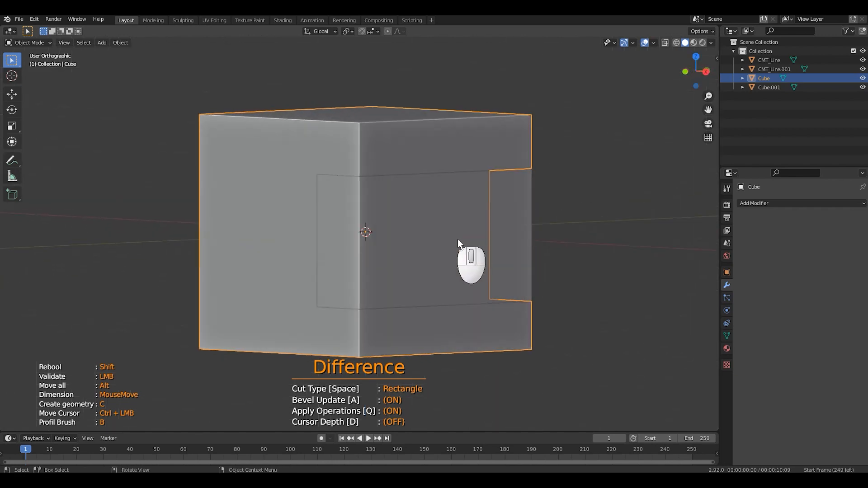
{"action": "key", "text": "Escape"}
{"action": "left_click", "coordinate": [430, 228]}
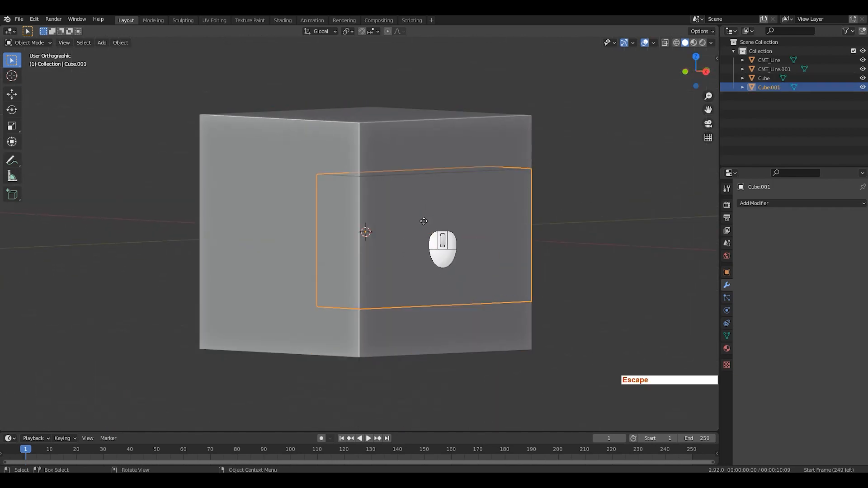
{"action": "key", "text": "g"}
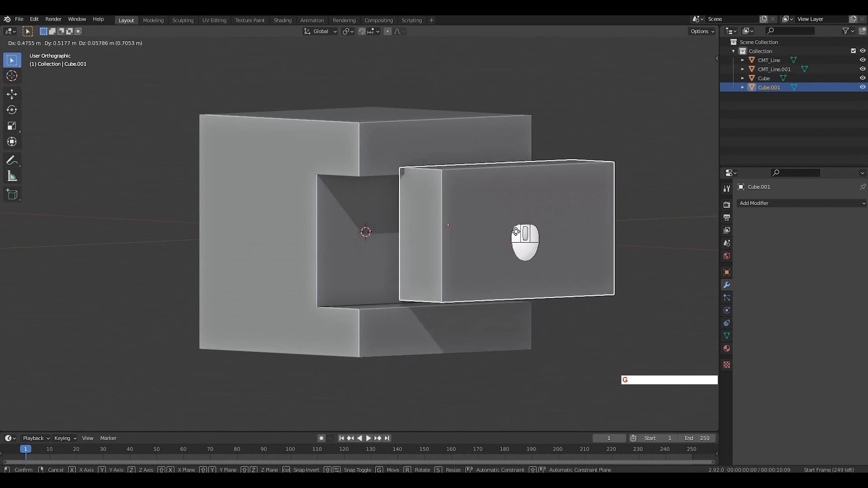
{"action": "right_click", "coordinate": [483, 229]}
{"action": "key", "text": "KP_1"}
Step: Select the main cube, split a rectangular block out of its left-centre area with Carver and exit the tool
{"action": "left_click", "coordinate": [340, 244]}
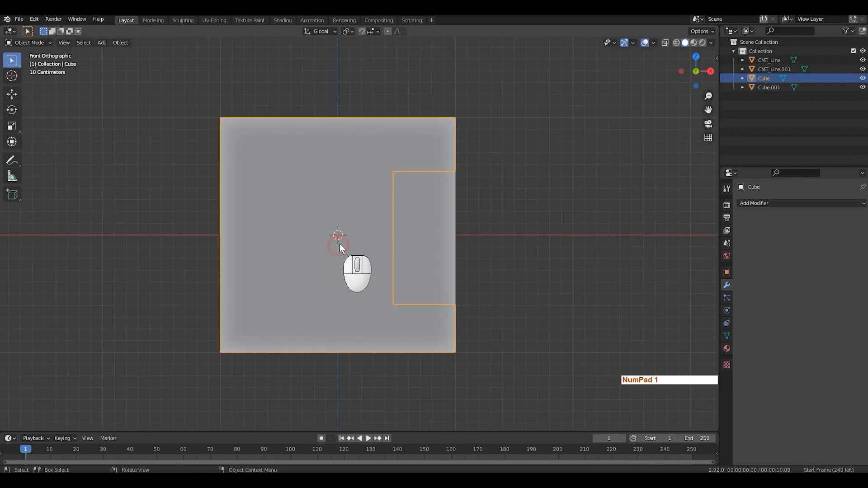
{"action": "key", "text": "shift+ctrl+x"}
{"action": "left_click_drag", "start_coordinate": [267, 165], "coordinate": [362, 295]}
{"action": "key", "text": "Escape"}
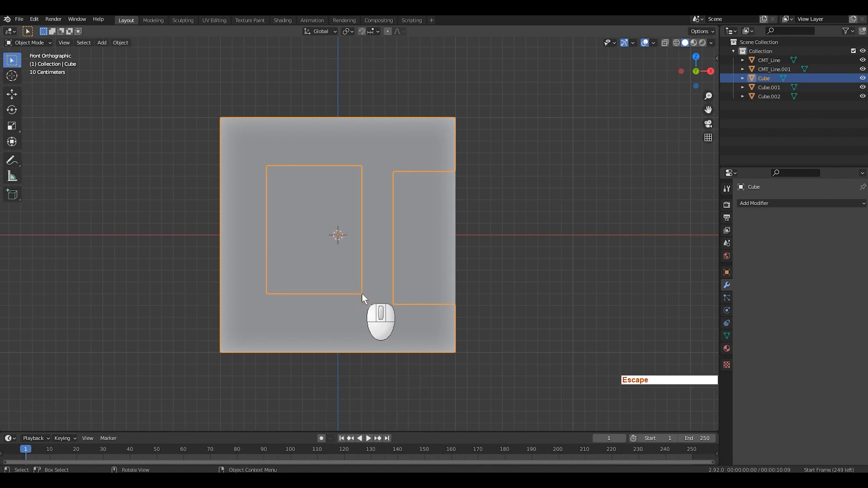
Step: Select the inner rectangular block, try pulling it out of the cube and cancel the move
{"action": "left_click", "coordinate": [336, 249]}
{"action": "key", "text": "g"}
{"action": "right_click", "coordinate": [371, 252]}
{"action": "middle_click_drag", "start_coordinate": [365, 260], "coordinate": [401, 263]}
{"action": "key", "text": "g"}
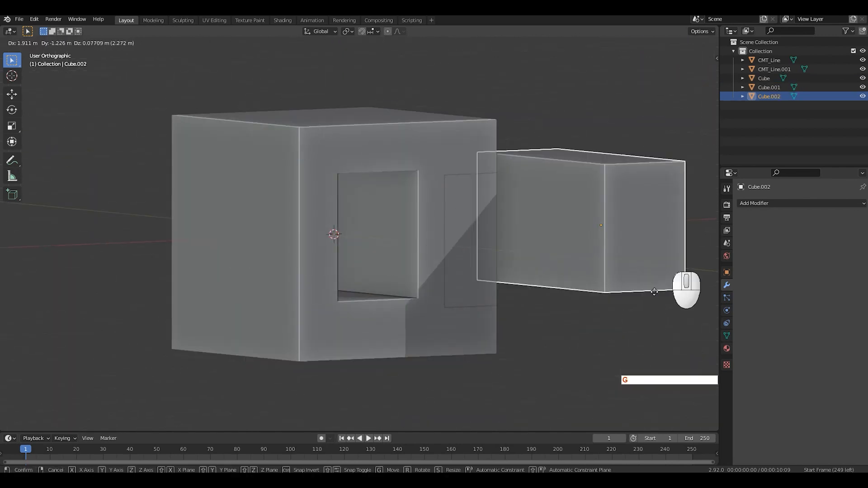
{"action": "right_click", "coordinate": [644, 253]}
Step: Return to the front view and undo both rectangular Rebool cuts
{"action": "key", "text": "KP_1"}
{"action": "key", "text": "ctrl+z"}
{"action": "key", "text": "ctrl+z"}
{"action": "key", "text": "ctrl+z"}
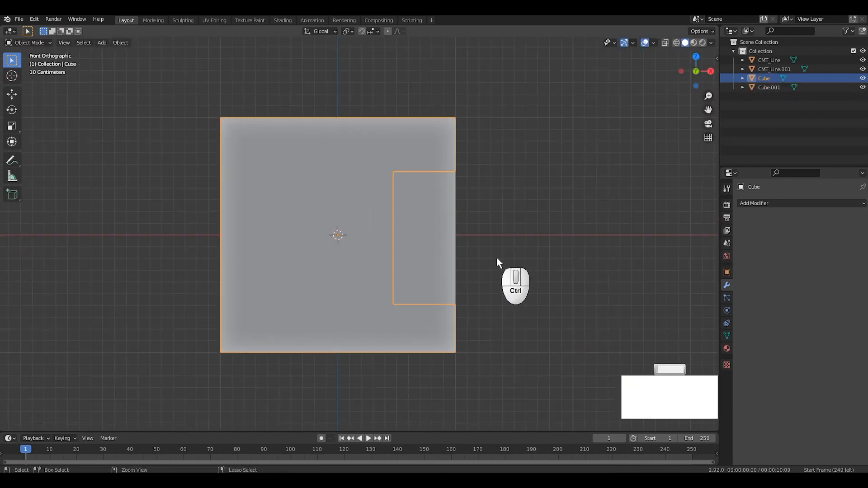
{"action": "middle_click_drag", "start_coordinate": [495, 256], "coordinate": [527, 242], "text": "shift"}
Step: Make a Rebool cut of type Circle with 40 subdivisions in the cube's upper-right area and exit Carver
{"action": "key", "text": "ctrl+shift+x"}
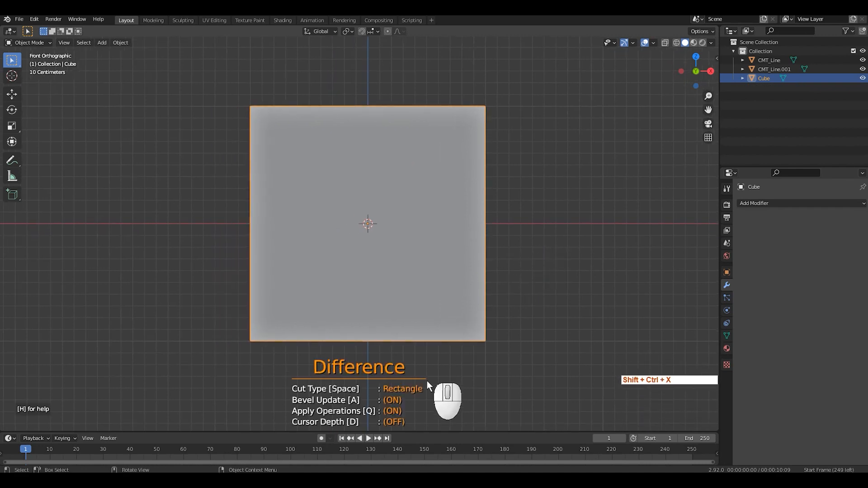
{"action": "key", "text": "space"}
{"action": "key", "text": "space"}
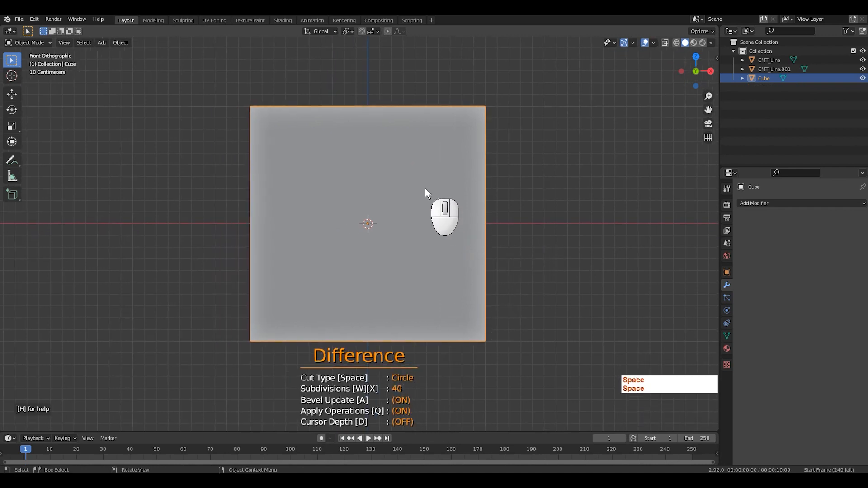
{"action": "left_click_drag", "start_coordinate": [412, 178], "coordinate": [476, 249]}
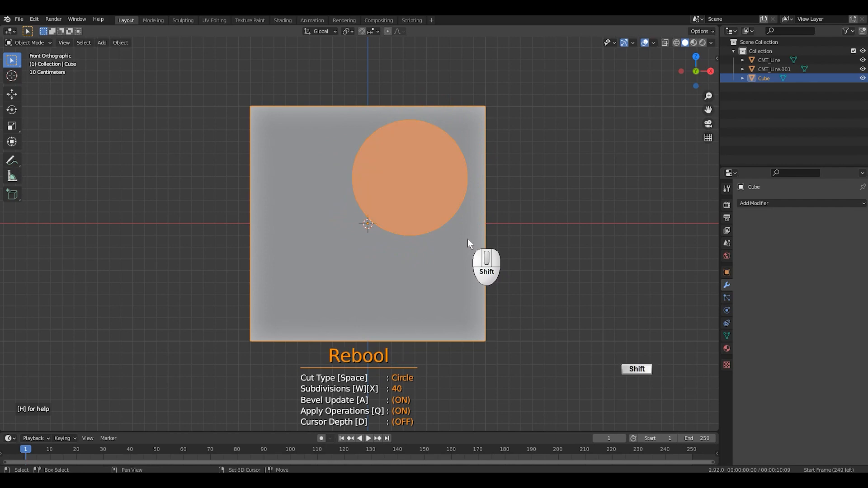
{"action": "left_click", "coordinate": [467, 238], "text": "shift"}
{"action": "key", "text": "Escape"}
Step: Move the split-off cylinder about 1.4 m to the right, out of the cube, and inspect it at an angle
{"action": "left_click", "coordinate": [431, 176]}
{"action": "key", "text": "g"}
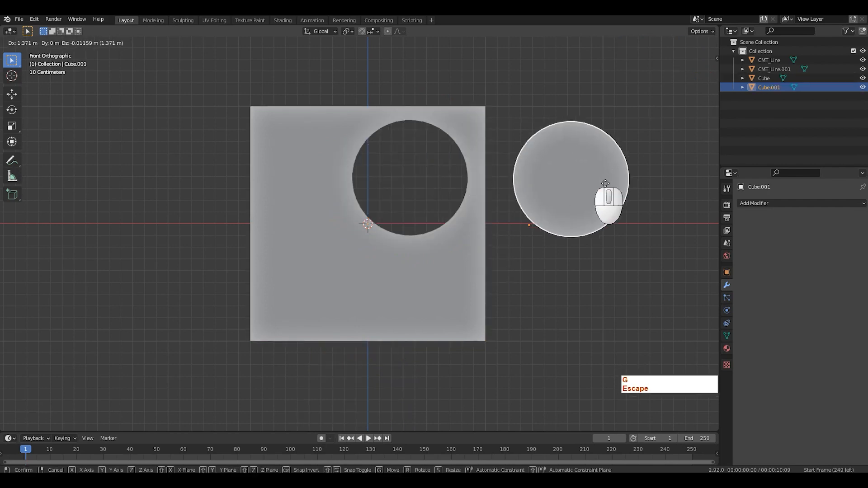
{"action": "left_click", "coordinate": [612, 188]}
{"action": "middle_click_drag", "start_coordinate": [626, 224], "coordinate": [598, 194]}
Step: Undo the cylinder's move and the circular Rebool cut, and return to the front view
{"action": "key", "text": "ctrl+z"}
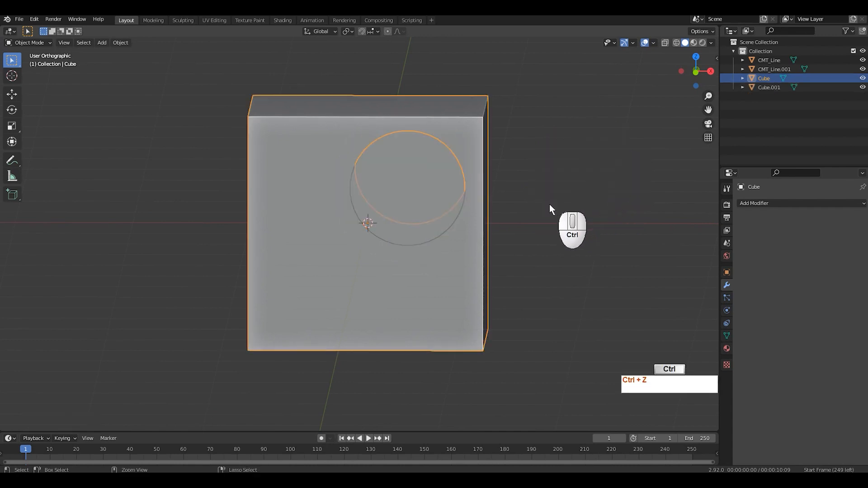
{"action": "key", "text": "ctrl+z"}
{"action": "key", "text": "ctrl+z"}
{"action": "key", "text": "KP_1"}
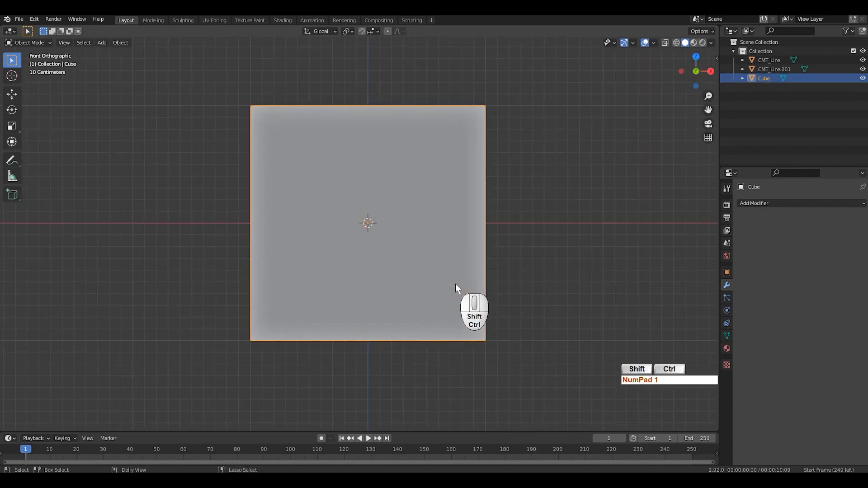
Step: Make a four-point Rebool cut of type Line through the cube's right edge in Carver and inspect it at an angle
{"action": "key", "text": "ctrl+shift+x"}
{"action": "scroll", "coordinate": [470, 276], "scroll_direction": "up", "scroll_amount": 1}
{"action": "middle_click_drag", "start_coordinate": [475, 272], "coordinate": [492, 251], "text": "shift"}
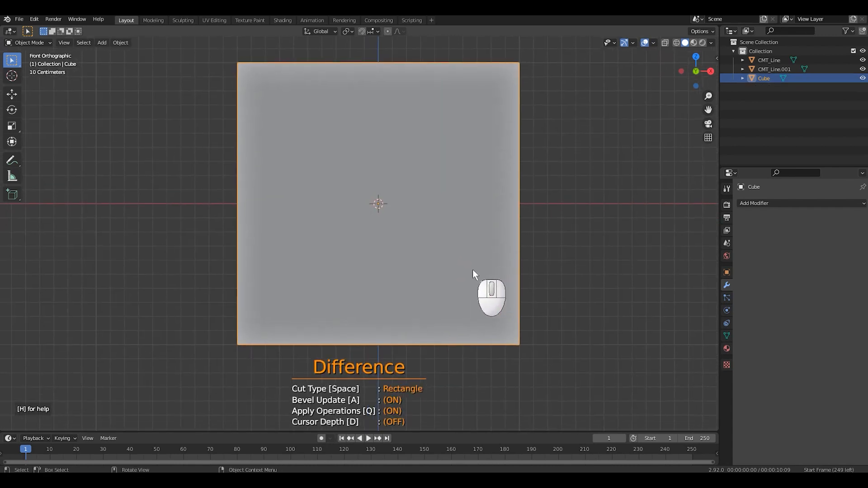
{"action": "key", "text": "space"}
{"action": "left_click", "coordinate": [530, 125]}
{"action": "left_click", "coordinate": [449, 177]}
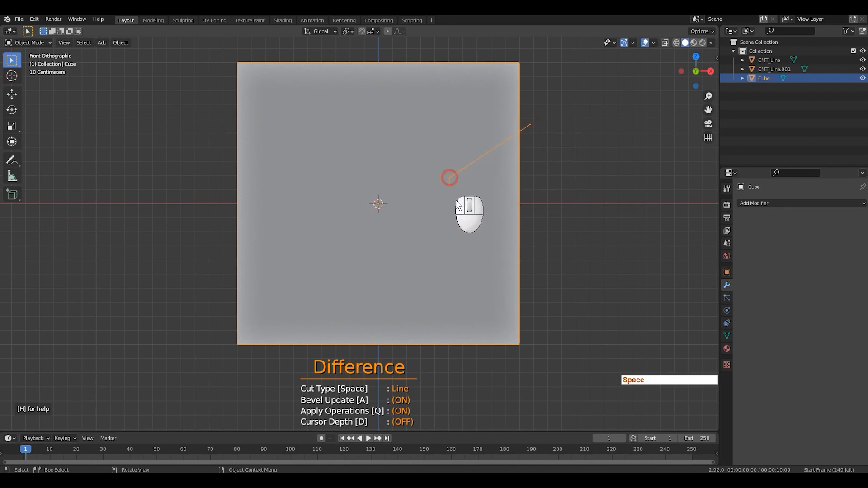
{"action": "left_click", "coordinate": [472, 289]}
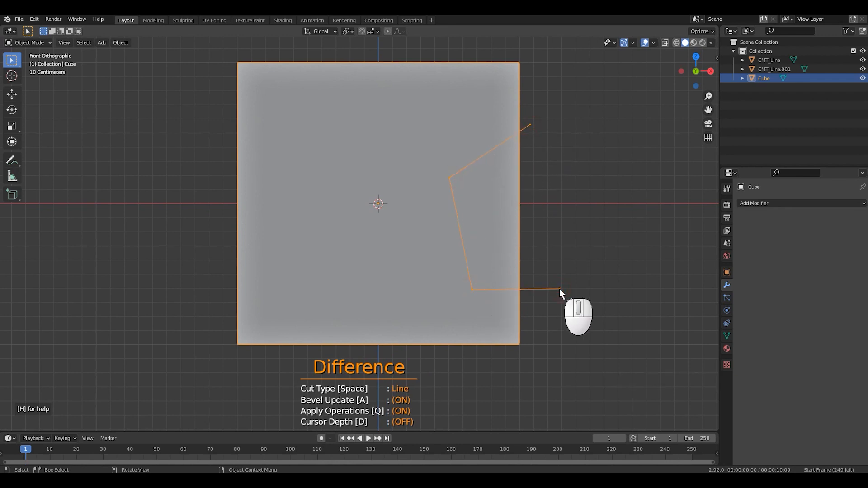
{"action": "key", "text": "shift"}
{"action": "left_click", "coordinate": [560, 289], "text": "shift"}
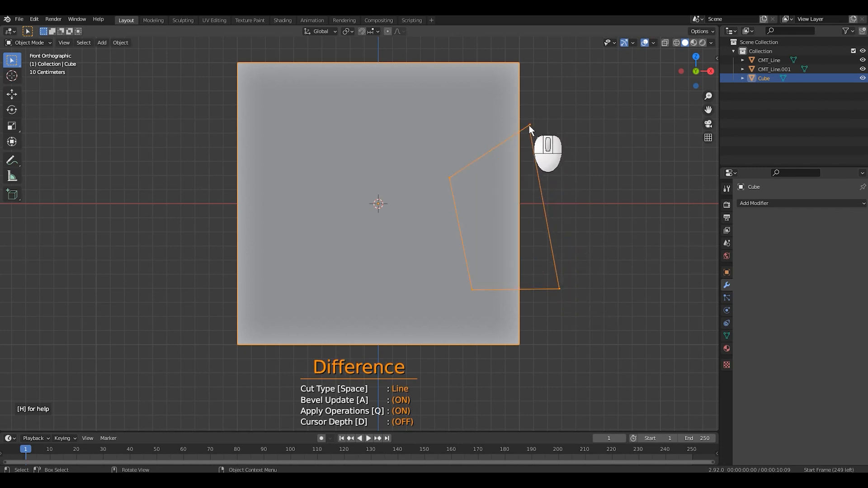
{"action": "key", "text": "shift+space"}
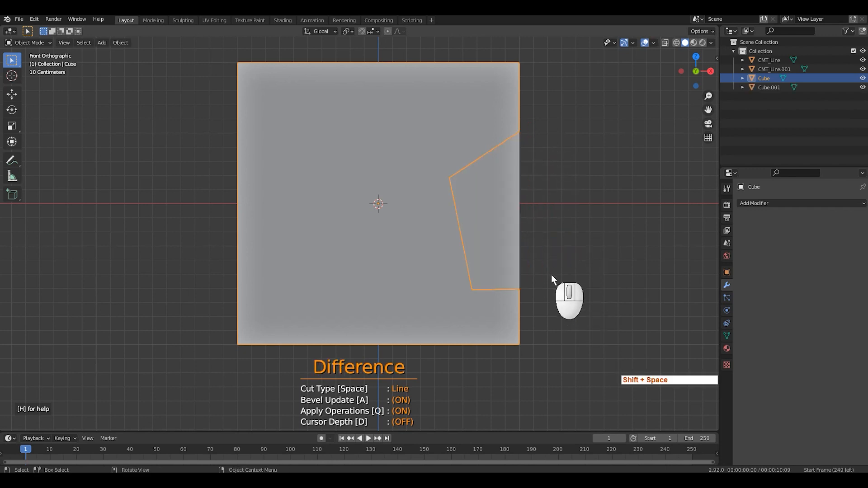
{"action": "middle_click_drag", "start_coordinate": [551, 275], "coordinate": [482, 281]}
{"action": "middle_click_drag", "start_coordinate": [450, 229], "coordinate": [458, 228]}
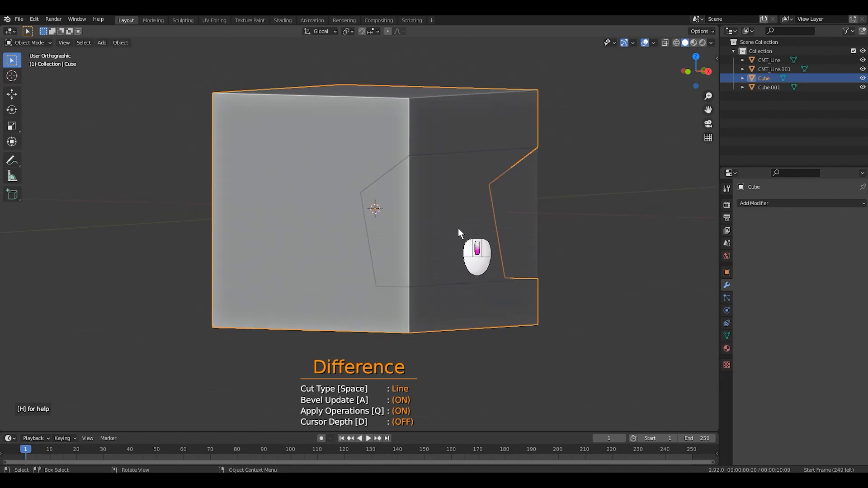
Step: Return to the front view and make a four-point Rebool cut of type Line through the cube's left edge
{"action": "key", "text": "KP_1"}
{"action": "left_click", "coordinate": [232, 122]}
{"action": "left_click", "coordinate": [331, 205]}
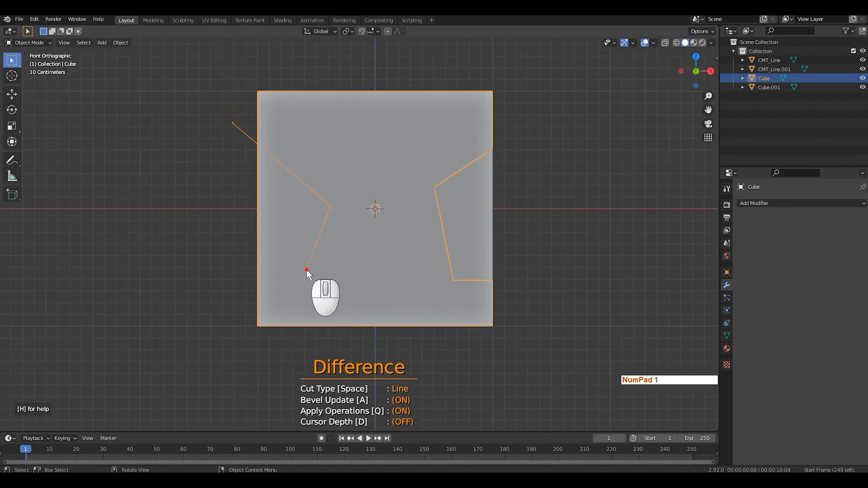
{"action": "left_click", "coordinate": [308, 270]}
{"action": "left_click", "coordinate": [186, 270]}
{"action": "key", "text": "shift"}
{"action": "key", "text": "shift+space"}
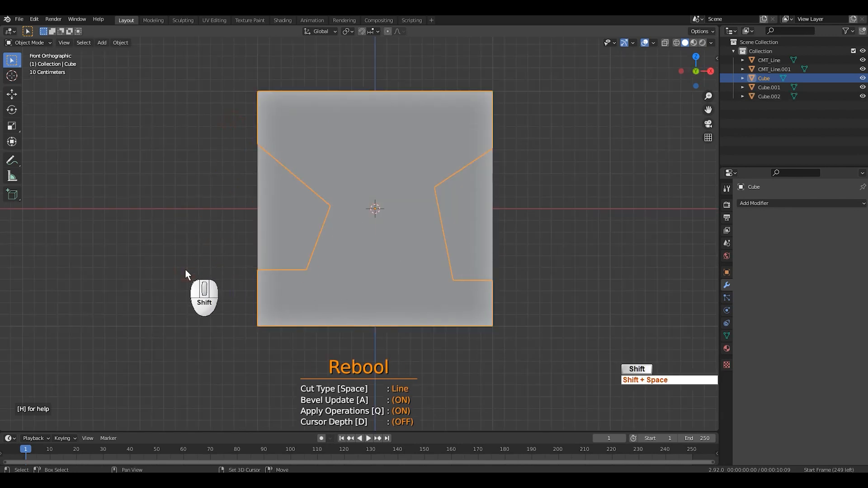
Step: Make a four-point Rebool cut of type Line through the cube's bottom edge and exit Carver
{"action": "left_click", "coordinate": [316, 346]}
{"action": "left_click", "coordinate": [364, 270]}
{"action": "left_click", "coordinate": [435, 278]}
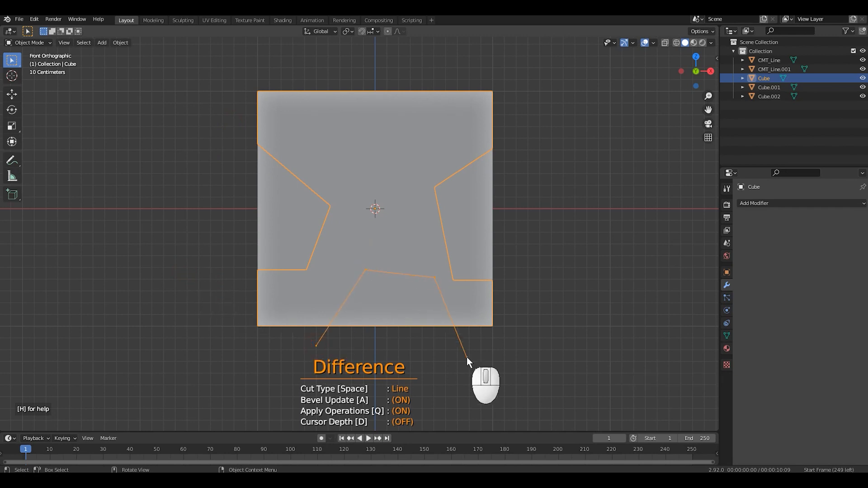
{"action": "key", "text": "shift"}
{"action": "key", "text": "shift+space"}
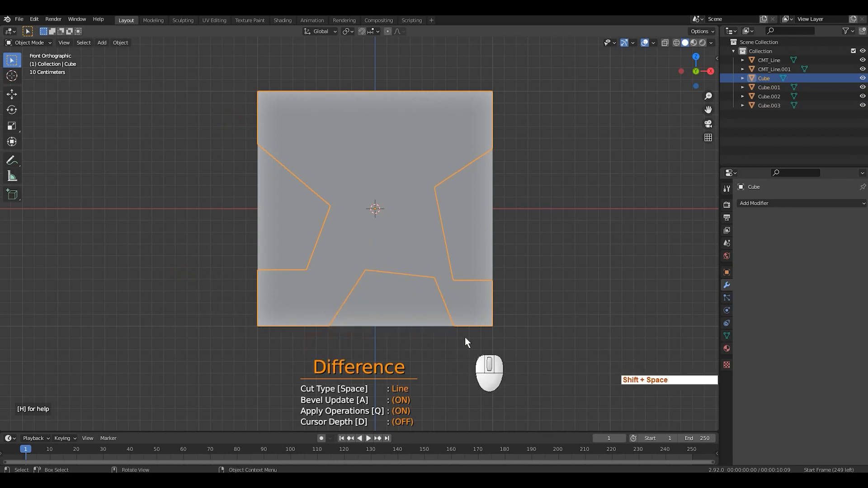
{"action": "key", "text": "Escape"}
Step: Move the three split-off pieces out of the cube through its bottom, left and right sides
{"action": "left_click", "coordinate": [402, 300]}
{"action": "key", "text": "g"}
{"action": "left_click", "coordinate": [396, 370]}
{"action": "left_click", "coordinate": [284, 234]}
{"action": "key", "text": "g"}
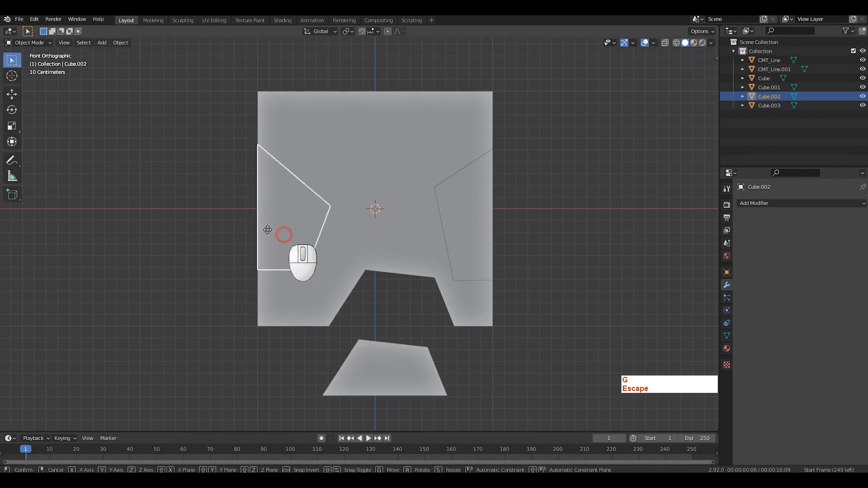
{"action": "left_click", "coordinate": [187, 210]}
{"action": "left_click", "coordinate": [468, 215]}
{"action": "key", "text": "g"}
{"action": "left_click", "coordinate": [547, 195]}
{"action": "middle_click_drag", "start_coordinate": [531, 251], "coordinate": [521, 279]}
Step: Return to the front view and undo the piece moves and all three Line Rebool cuts
{"action": "key", "text": "KP_1"}
{"action": "key", "text": "ctrl+z"}
{"action": "key", "text": "ctrl+z"}
{"action": "key", "text": "ctrl+z"}
{"action": "key", "text": "ctrl+z"}
{"action": "key", "text": "ctrl+z"}
{"action": "key", "text": "ctrl+z"}
{"action": "key", "text": "ctrl+z"}
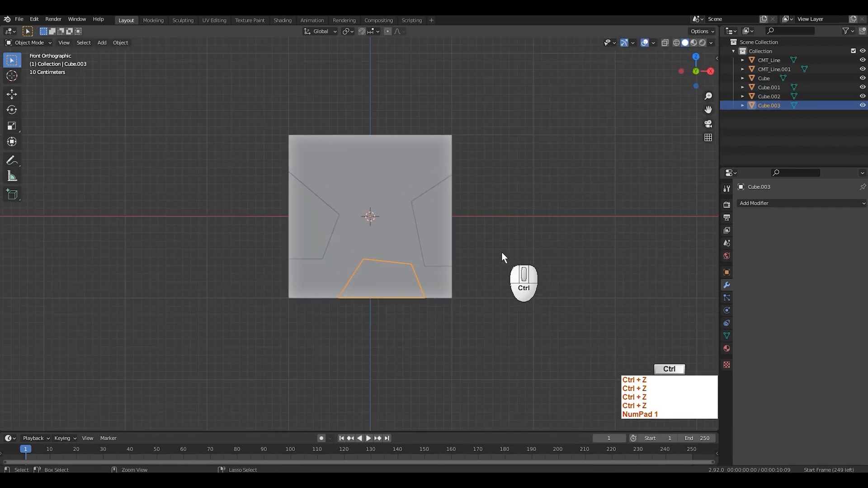
Step: Show Carver's help and create a box to the right of the cube in Create mode with type Rectangle
{"action": "key", "text": "shift+ctrl+x"}
{"action": "scroll", "coordinate": [423, 244], "scroll_direction": "up", "scroll_amount": 3}
{"action": "key", "text": "h"}
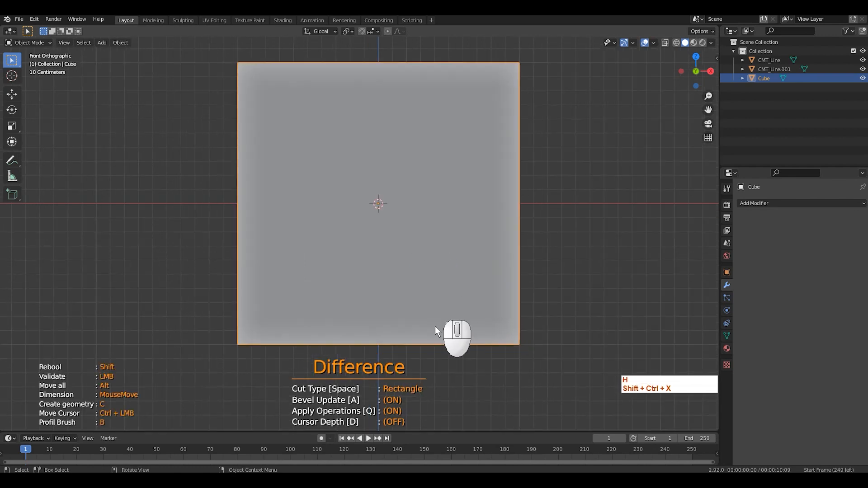
{"action": "key", "text": "shift"}
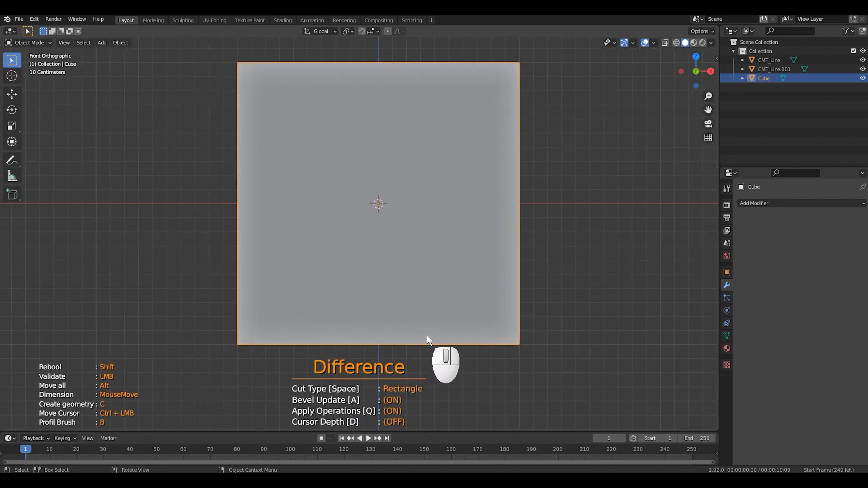
{"action": "key", "text": "c"}
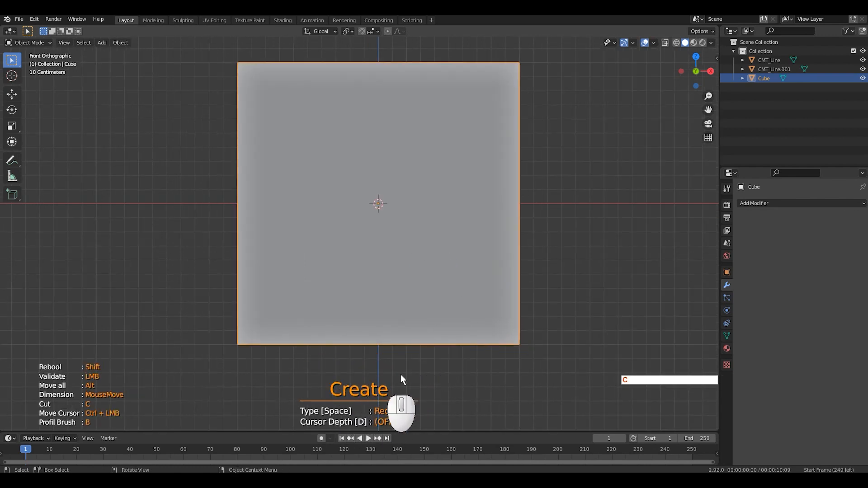
{"action": "middle_click_drag", "start_coordinate": [516, 345], "coordinate": [490, 359], "text": "shift"}
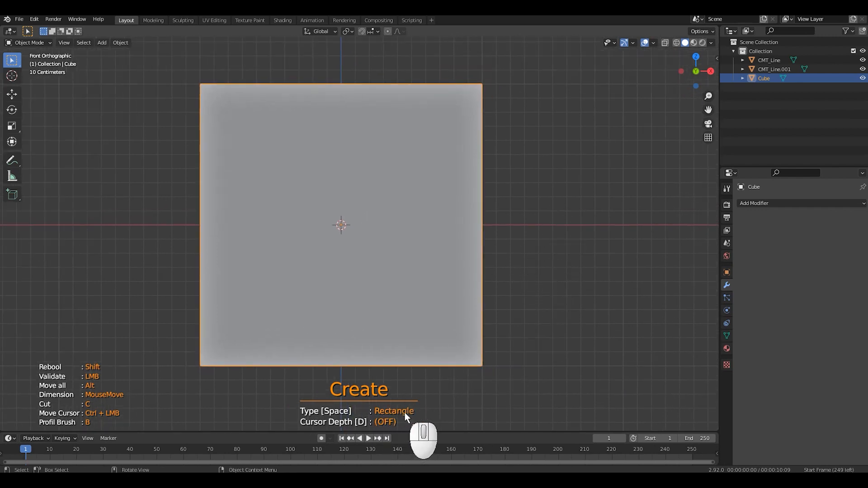
{"action": "left_click", "coordinate": [527, 187]}
{"action": "left_click", "coordinate": [617, 283]}
{"action": "scroll", "coordinate": [587, 306], "scroll_direction": "down", "scroll_amount": 3}
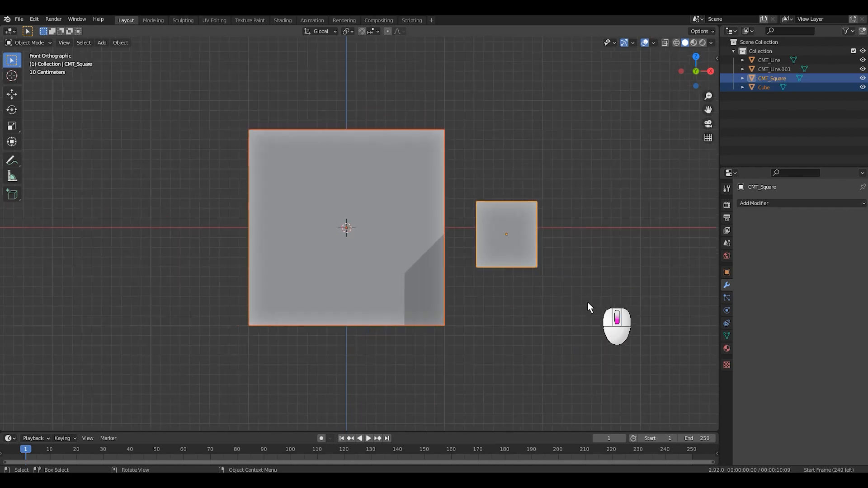
{"action": "middle_click_drag", "start_coordinate": [587, 306], "coordinate": [550, 228]}
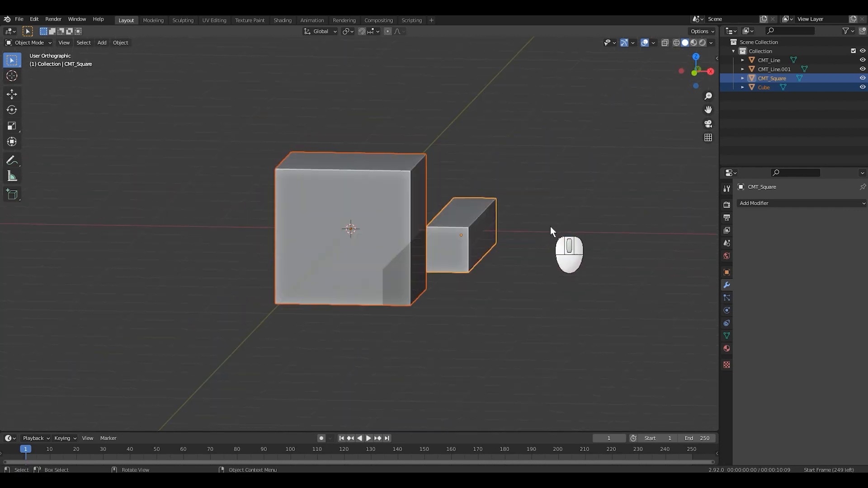
{"action": "key", "text": "shift+ctrl+x"}
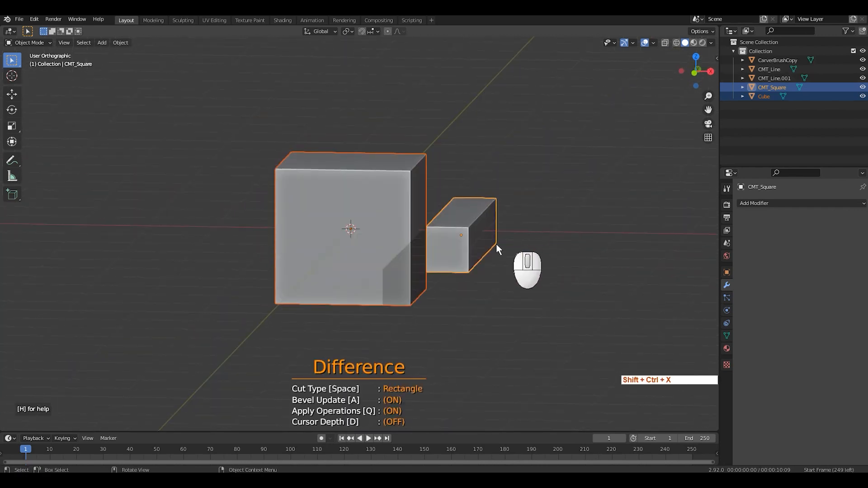
{"action": "left_click", "coordinate": [446, 116]}
{"action": "key", "text": "Escape"}
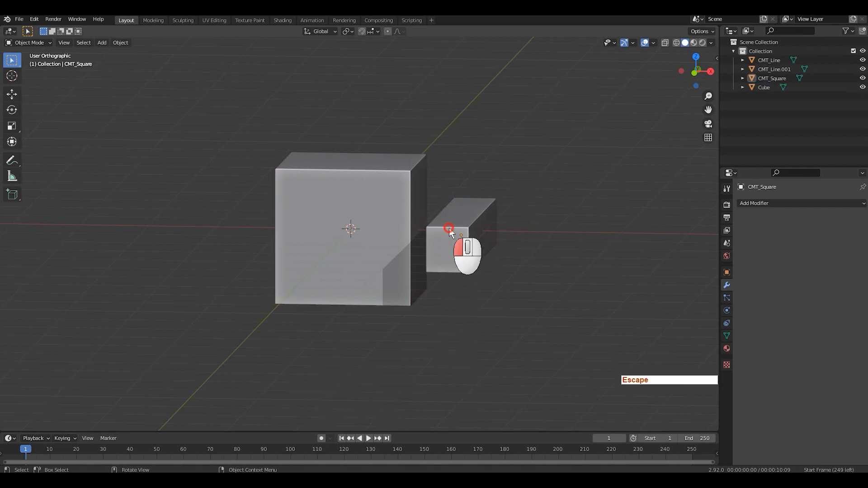
Step: Try a rectangular Difference cut in the empty space above the small box with only that box selected
{"action": "key", "text": "shift+ctrl+x"}
{"action": "left_click", "coordinate": [458, 114]}
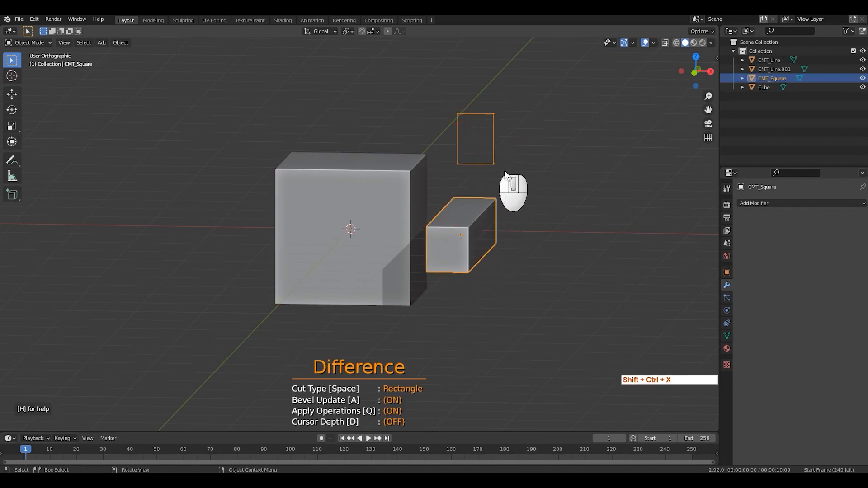
{"action": "left_click", "coordinate": [530, 175]}
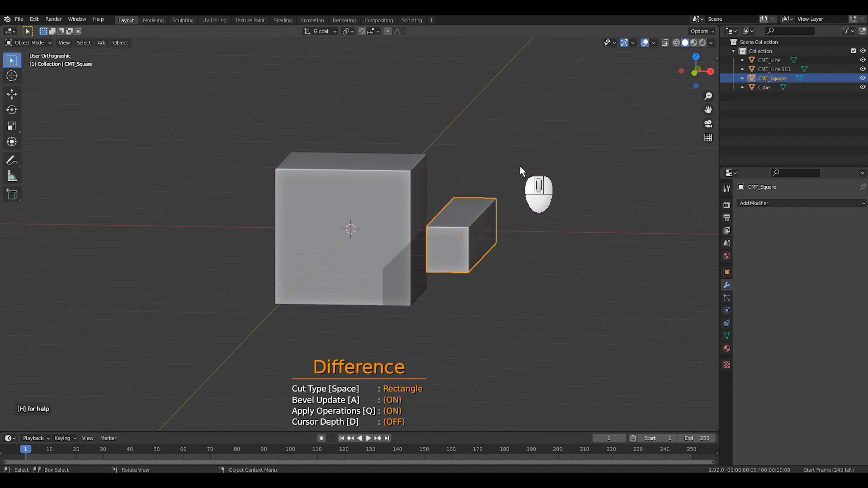
Step: Create a second Rectangle box above the small one in Create mode and inspect it from several angles
{"action": "key", "text": "c"}
{"action": "left_click", "coordinate": [468, 111]}
{"action": "left_click", "coordinate": [528, 172]}
{"action": "mouse_move", "coordinate": [540, 178]}
{"action": "middle_mouse_down"}
{"action": "mouse_move", "coordinate": [533, 276]}
{"action": "mouse_move", "coordinate": [474, 164]}
{"action": "middle_mouse_up"}
{"action": "scroll", "coordinate": [474, 160], "scroll_direction": "down", "scroll_amount": 1}
{"action": "middle_click_drag", "start_coordinate": [425, 200], "coordinate": [506, 223]}
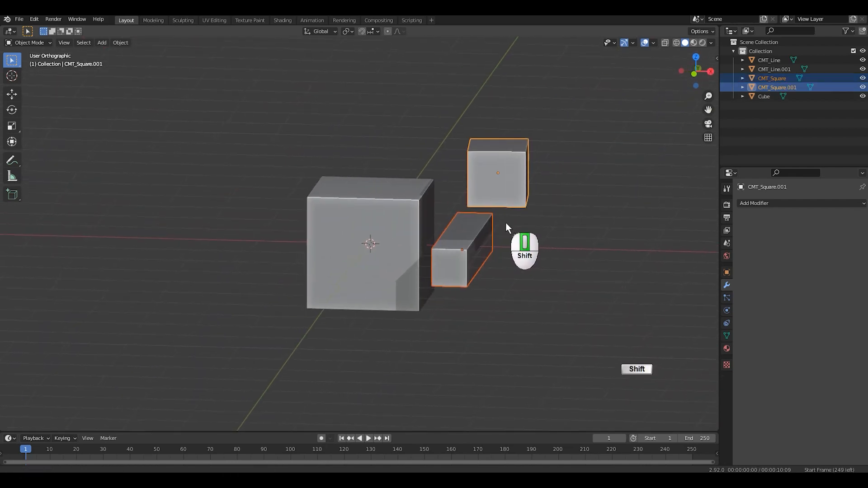
Step: Select the cube, create a Circle shape with 40 subdivisions above it in Carver's Create mode, and inspect it
{"action": "scroll", "coordinate": [506, 223], "scroll_direction": "up", "scroll_amount": 2}
{"action": "left_click", "coordinate": [412, 193]}
{"action": "key", "text": "ctrl+shift+x"}
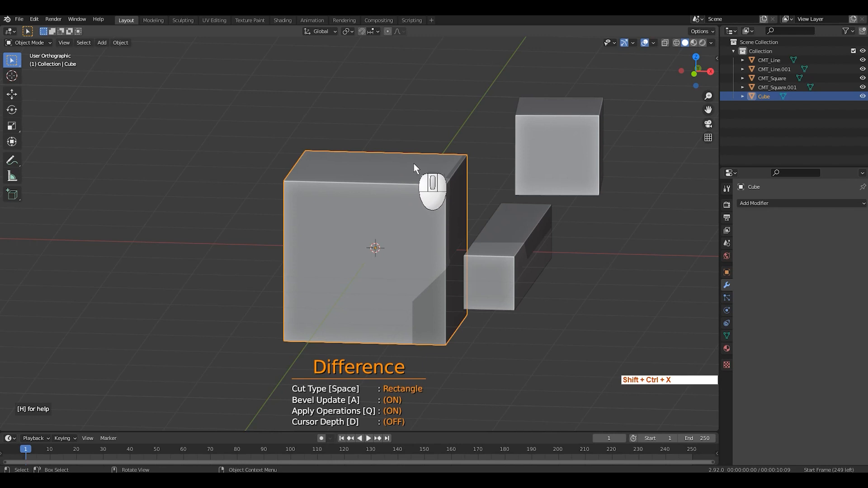
{"action": "key", "text": "c"}
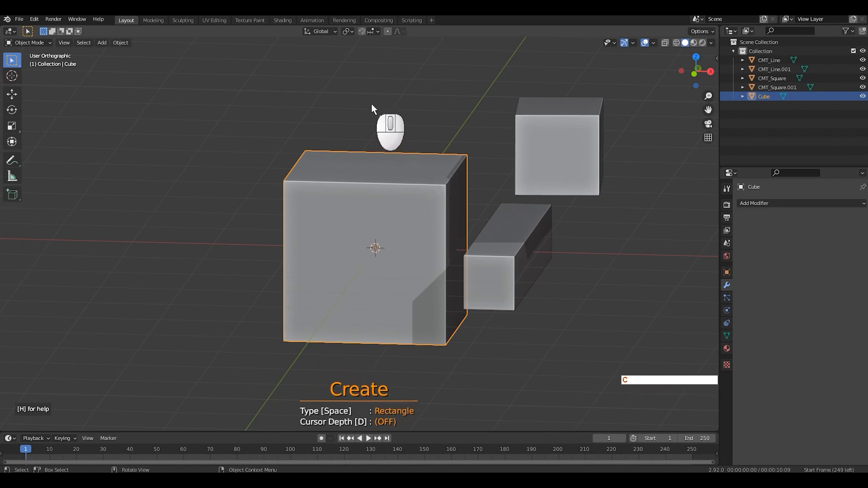
{"action": "key", "text": "space"}
{"action": "key", "text": "space"}
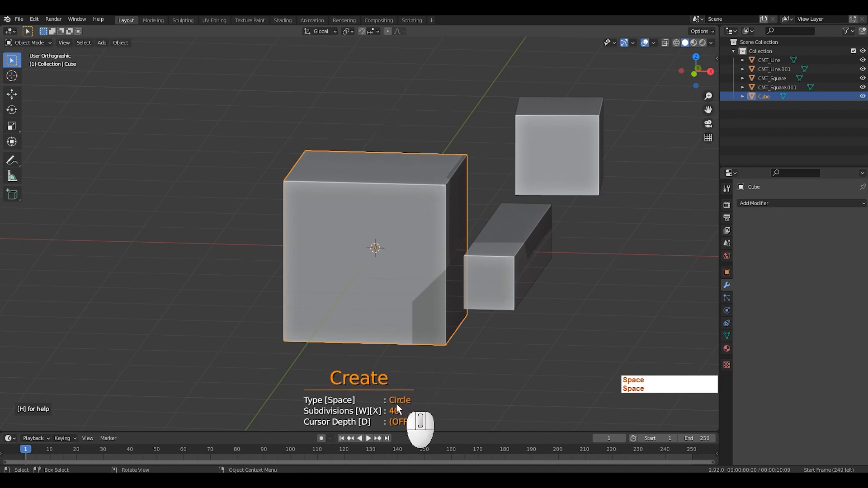
{"action": "left_click_drag", "start_coordinate": [333, 82], "coordinate": [374, 108]}
{"action": "scroll", "coordinate": [373, 113], "scroll_direction": "down", "scroll_amount": 3}
{"action": "middle_click_drag", "start_coordinate": [370, 159], "coordinate": [375, 188], "text": "shift"}
{"action": "scroll", "coordinate": [377, 190], "scroll_direction": "up", "scroll_amount": 1}
{"action": "middle_click_drag", "start_coordinate": [378, 192], "coordinate": [430, 195]}
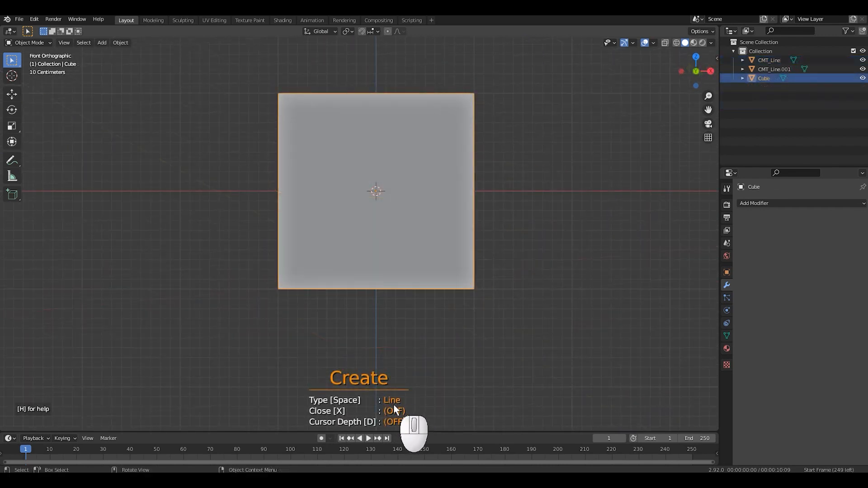
Step: Create a triangular Line shape with Close off to the right of the cube, inspect it, and reselect the cube in front view
{"action": "left_click", "coordinate": [552, 150]}
{"action": "left_click", "coordinate": [495, 220]}
{"action": "left_click", "coordinate": [600, 220]}
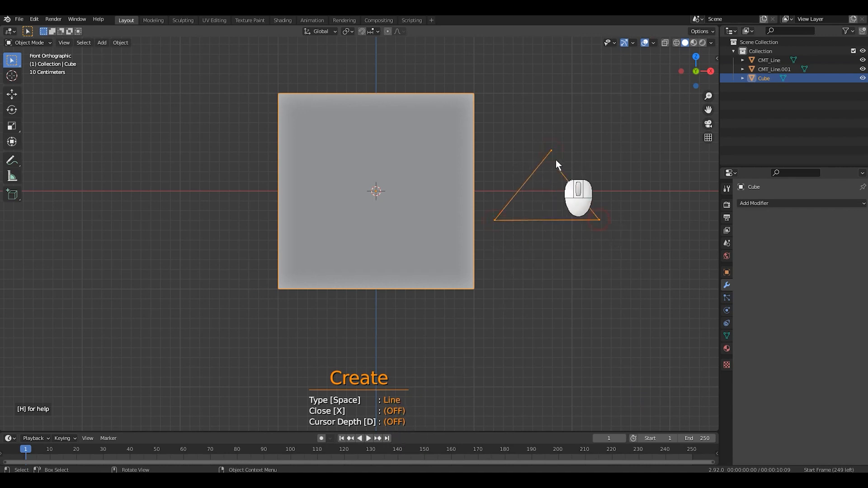
{"action": "left_click", "coordinate": [550, 150]}
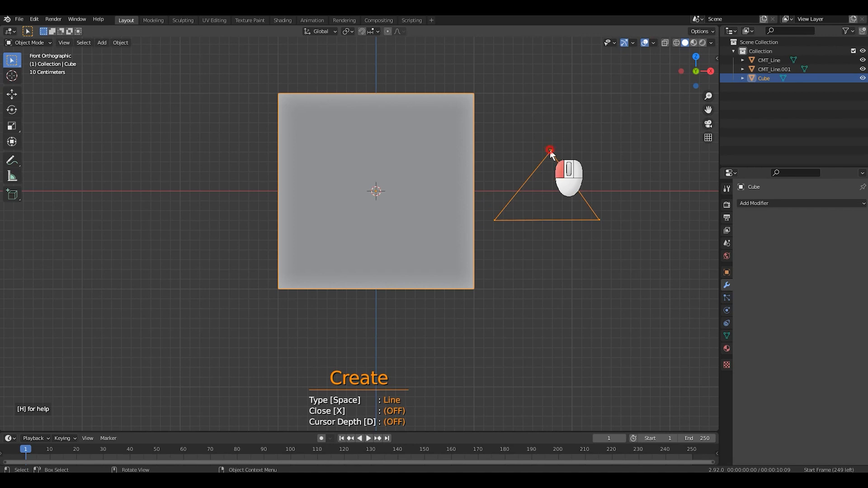
{"action": "key", "text": "space"}
{"action": "middle_click_drag", "start_coordinate": [602, 229], "coordinate": [461, 267]}
{"action": "key", "text": "KP_1"}
{"action": "left_click", "coordinate": [368, 171]}
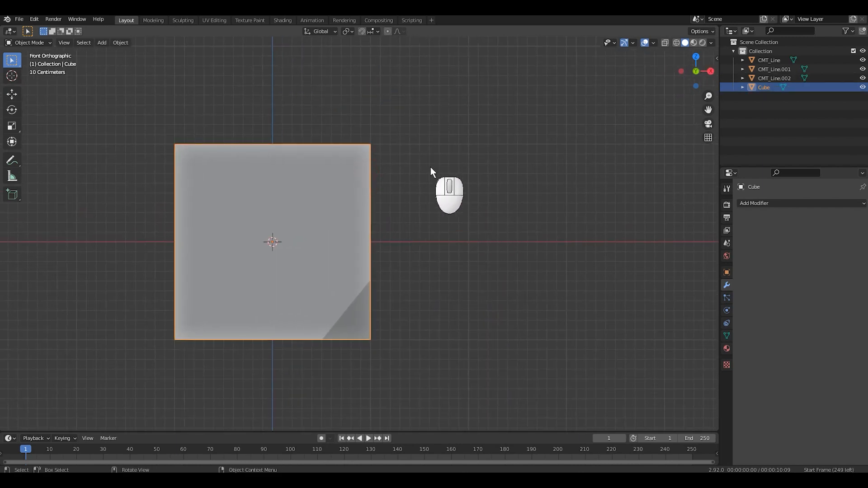
Step: Create a triangular Line shape with Close on to the right of the cube in Carver's Create mode and inspect it
{"action": "key", "text": "ctrl+shift+x"}
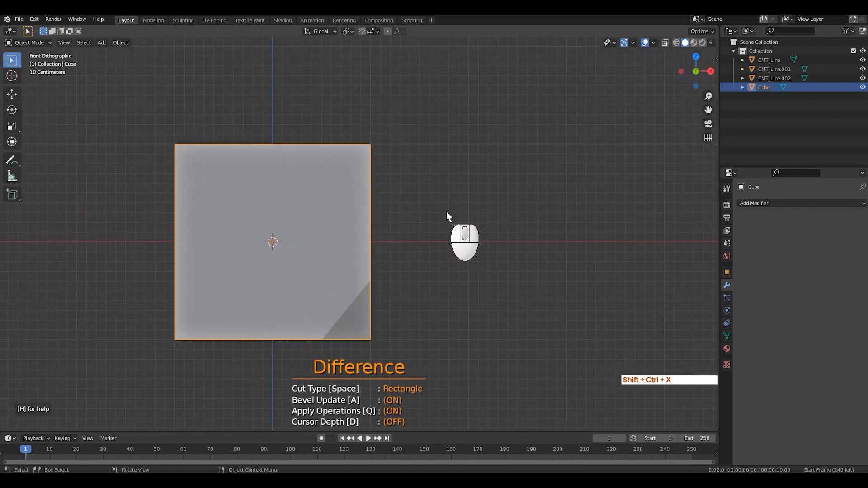
{"action": "key", "text": "c"}
{"action": "key", "text": "space"}
{"action": "key", "text": "space"}
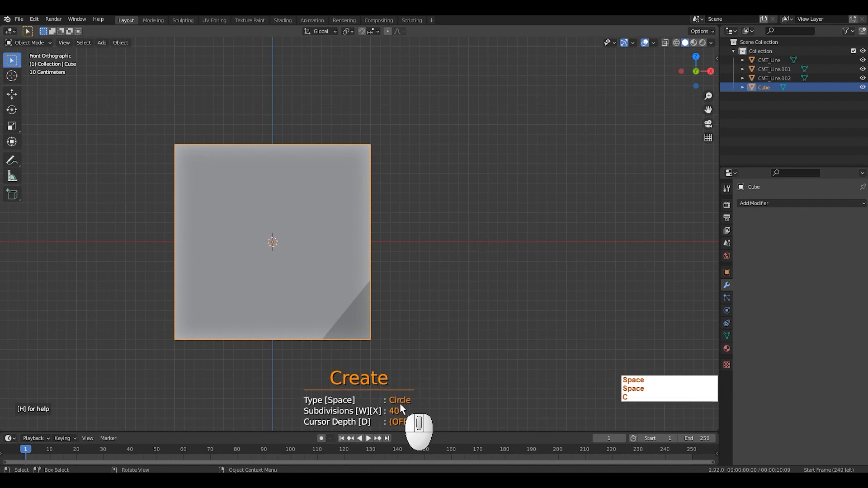
{"action": "key", "text": "space"}
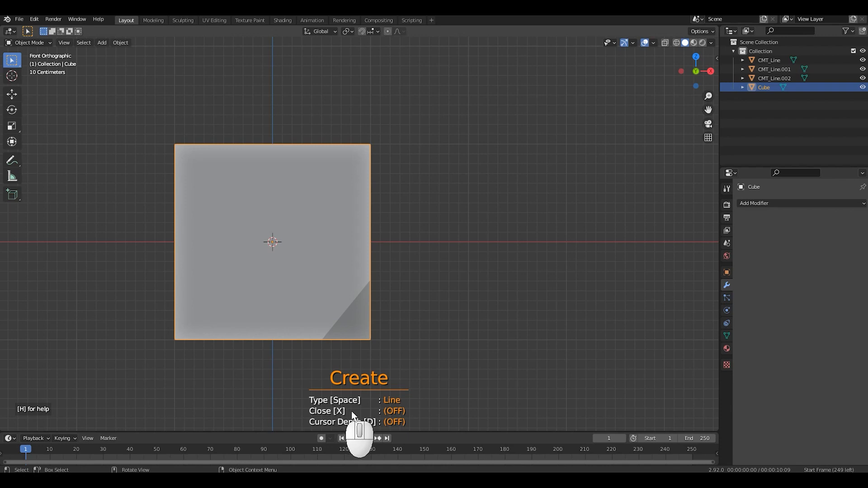
{"action": "key", "text": "x"}
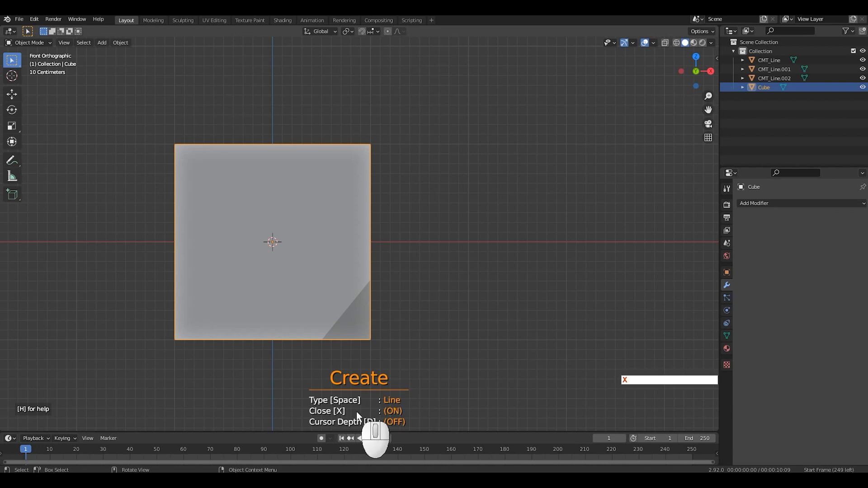
{"action": "left_click", "coordinate": [468, 129]}
{"action": "left_click", "coordinate": [406, 195]}
{"action": "left_click", "coordinate": [527, 197]}
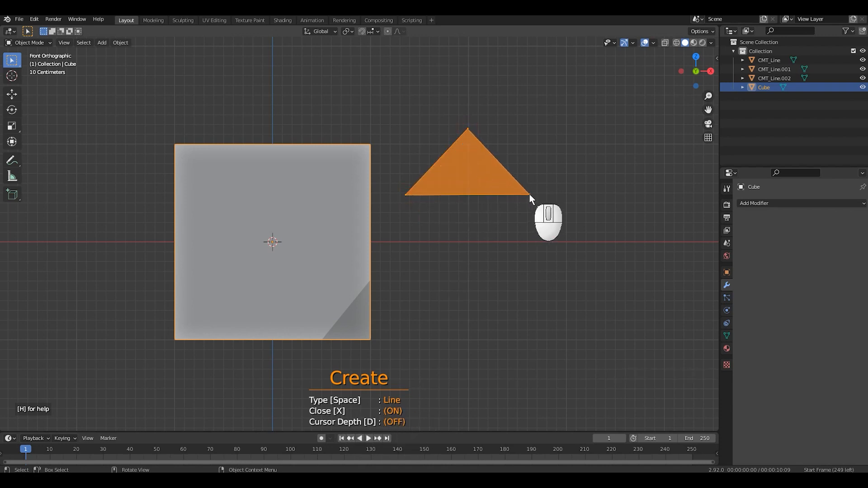
{"action": "key", "text": "space"}
{"action": "middle_click_drag", "start_coordinate": [539, 207], "coordinate": [520, 235]}
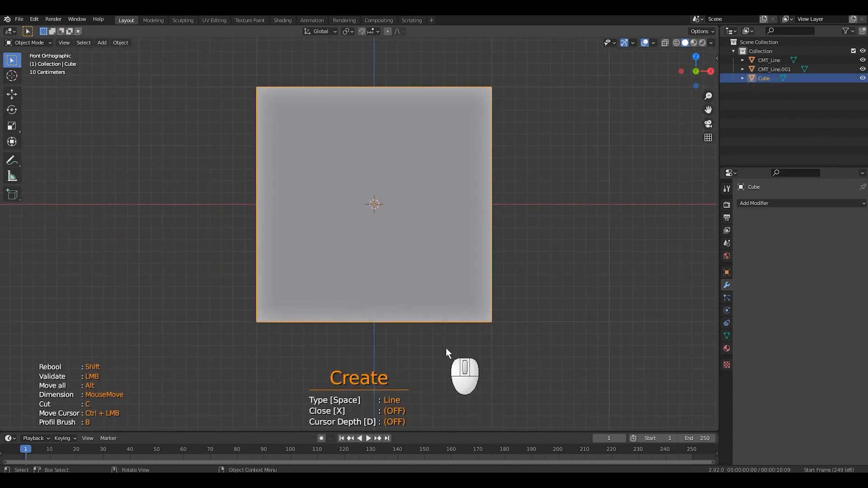
Step: Open the Profil Brush, try Union and return to Difference, and scale down and rotate the square profile over the cube's front face
{"action": "key", "text": "b"}
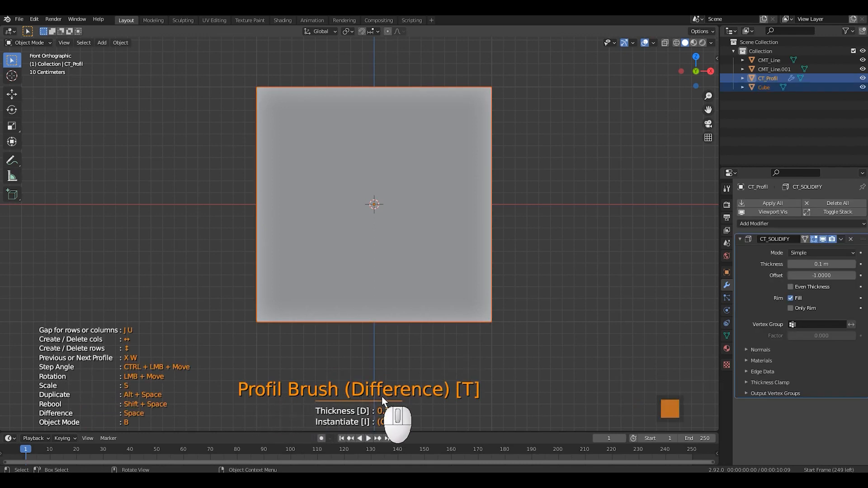
{"action": "key", "text": "t"}
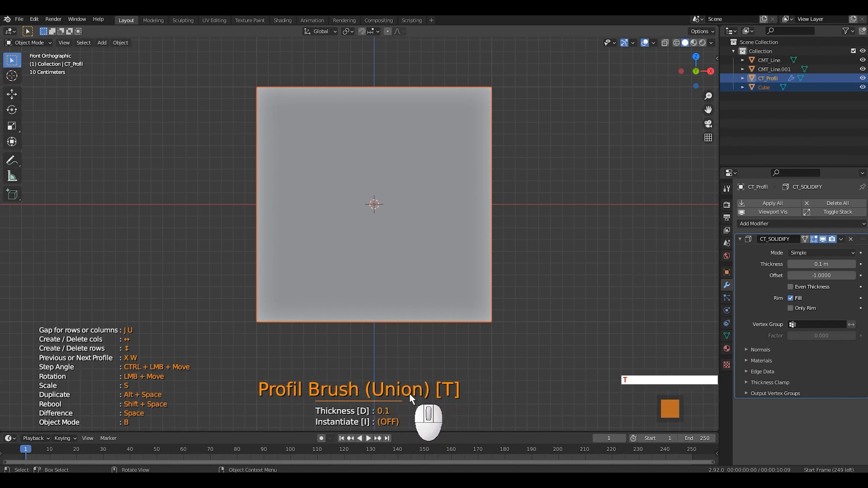
{"action": "key", "text": "t"}
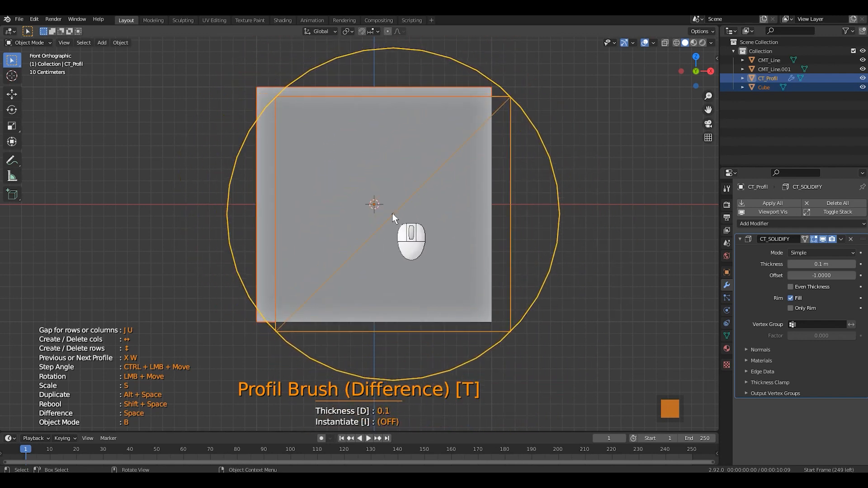
{"action": "left_click", "coordinate": [359, 206]}
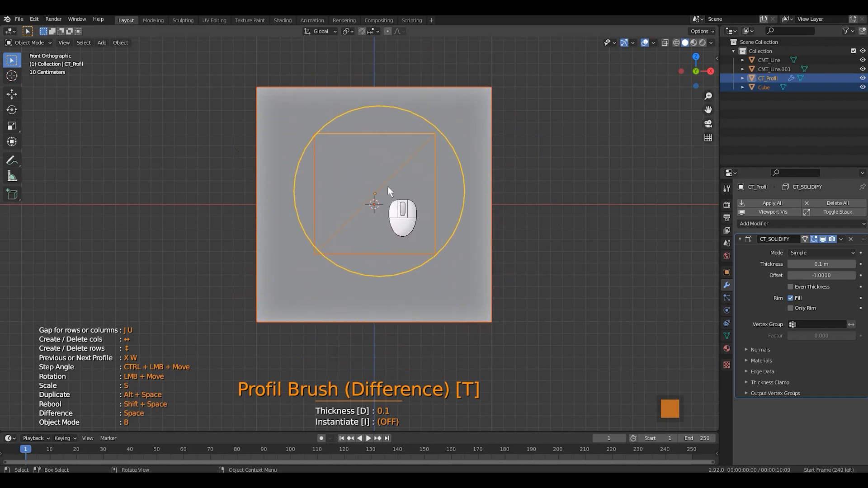
{"action": "left_click_drag", "start_coordinate": [391, 183], "coordinate": [364, 200]}
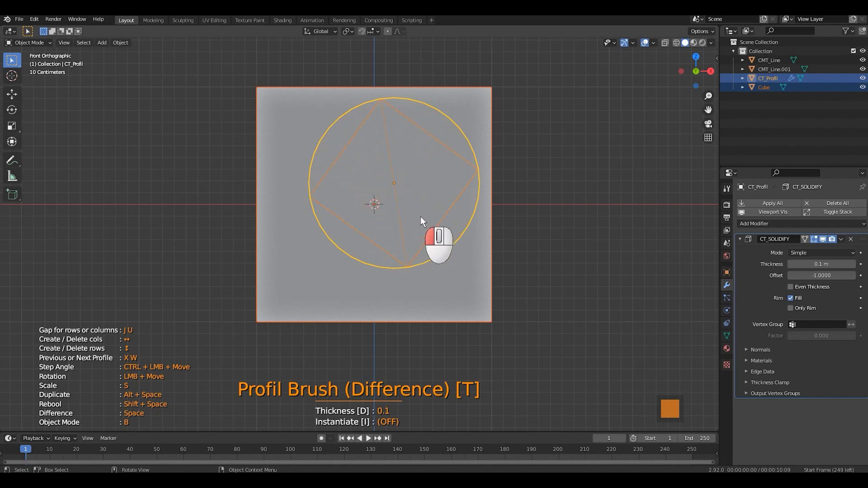
{"action": "left_click_drag", "start_coordinate": [403, 228], "coordinate": [373, 216]}
Step: Set the Profil Brush thickness to -3.9 and cut the rotated square profile into the cube's face
{"action": "mouse_move", "coordinate": [373, 215]}
{"action": "middle_mouse_down"}
{"action": "mouse_move", "coordinate": [391, 230]}
{"action": "mouse_move", "coordinate": [433, 236]}
{"action": "middle_mouse_up"}
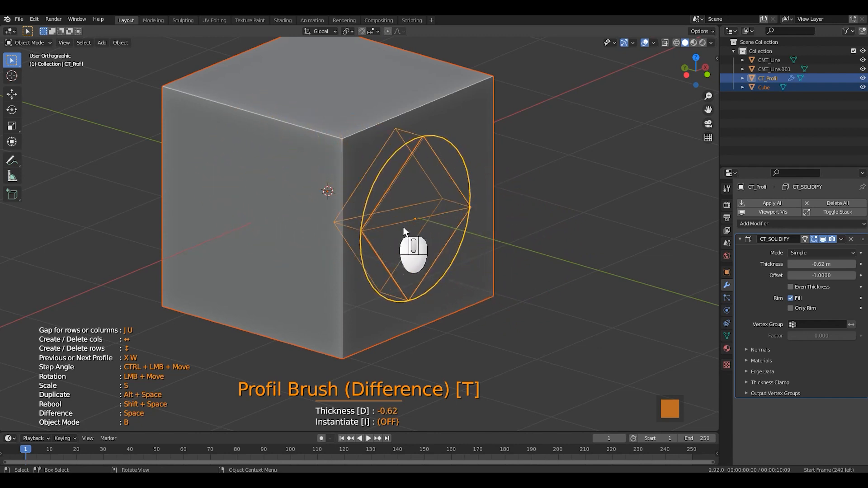
{"action": "left_click", "coordinate": [320, 203]}
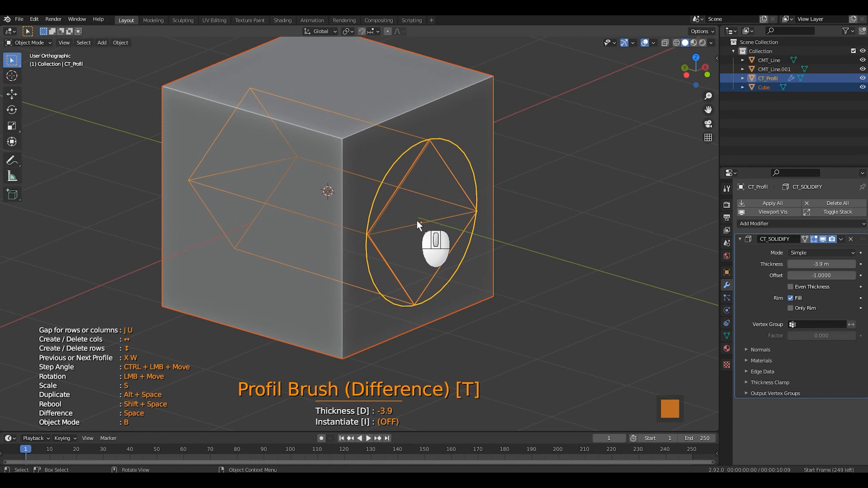
{"action": "key", "text": "space"}
Step: Cut more square holes into the cube's other side faces and top, scaling down the brush for the top, and inspect them
{"action": "mouse_move", "coordinate": [476, 266]}
{"action": "middle_mouse_down"}
{"action": "mouse_move", "coordinate": [505, 275]}
{"action": "mouse_move", "coordinate": [468, 273]}
{"action": "mouse_move", "coordinate": [310, 190]}
{"action": "mouse_move", "coordinate": [394, 222]}
{"action": "mouse_move", "coordinate": [438, 194]}
{"action": "middle_mouse_up"}
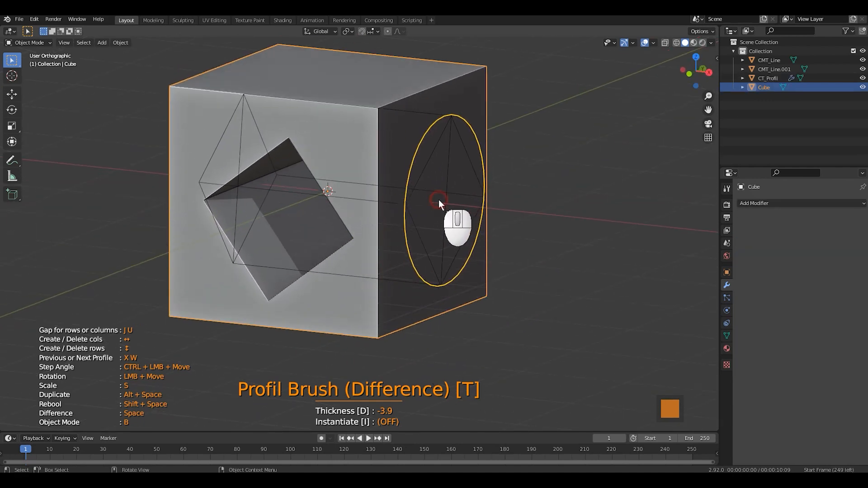
{"action": "key", "text": "space"}
{"action": "mouse_move", "coordinate": [472, 260]}
{"action": "middle_mouse_down"}
{"action": "mouse_move", "coordinate": [435, 234]}
{"action": "mouse_move", "coordinate": [478, 260]}
{"action": "middle_mouse_up"}
{"action": "key", "text": "s"}
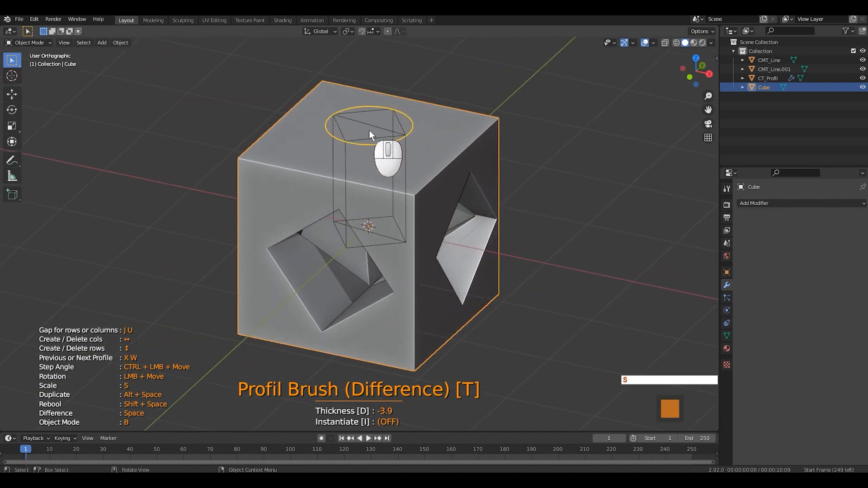
{"action": "key", "text": "space"}
{"action": "mouse_move", "coordinate": [404, 206]}
{"action": "middle_mouse_down"}
{"action": "mouse_move", "coordinate": [430, 264]}
{"action": "mouse_move", "coordinate": [494, 274]}
{"action": "mouse_move", "coordinate": [490, 237]}
{"action": "middle_mouse_up"}
{"action": "key", "text": "space"}
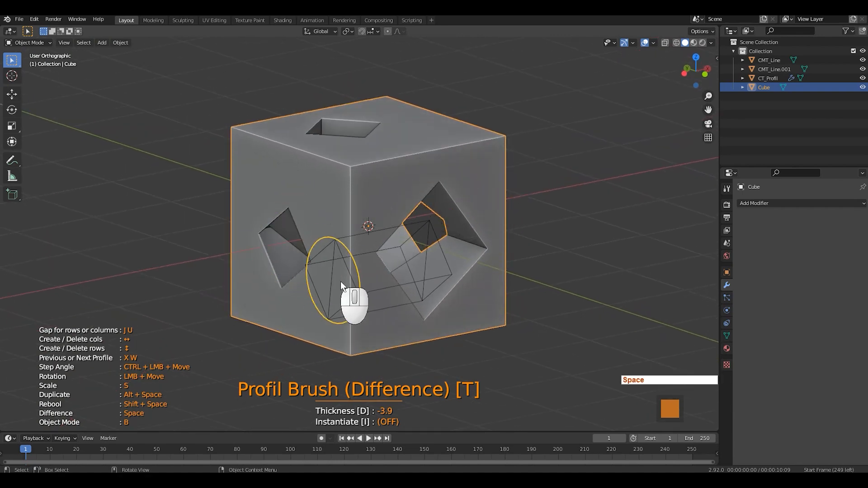
{"action": "mouse_move", "coordinate": [341, 283]}
{"action": "middle_mouse_down"}
{"action": "mouse_move", "coordinate": [395, 243]}
{"action": "mouse_move", "coordinate": [318, 287]}
{"action": "mouse_move", "coordinate": [418, 261]}
{"action": "middle_mouse_up"}
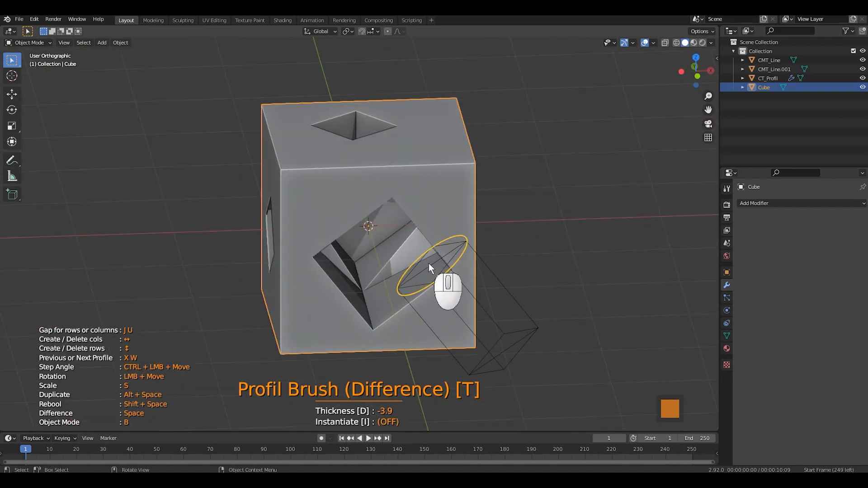
Step: Undo all the square holes cut into the cube
{"action": "key", "text": "ctrl+z"}
{"action": "key", "text": "ctrl+z"}
{"action": "key", "text": "ctrl+z"}
{"action": "key", "text": "ctrl+z"}
Step: Switch the Profil Brush to Union and set its thickness to 3.1 so the profile projects outward from the cube
{"action": "mouse_move", "coordinate": [491, 244]}
{"action": "middle_mouse_down"}
{"action": "mouse_move", "coordinate": [462, 247]}
{"action": "mouse_move", "coordinate": [523, 262]}
{"action": "mouse_move", "coordinate": [407, 165]}
{"action": "mouse_move", "coordinate": [385, 169]}
{"action": "middle_mouse_up"}
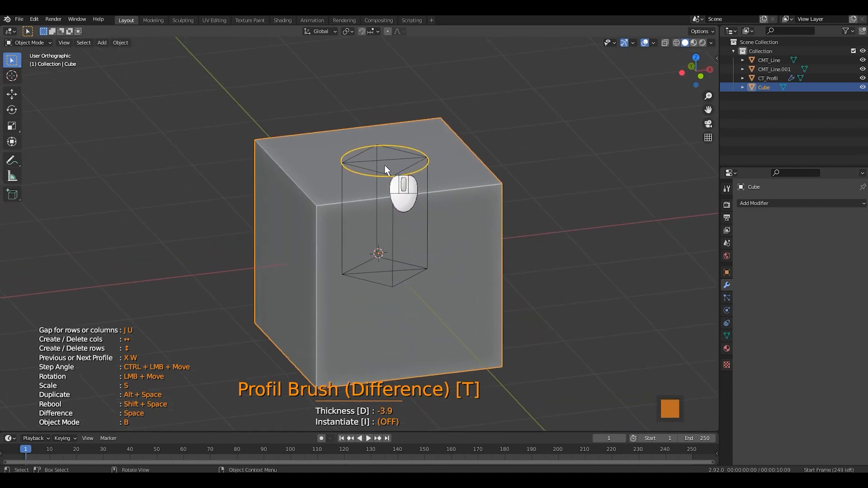
{"action": "key", "text": "t"}
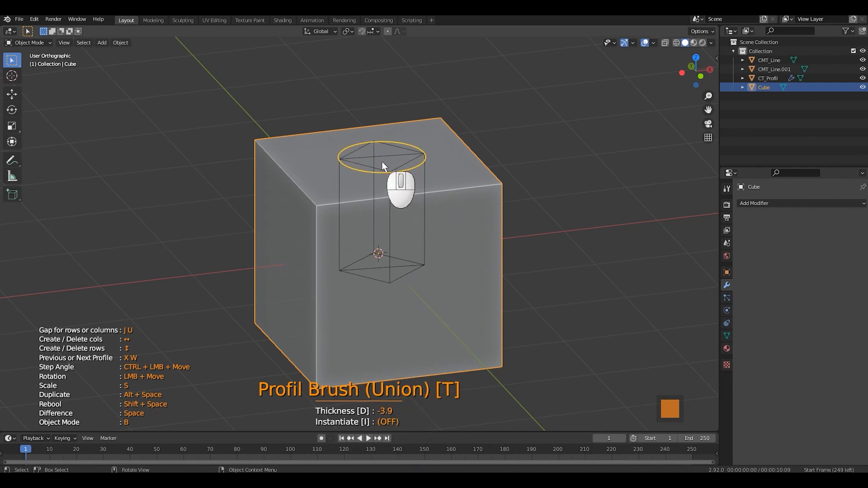
{"action": "key", "text": "d"}
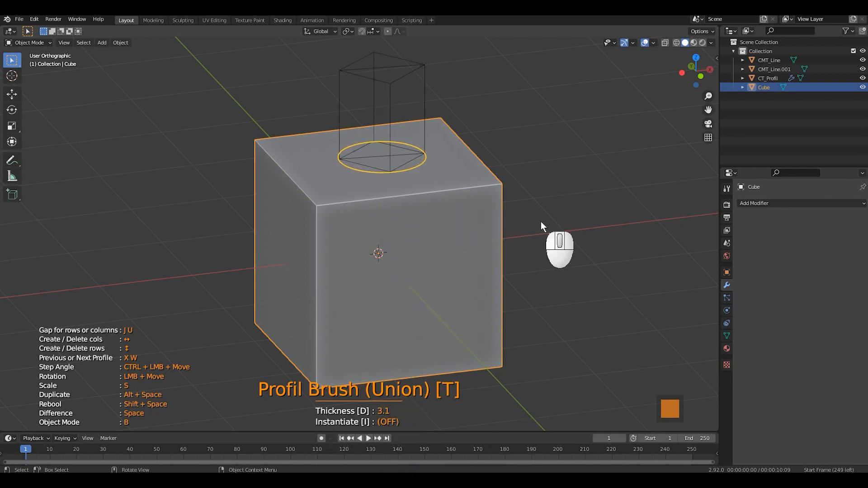
{"action": "left_click", "coordinate": [541, 221]}
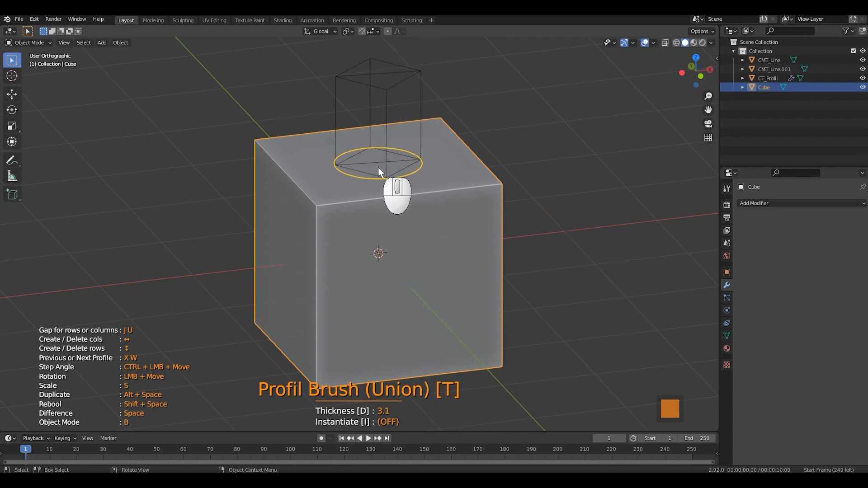
Step: Add square blocks to the cube's top and side faces with the Union brush and inspect them
{"action": "key", "text": "space"}
{"action": "mouse_move", "coordinate": [496, 266]}
{"action": "middle_mouse_down"}
{"action": "mouse_move", "coordinate": [412, 240]}
{"action": "mouse_move", "coordinate": [465, 254]}
{"action": "middle_mouse_up"}
{"action": "key", "text": "space"}
{"action": "key", "text": "space"}
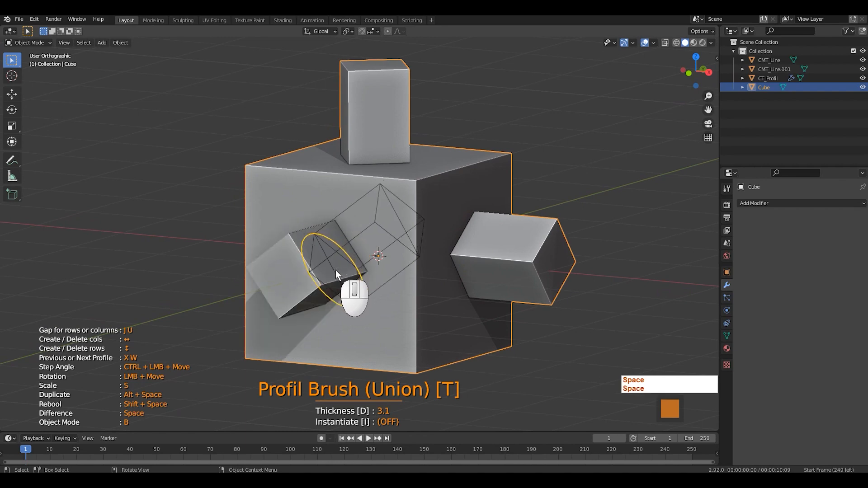
{"action": "middle_click_drag", "start_coordinate": [335, 270], "coordinate": [383, 274]}
{"action": "key", "text": "space"}
{"action": "mouse_move", "coordinate": [311, 249]}
{"action": "middle_mouse_down"}
{"action": "mouse_move", "coordinate": [336, 252]}
{"action": "mouse_move", "coordinate": [365, 273]}
{"action": "mouse_move", "coordinate": [353, 183]}
{"action": "mouse_move", "coordinate": [413, 246]}
{"action": "middle_mouse_up"}
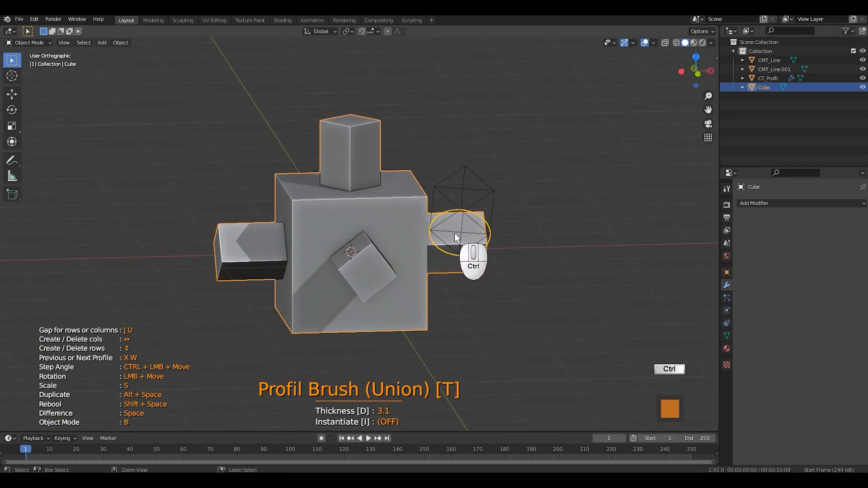
Step: Undo all the square blocks added to the cube
{"action": "key", "text": "ctrl+z"}
{"action": "key", "text": "ctrl+z"}
{"action": "key", "text": "ctrl+z"}
{"action": "key", "text": "ctrl+z"}
Step: Cycle back and forth through the brush profiles over the cube in front view, and choose the T-shaped profile with rounded corners
{"action": "key", "text": "KP_1"}
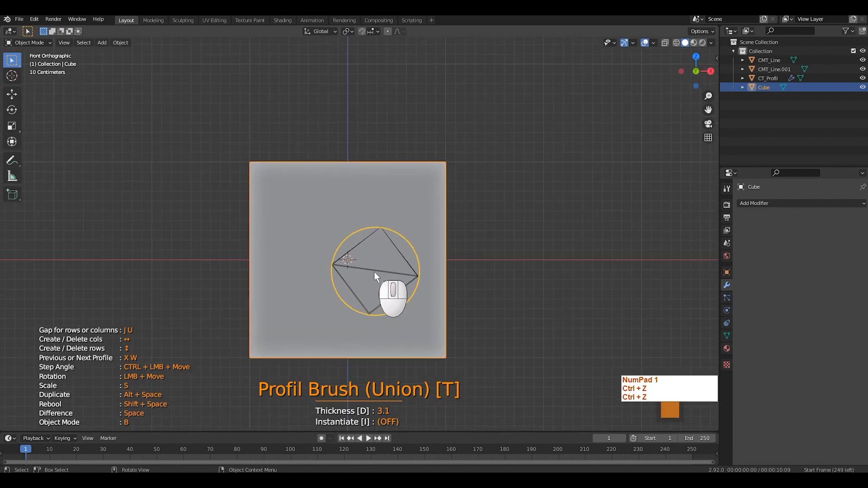
{"action": "middle_click_drag", "start_coordinate": [373, 273], "coordinate": [397, 228], "text": "shift"}
{"action": "scroll", "coordinate": [398, 228], "scroll_direction": "up", "scroll_amount": 1}
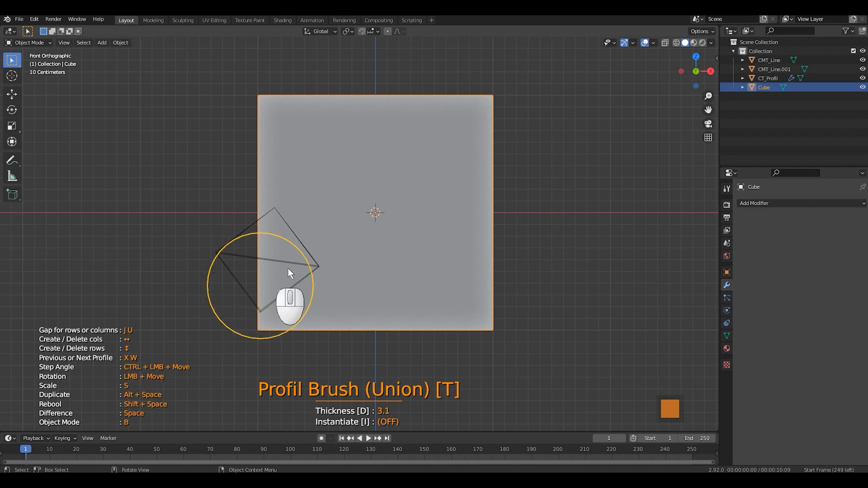
{"action": "key", "text": "w"}
{"action": "key", "text": "w"}
{"action": "key", "text": "w"}
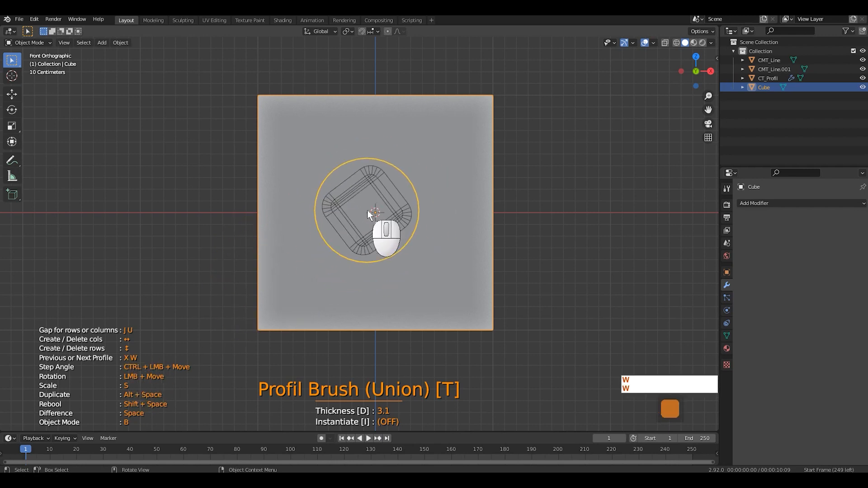
{"action": "key", "text": "w"}
{"action": "key", "text": "w"}
{"action": "key", "text": "w"}
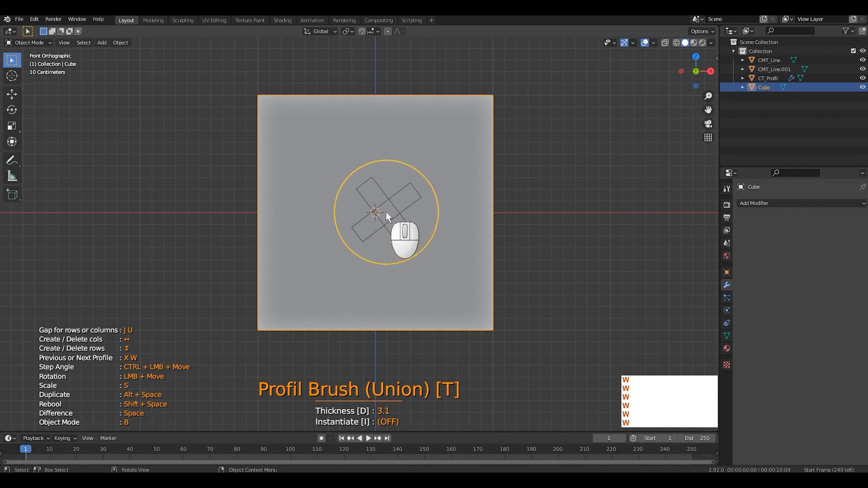
{"action": "key", "text": "w"}
{"action": "key", "text": "w"}
{"action": "key", "text": "w"}
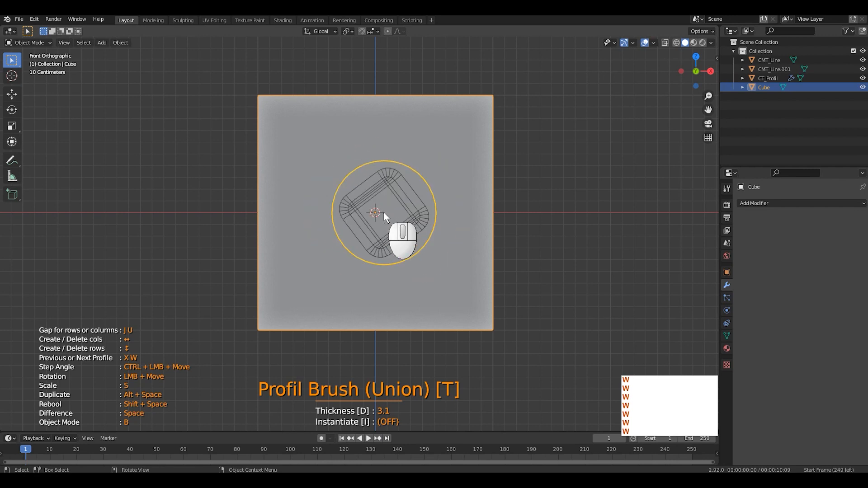
{"action": "key", "text": "x"}
{"action": "key", "text": "x"}
{"action": "key", "text": "x"}
{"action": "key", "text": "x"}
{"action": "key", "text": "x"}
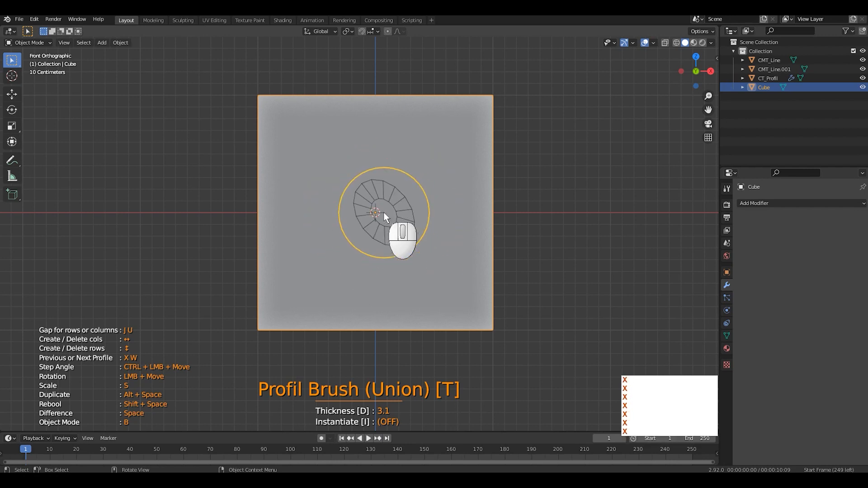
{"action": "key", "text": "x"}
{"action": "key", "text": "x"}
{"action": "key", "text": "x"}
{"action": "key", "text": "x"}
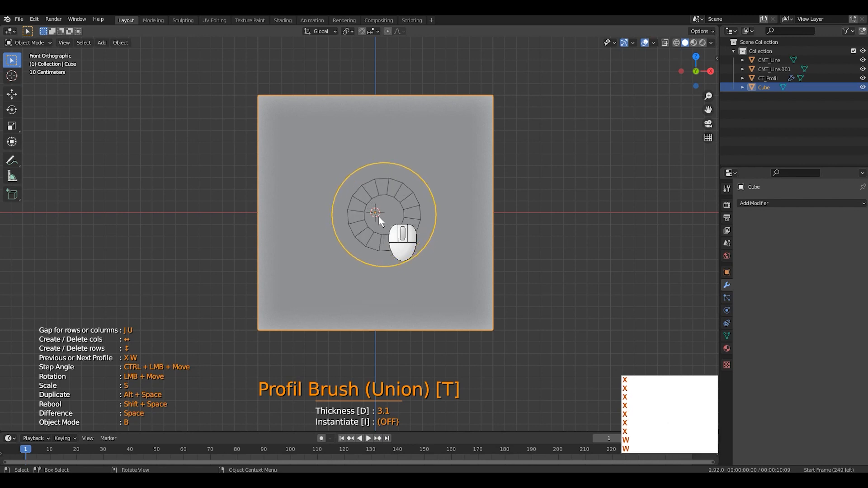
{"action": "key", "text": "w"}
{"action": "key", "text": "w"}
{"action": "key", "text": "w"}
{"action": "key", "text": "w"}
{"action": "key", "text": "w"}
{"action": "key", "text": "w"}
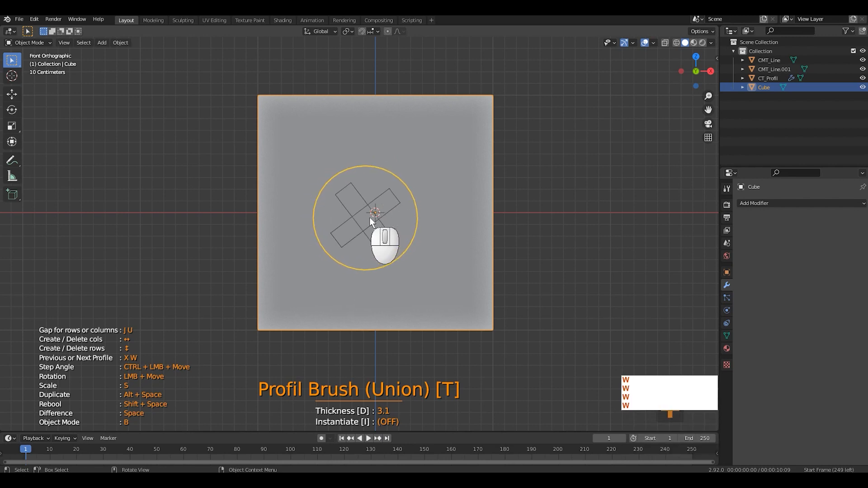
{"action": "key", "text": "w"}
{"action": "key", "text": "w"}
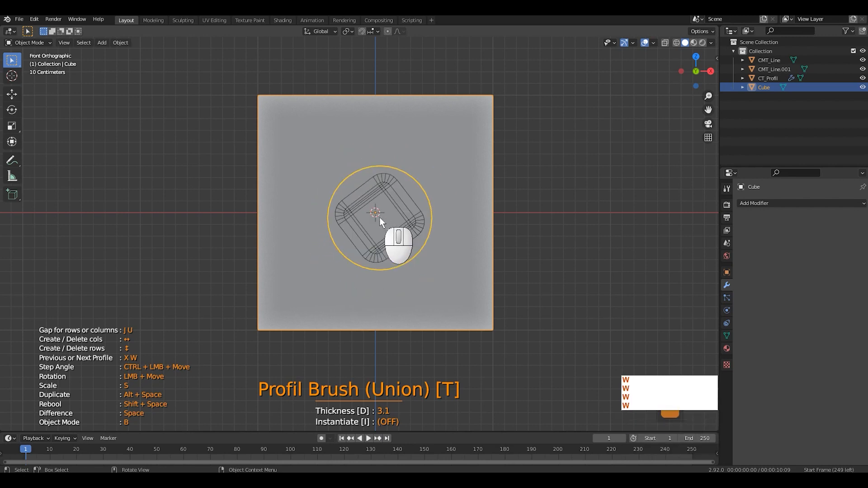
{"action": "key", "text": "w"}
{"action": "key", "text": "w"}
{"action": "key", "text": "w"}
{"action": "key", "text": "w"}
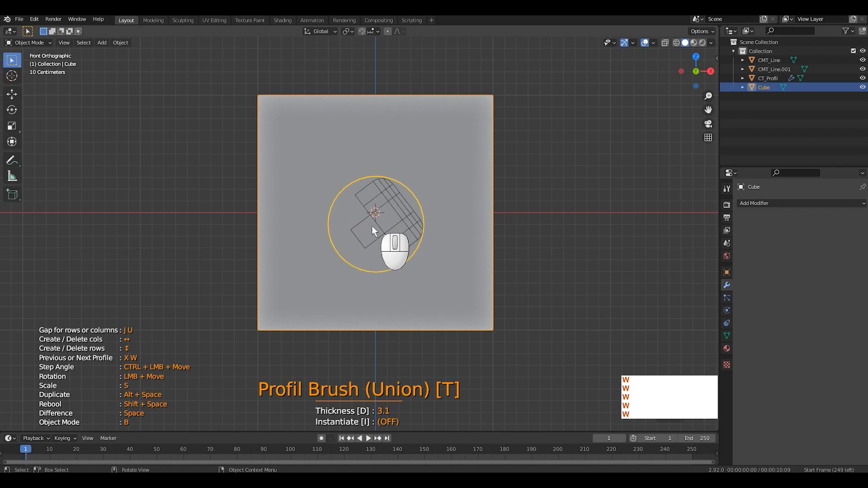
{"action": "key", "text": "w"}
{"action": "key", "text": "x"}
Step: Straighten the T-shaped profile and cut it into the cube's front face in Difference mode, and switch the brush back to Union
{"action": "mouse_move", "coordinate": [361, 195]}
{"action": "left_mouse_down"}
{"action": "mouse_move", "coordinate": [324, 200]}
{"action": "mouse_move", "coordinate": [340, 232]}
{"action": "mouse_move", "coordinate": [318, 231]}
{"action": "mouse_move", "coordinate": [340, 241]}
{"action": "mouse_move", "coordinate": [323, 248]}
{"action": "mouse_move", "coordinate": [400, 226]}
{"action": "mouse_move", "coordinate": [383, 232]}
{"action": "left_mouse_up"}
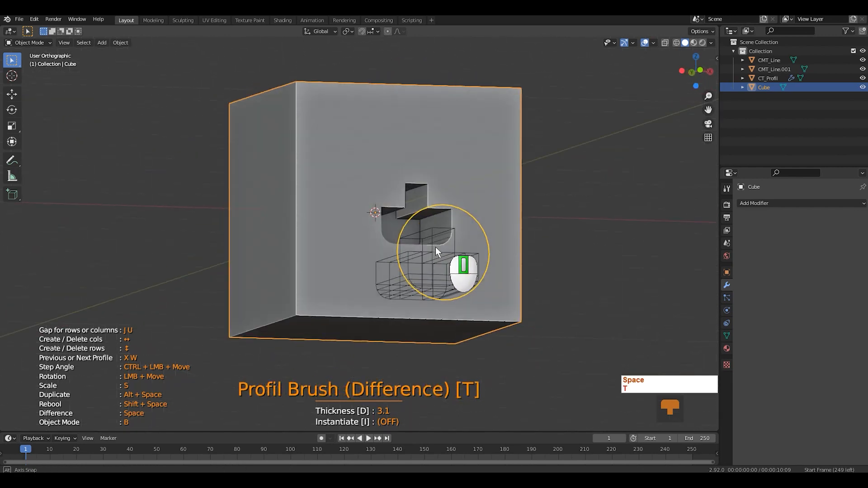
{"action": "mouse_move", "coordinate": [435, 247]}
{"action": "middle_mouse_down"}
{"action": "mouse_move", "coordinate": [378, 253]}
{"action": "mouse_move", "coordinate": [456, 278]}
{"action": "mouse_move", "coordinate": [385, 175]}
{"action": "middle_mouse_up"}
{"action": "key", "text": "t"}
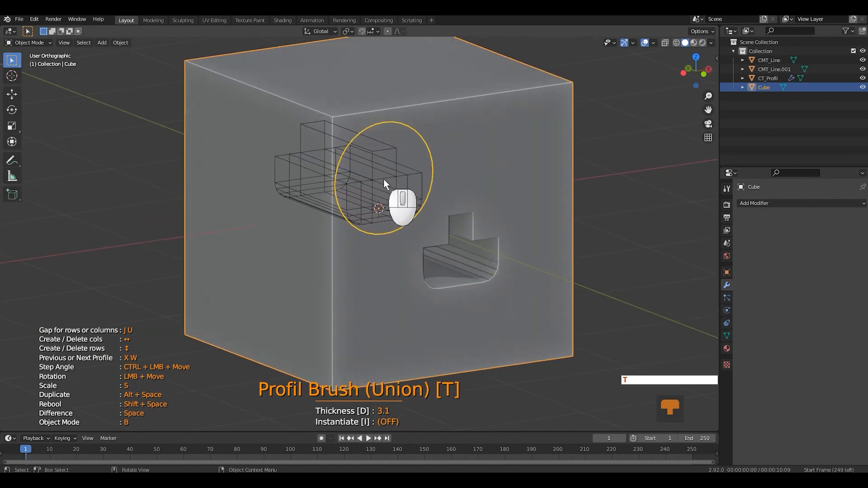
Step: Set the brush thickness to -3.02 and add the T-shaped profile to the cube's front face in Union mode
{"action": "key", "text": "d"}
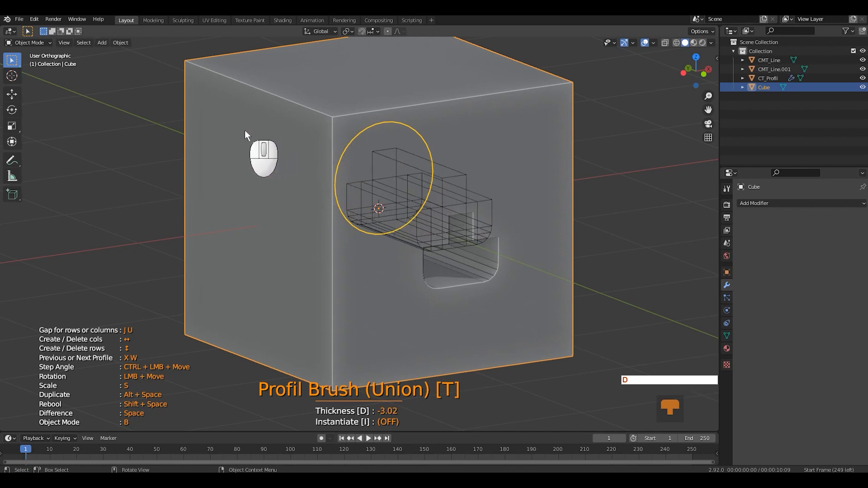
{"action": "key", "text": "space"}
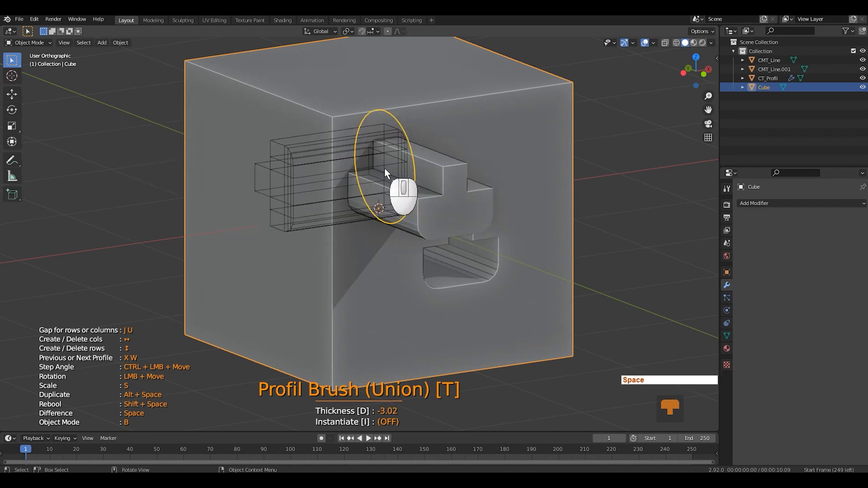
{"action": "middle_click_drag", "start_coordinate": [384, 167], "coordinate": [441, 236]}
Step: Undo the T-shaped addition and the T-shaped cut on the cube, and return to front view
{"action": "key", "text": "ctrl+z"}
{"action": "key", "text": "ctrl+z"}
{"action": "key", "text": "KP_1"}
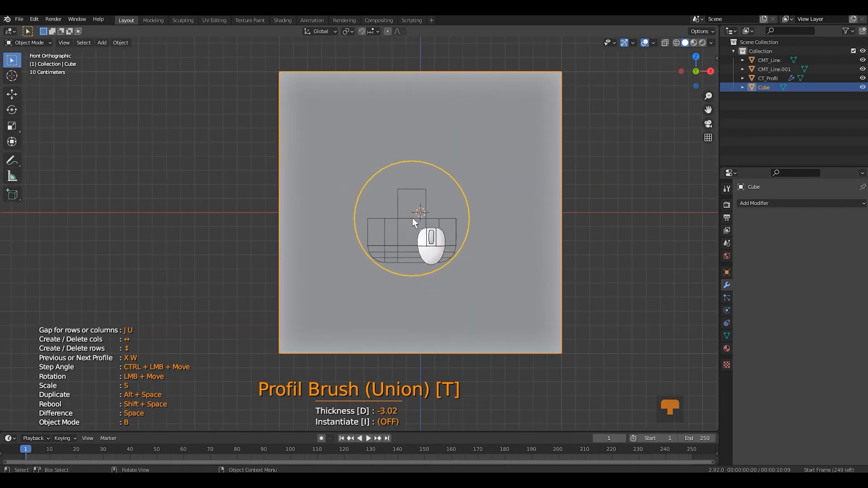
Step: Add and remove columns of the T-shaped brush profile repeatedly, and settle on three columns
{"action": "key", "text": "Right"}
{"action": "key", "text": "Right"}
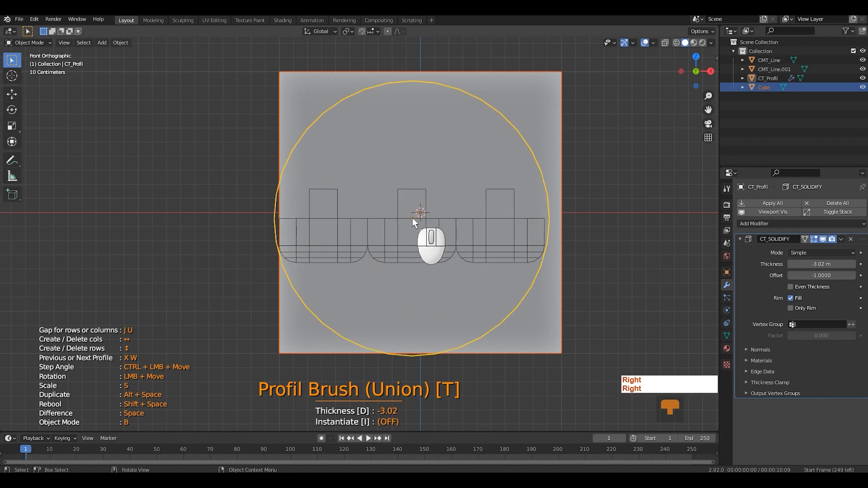
{"action": "key", "text": "Left"}
{"action": "key", "text": "Left"}
{"action": "key", "text": "Right"}
{"action": "key", "text": "Right"}
{"action": "key", "text": "Right"}
{"action": "key", "text": "Right"}
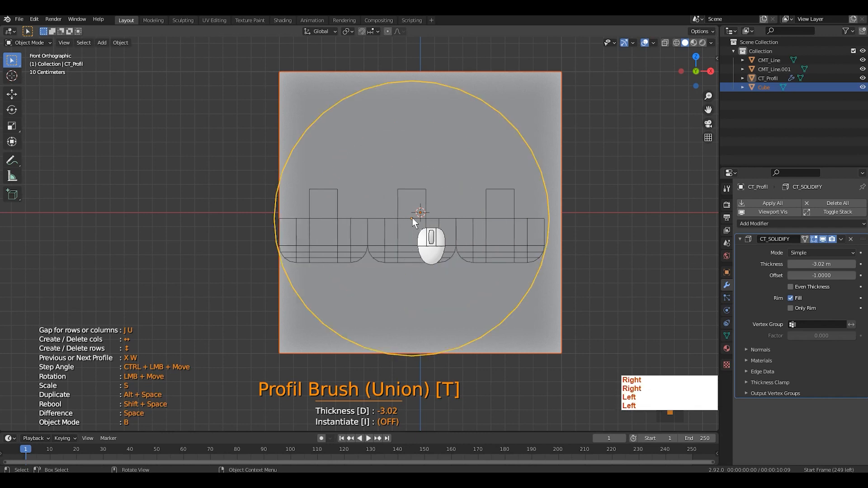
{"action": "key", "text": "Right"}
{"action": "key", "text": "Right"}
{"action": "key", "text": "Left"}
{"action": "key", "text": "Left"}
{"action": "key", "text": "Left"}
{"action": "key", "text": "Left"}
{"action": "key", "text": "Left"}
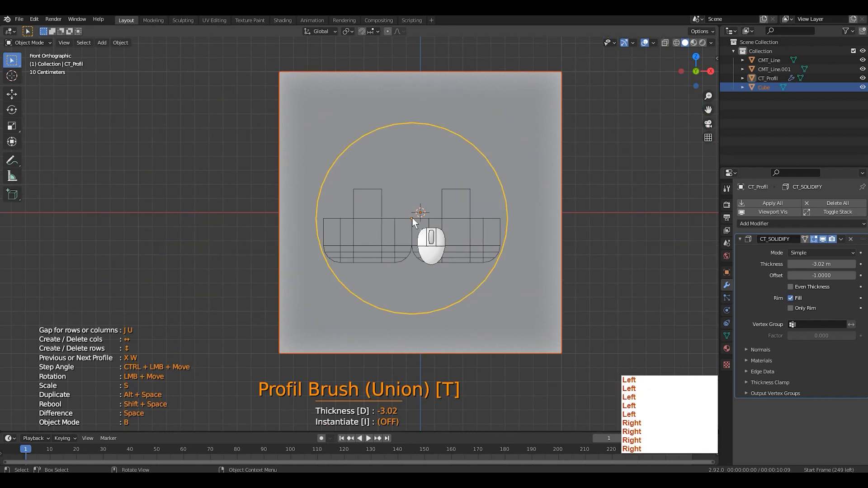
{"action": "key", "text": "Right"}
Step: Add and remove rows of the T-shaped brush profile, and settle on a three-by-three array
{"action": "key", "text": "Up"}
{"action": "key", "text": "Up"}
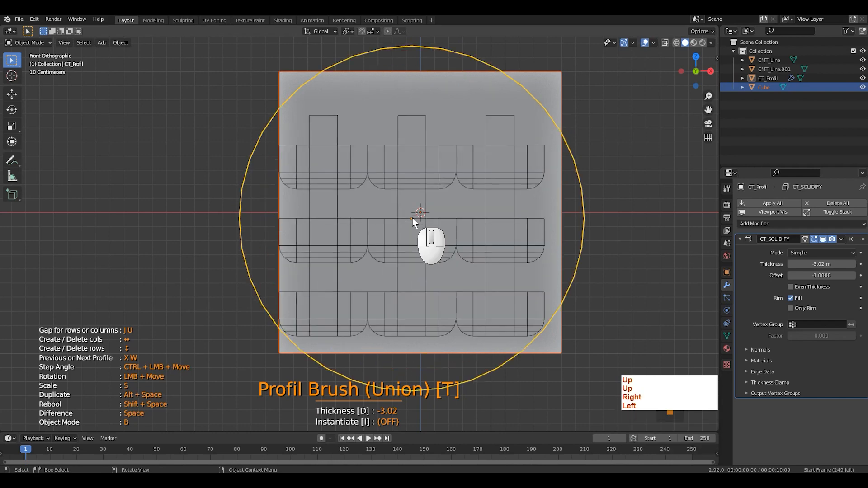
{"action": "key", "text": "Down"}
{"action": "key", "text": "Down"}
{"action": "key", "text": "Up"}
{"action": "key", "text": "Up"}
{"action": "key", "text": "Up"}
{"action": "key", "text": "Down"}
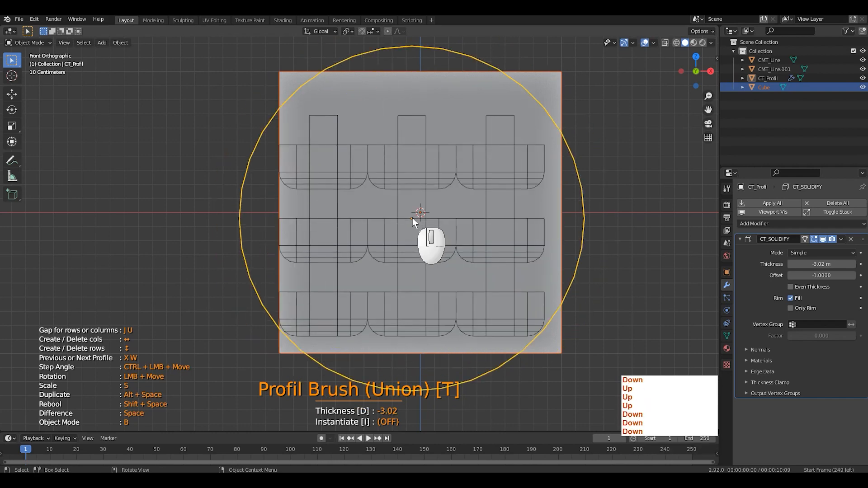
Step: Scale the T-shaped brush array down so that it fits within the cube's front face
{"action": "scroll", "coordinate": [409, 206], "scroll_direction": "down", "scroll_amount": 2}
{"action": "key", "text": "s"}
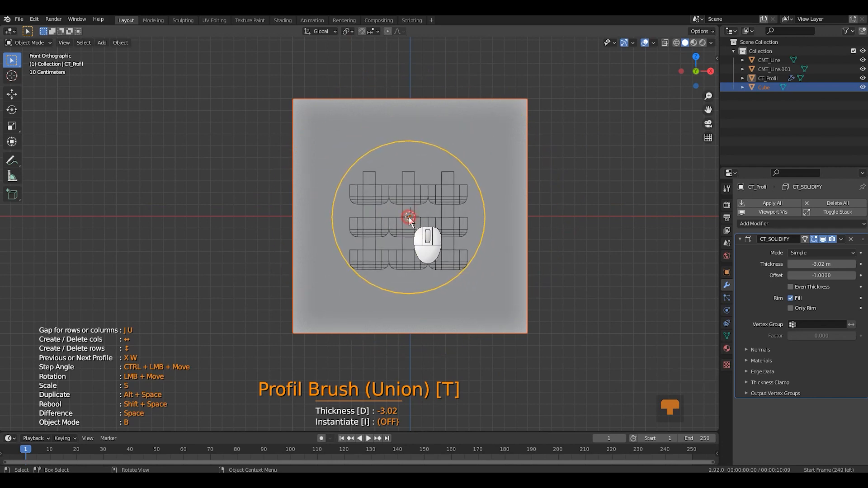
{"action": "key", "text": "s"}
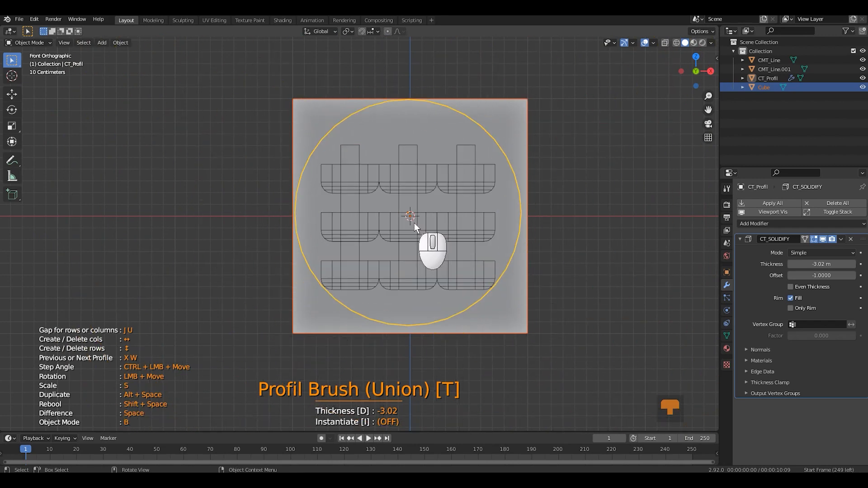
{"action": "left_click", "coordinate": [415, 222]}
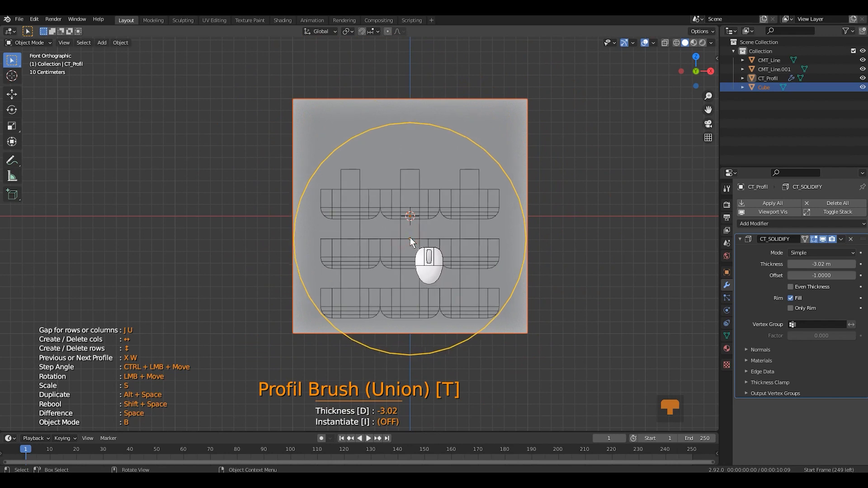
Step: Adjust the gaps between the array's rows and columns, and add the T shapes to the cube's front face in Union mode
{"action": "key", "text": "u"}
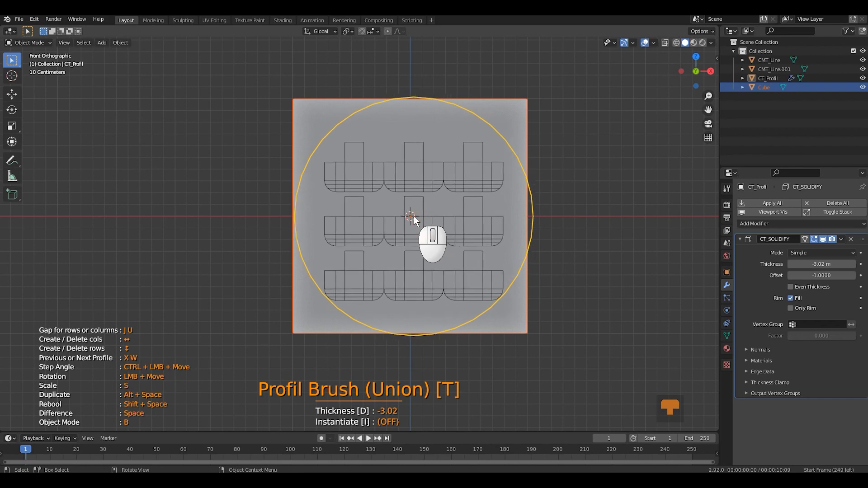
{"action": "key", "text": "j"}
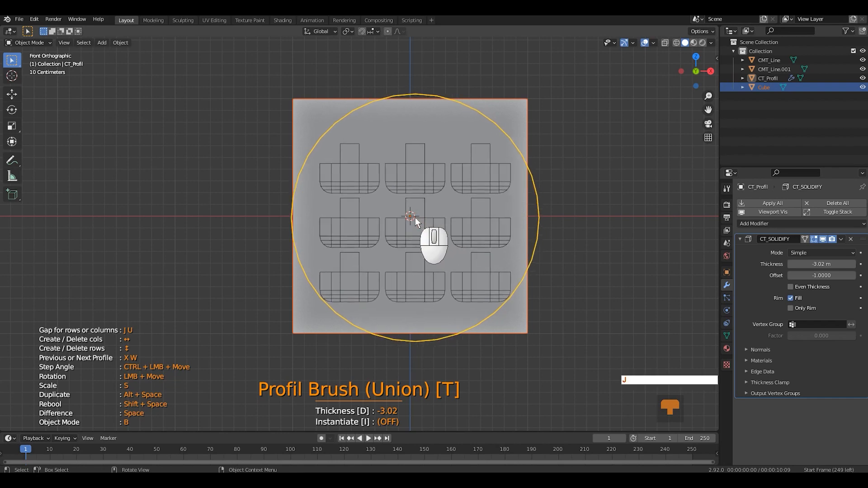
{"action": "middle_click_drag", "start_coordinate": [414, 216], "coordinate": [469, 275]}
{"action": "key", "text": "space"}
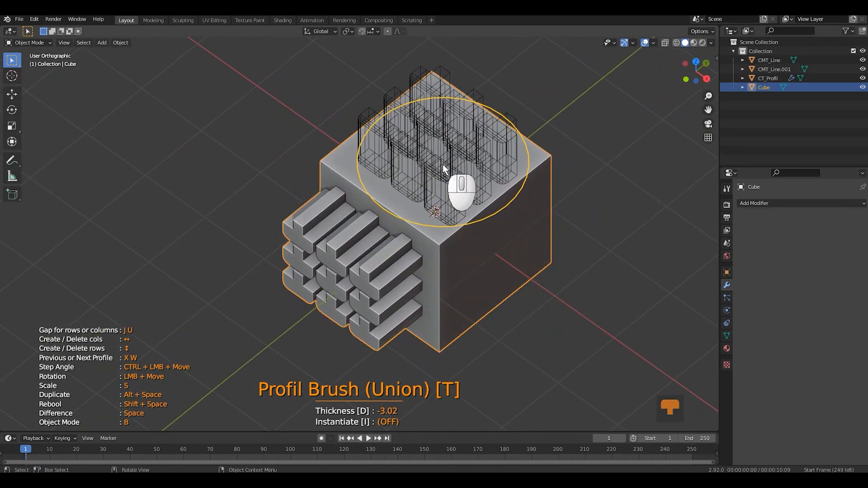
Step: Cut the T-shaped array into the cube's top face in Difference mode with a brush thickness of 2.16
{"action": "key", "text": "t"}
{"action": "mouse_move", "coordinate": [442, 203]}
{"action": "middle_mouse_down"}
{"action": "mouse_move", "coordinate": [409, 368]}
{"action": "mouse_move", "coordinate": [441, 243]}
{"action": "mouse_move", "coordinate": [426, 260]}
{"action": "middle_mouse_up"}
{"action": "key", "text": "d"}
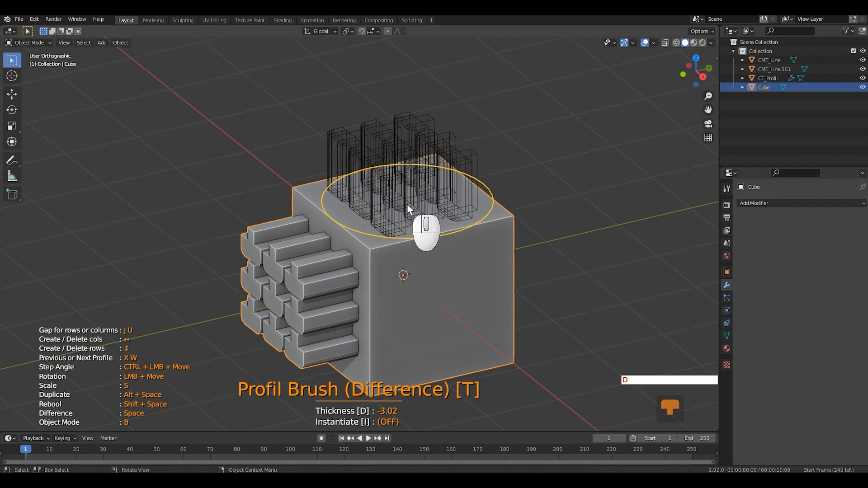
{"action": "left_click", "coordinate": [525, 245]}
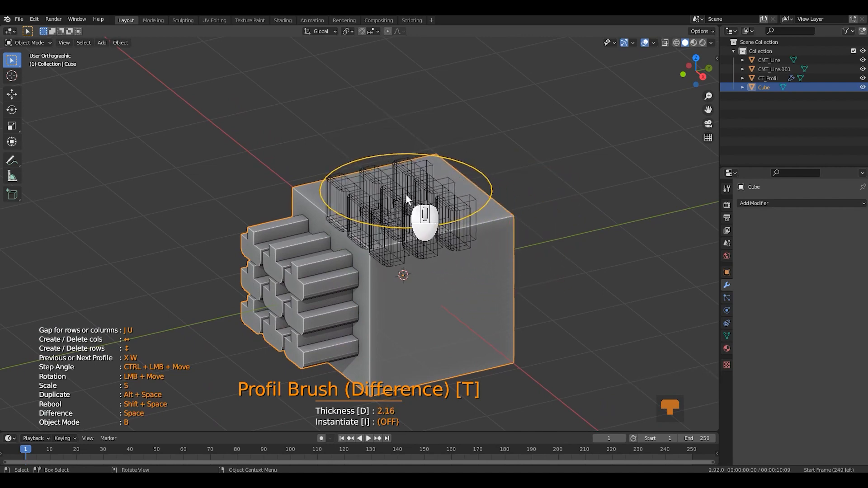
{"action": "mouse_move", "coordinate": [454, 239]}
{"action": "middle_mouse_down"}
{"action": "mouse_move", "coordinate": [471, 286]}
{"action": "mouse_move", "coordinate": [534, 311]}
{"action": "mouse_move", "coordinate": [368, 238]}
{"action": "mouse_move", "coordinate": [397, 236]}
{"action": "mouse_move", "coordinate": [404, 210]}
{"action": "middle_mouse_up"}
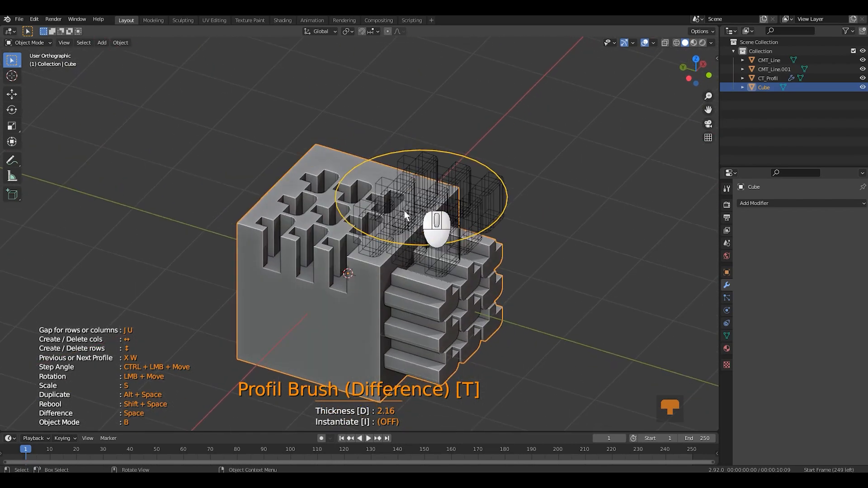
Step: Undo the array cut in the cube's top face and the array added to its front face
{"action": "key", "text": "ctrl+z"}
{"action": "key", "text": "ctrl+z"}
{"action": "middle_click_drag", "start_coordinate": [491, 240], "coordinate": [422, 216]}
Step: Switch the brush to the plus-shaped profile and lay it out as a three-by-three array in front view
{"action": "key", "text": "KP_1"}
{"action": "key", "text": "shift+c"}
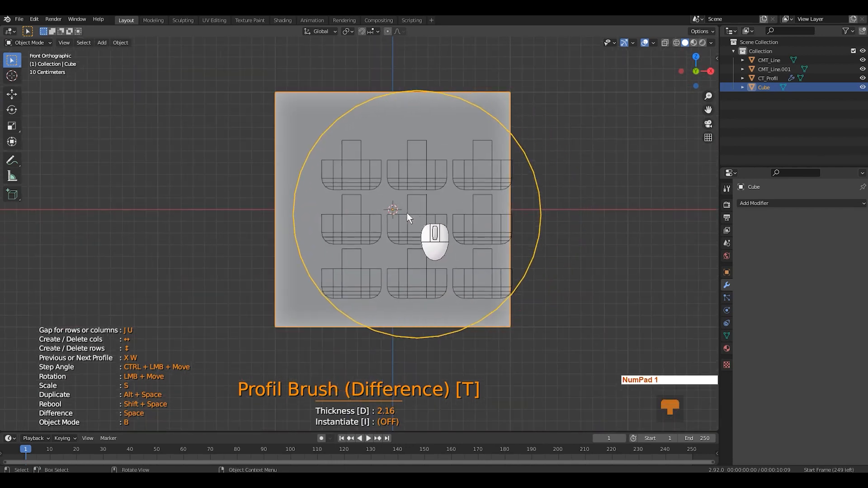
{"action": "key", "text": "w"}
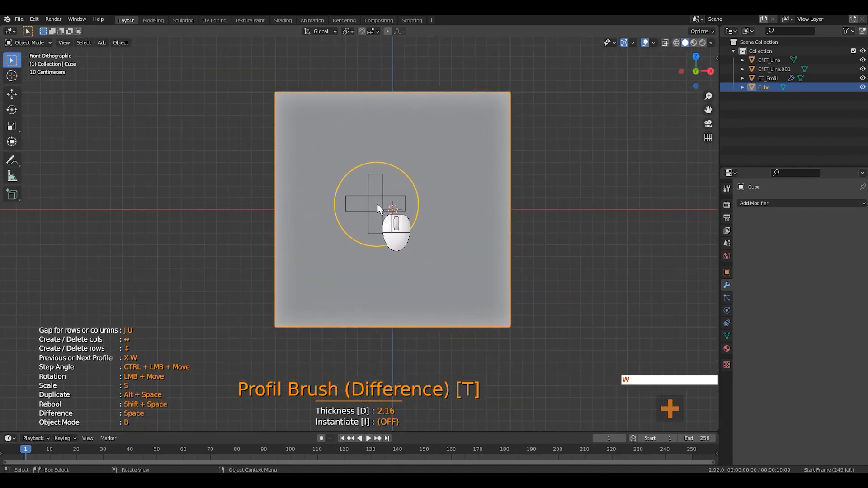
{"action": "key", "text": "Right"}
{"action": "key", "text": "Left"}
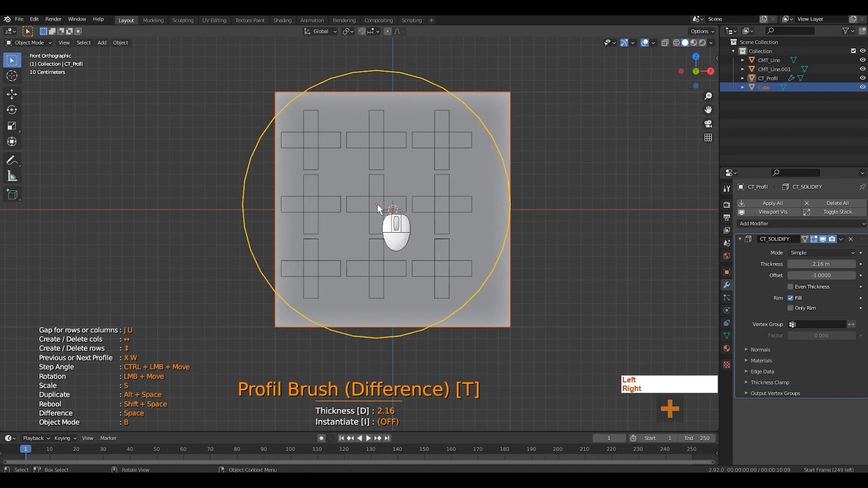